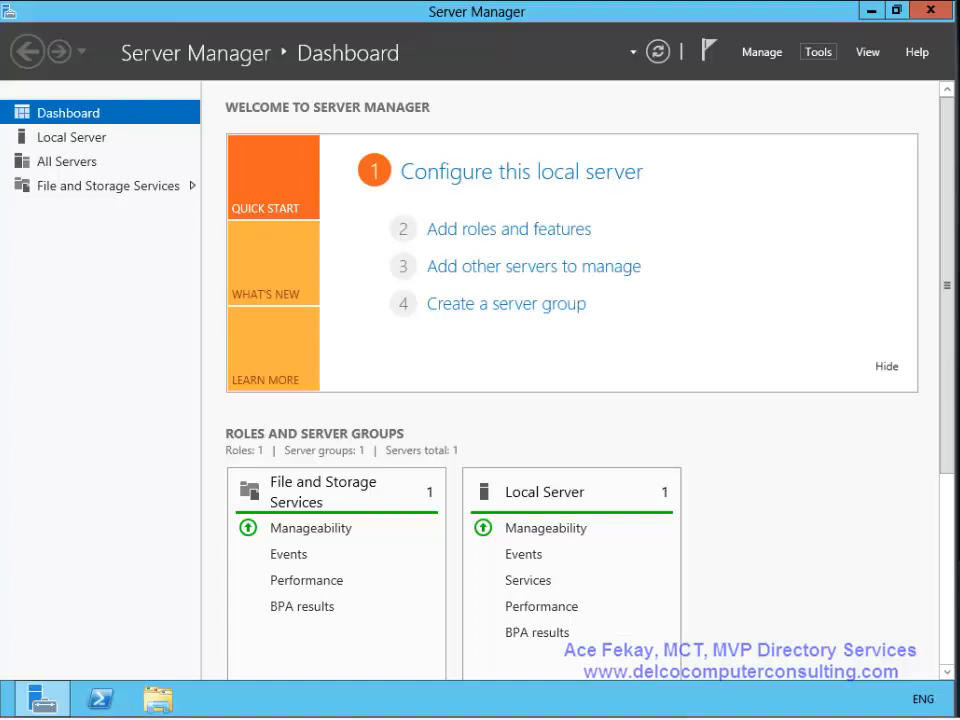
# - Open Server Manager's Tools menu before moving to the LON-SVR3 lock screen
pyautogui.click(818, 52)
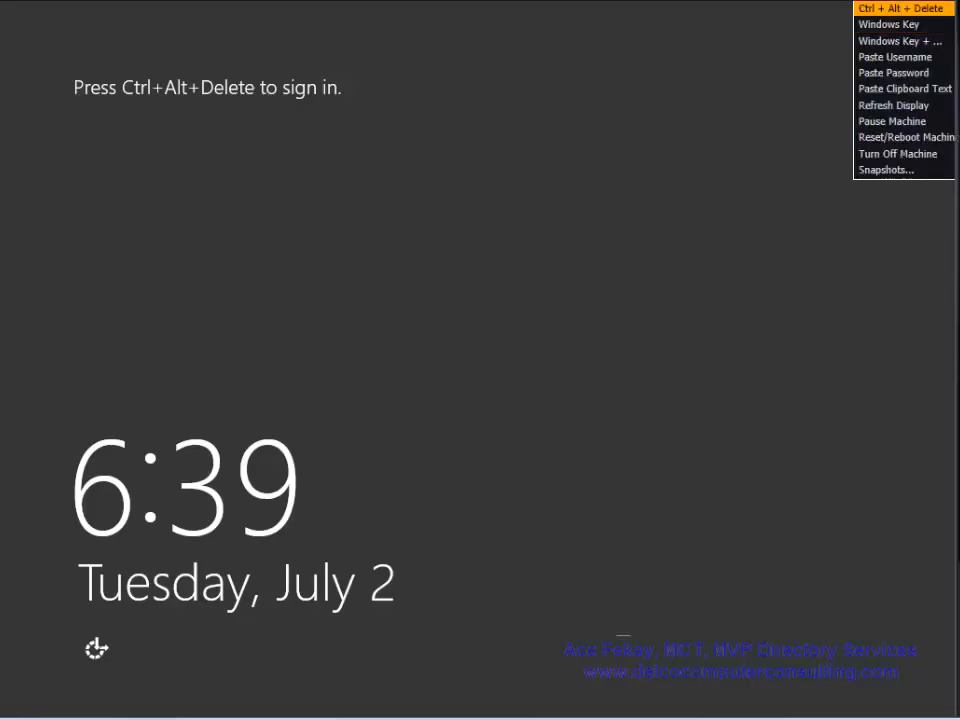
# - Sign in to LON-SVR3 as the Adatum domain Administrator with the account password
pyautogui.click(901, 9)
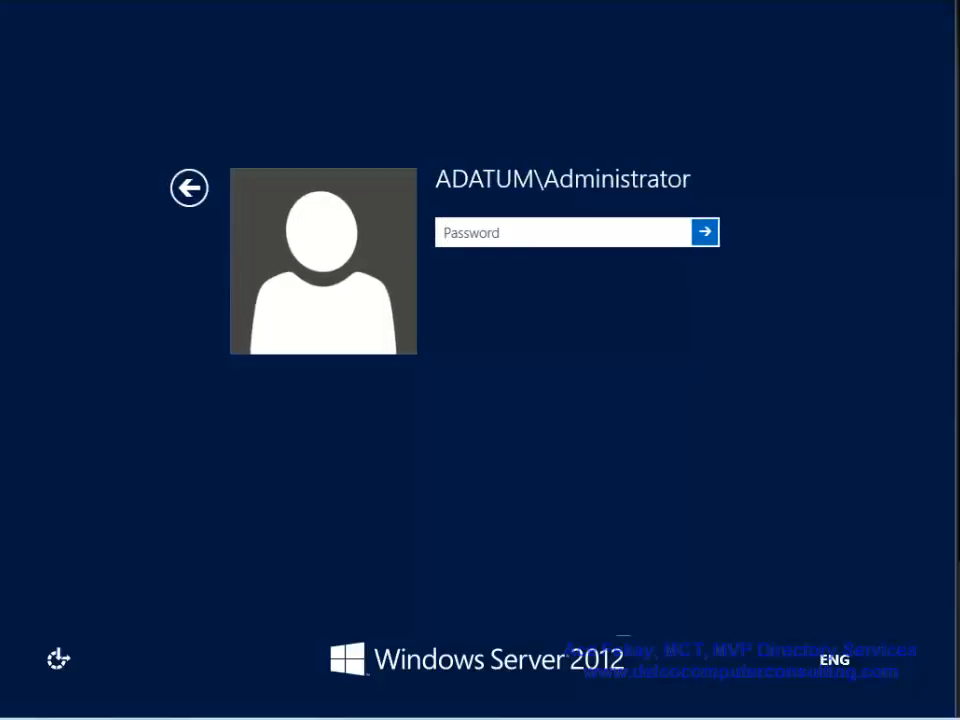
pyautogui.write('Pa$$w0r')
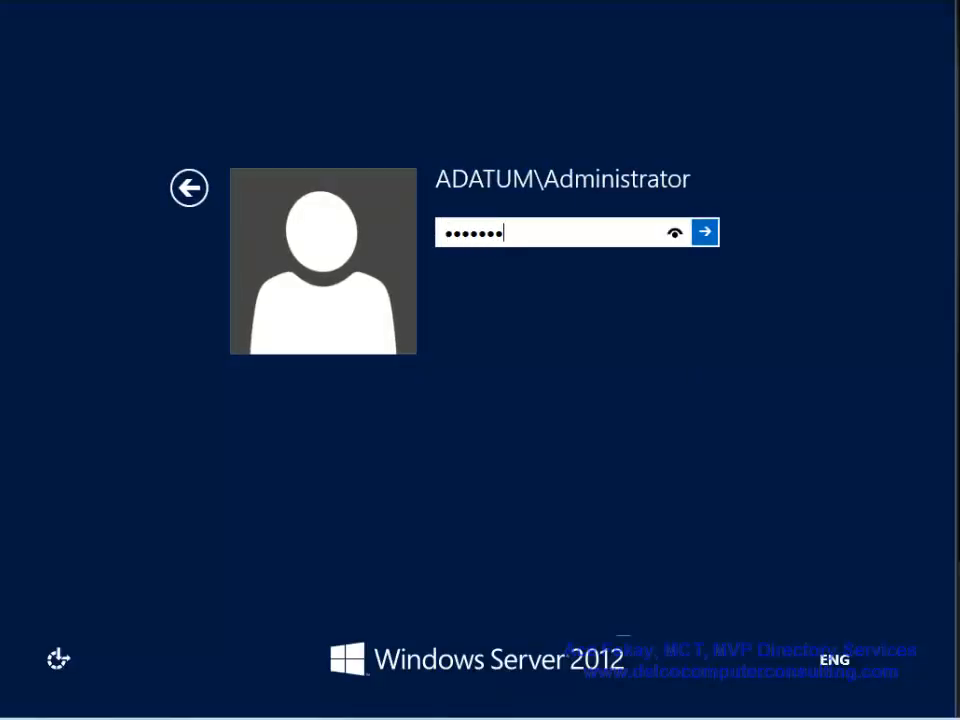
pyautogui.press('Return')
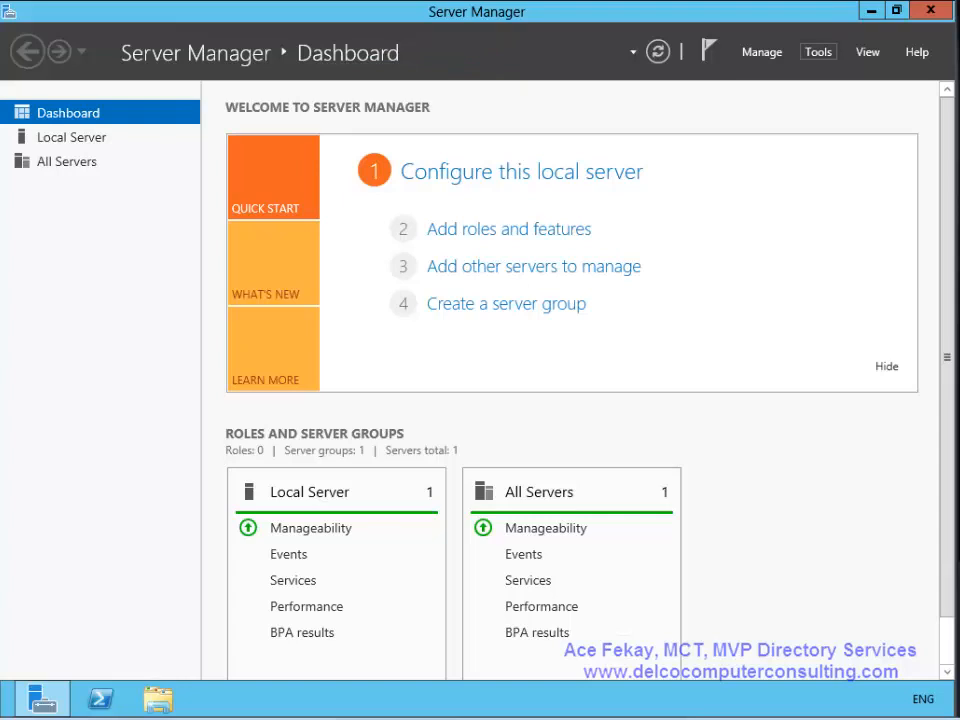
# - In Active Directory Users and Computers, locate LON-SVR3 under Adatum.com Computers, then view Domain Controllers
pyautogui.click(818, 52)
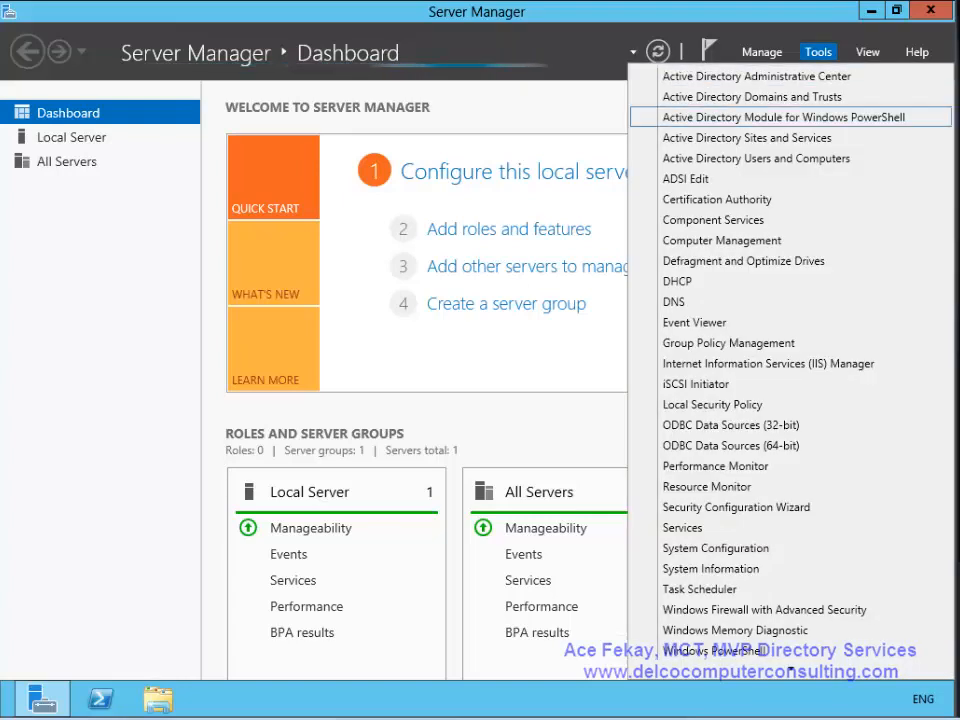
pyautogui.click(756, 158)
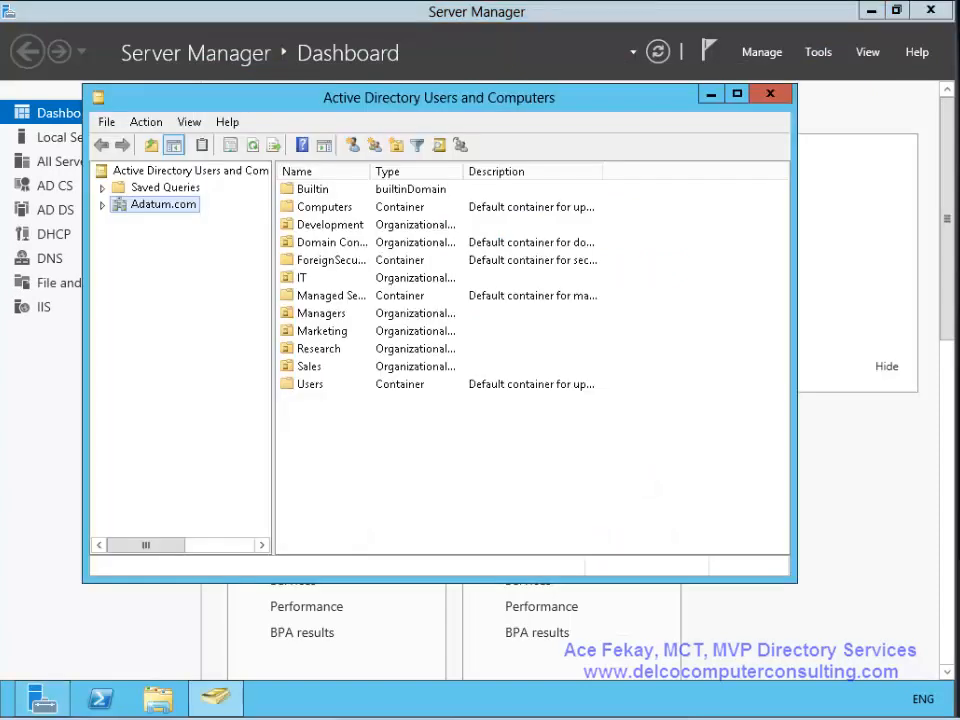
pyautogui.press('Right')
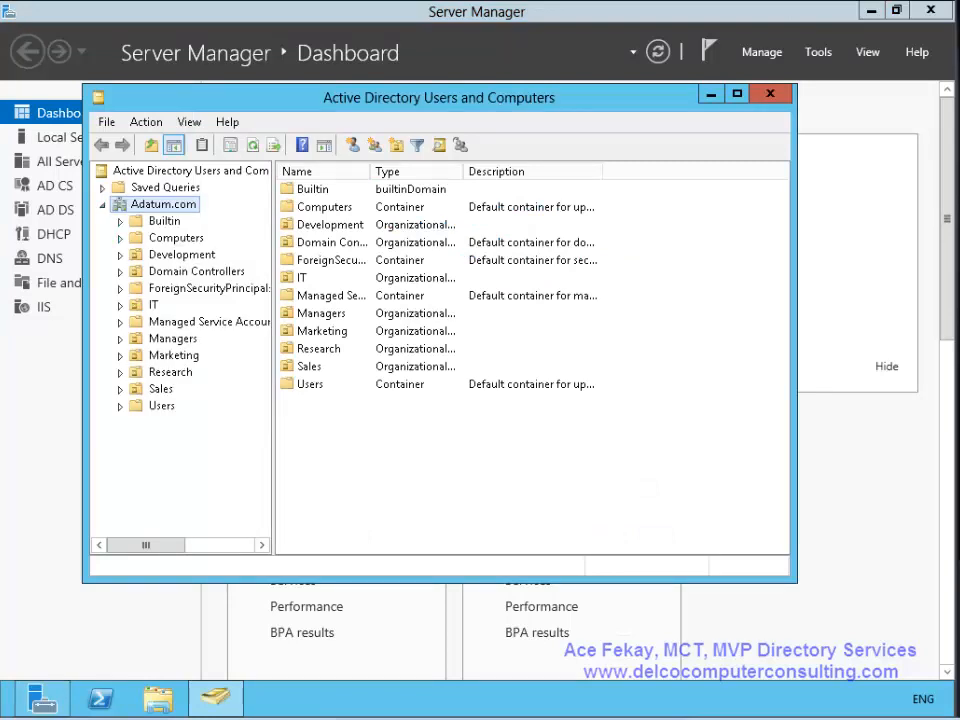
pyautogui.click(176, 238)
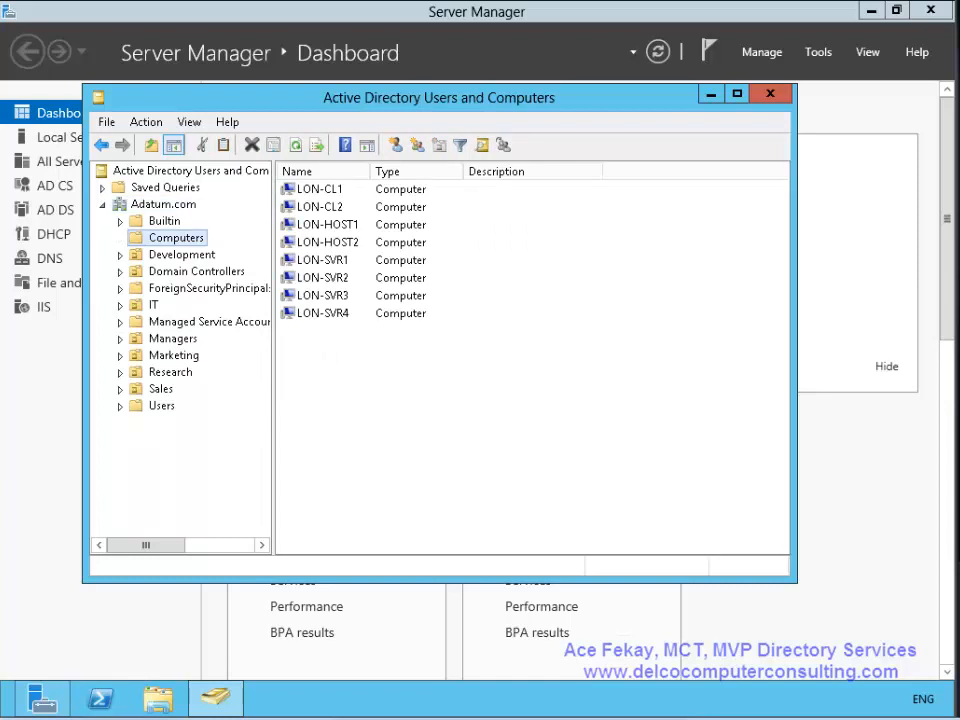
pyautogui.click(323, 296)
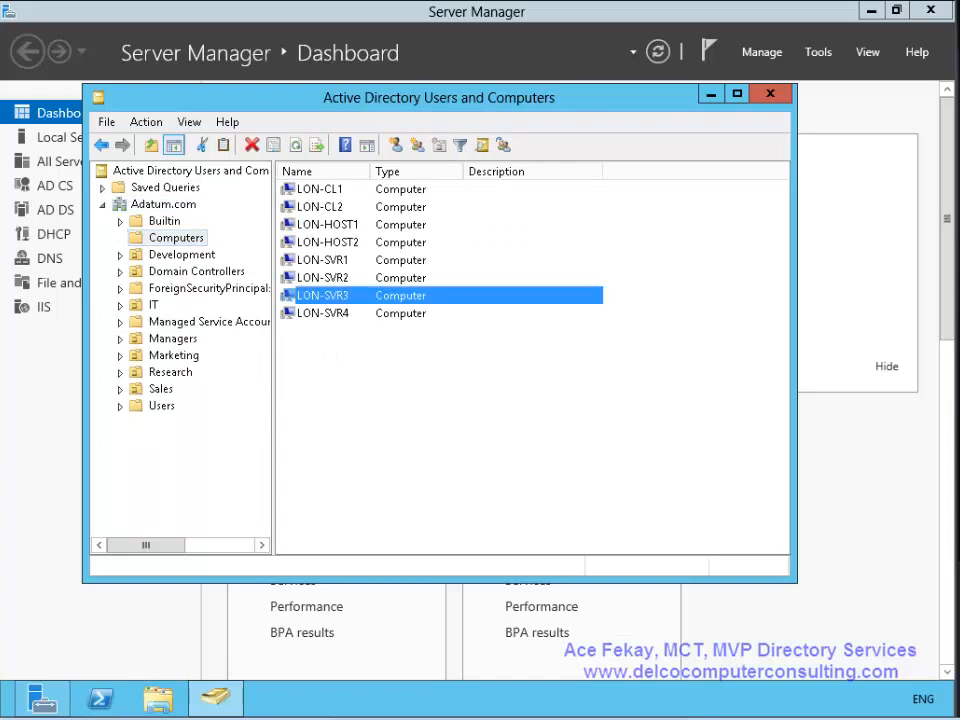
pyautogui.click(196, 272)
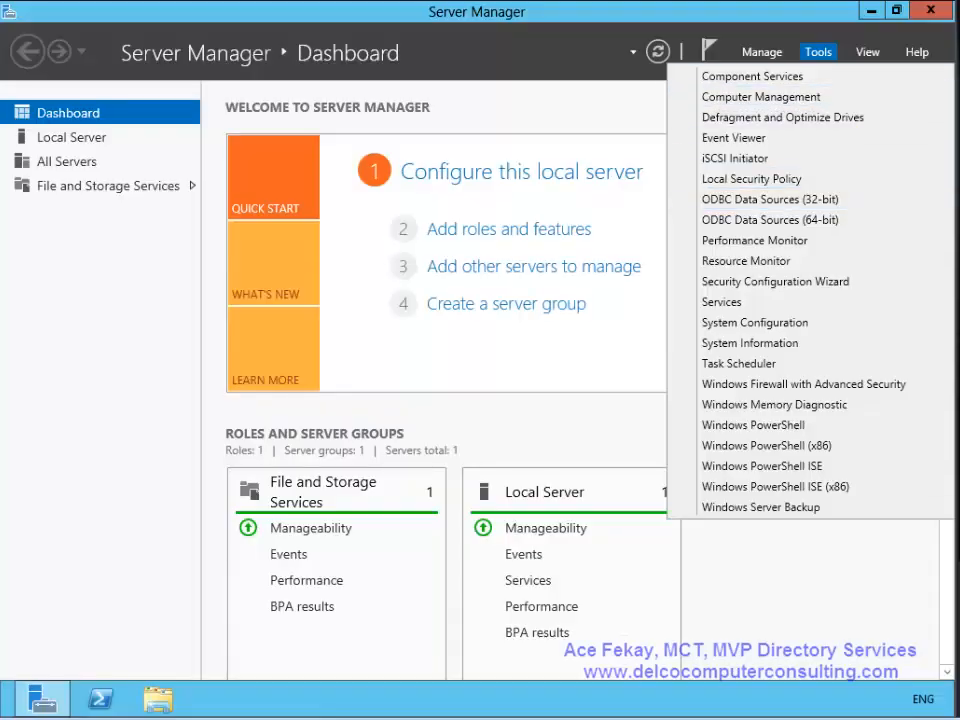
# - Launch the Add Roles and Features wizard from Manage and open a Windows PowerShell console
pyautogui.moveTo(762, 52)
pyautogui.click(827, 76)
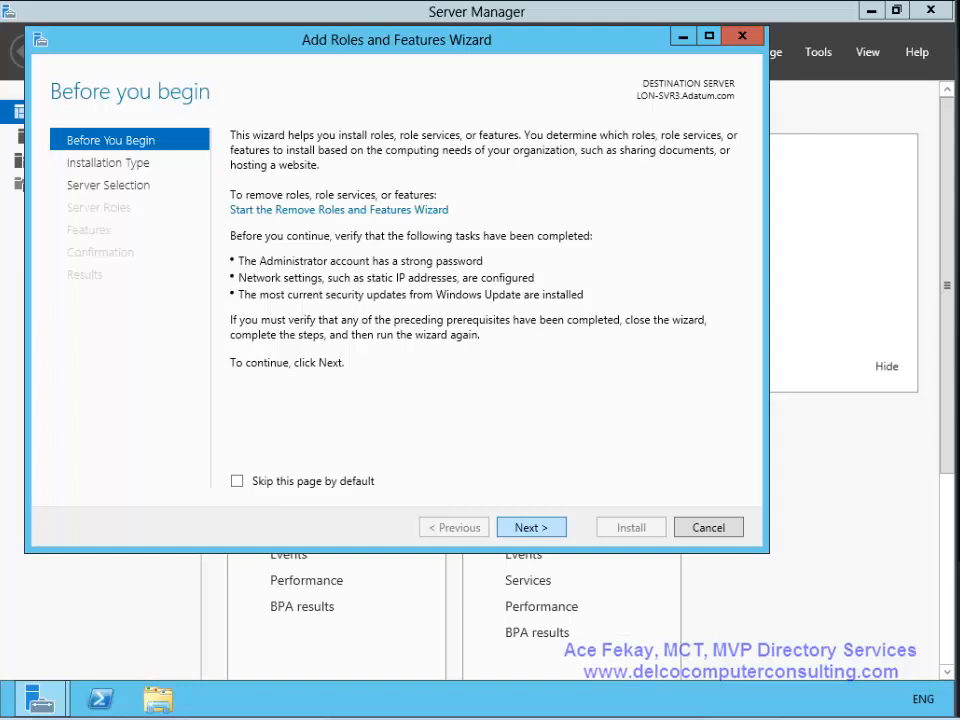
pyautogui.click(100, 699)
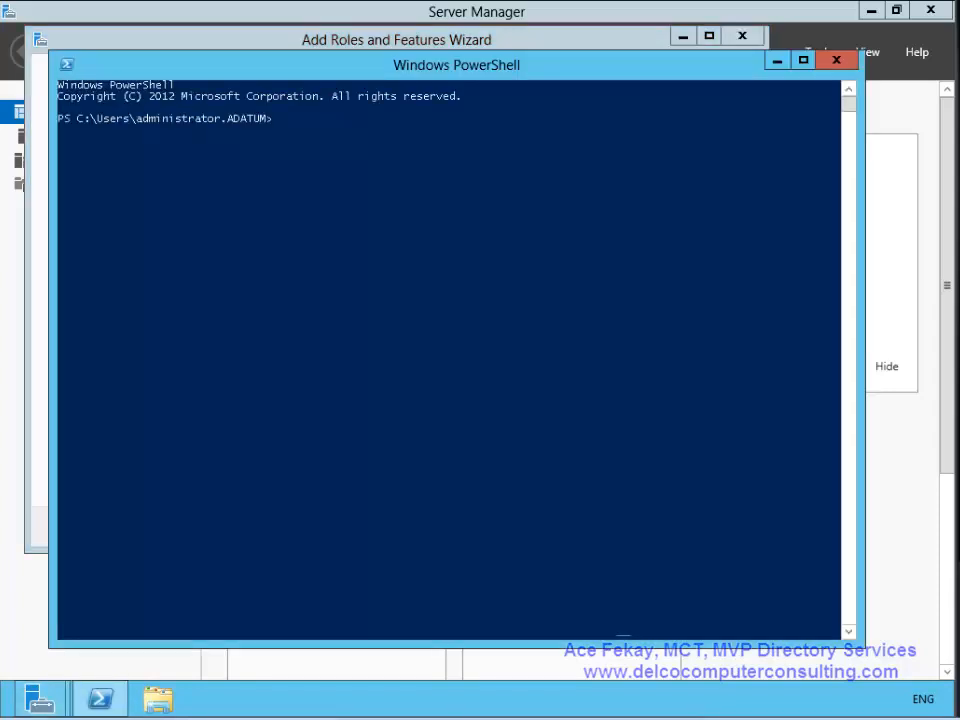
# - Run dcpromo in PowerShell and dismiss its notice that AD DS setup moved to Server Manager
pyautogui.click(229, 240)
pyautogui.write('dcprom')
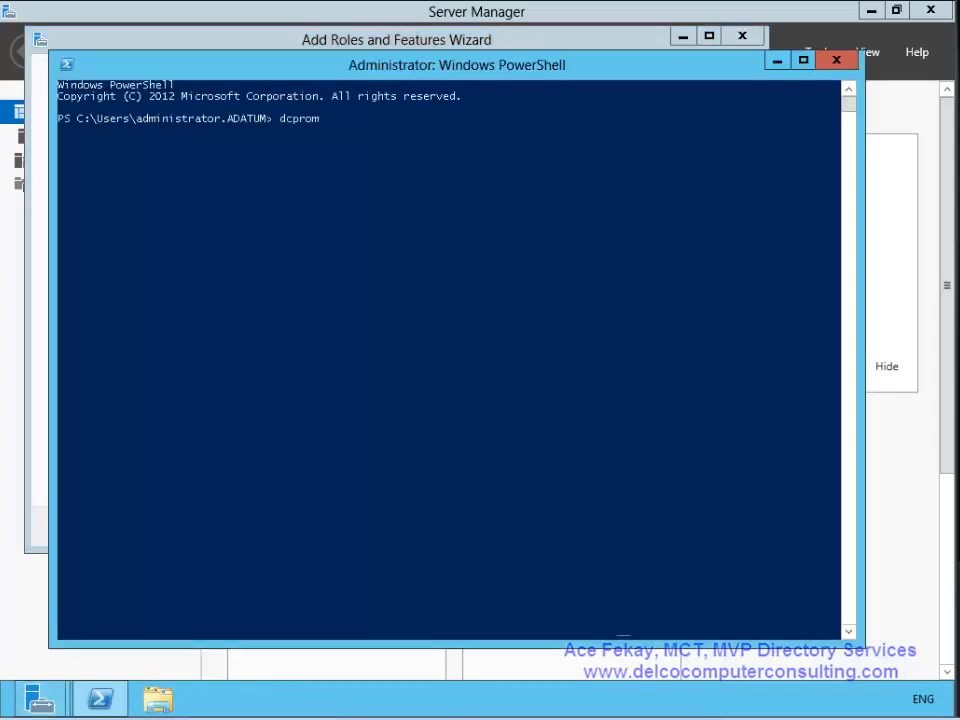
pyautogui.write('o')
pyautogui.press('Return')
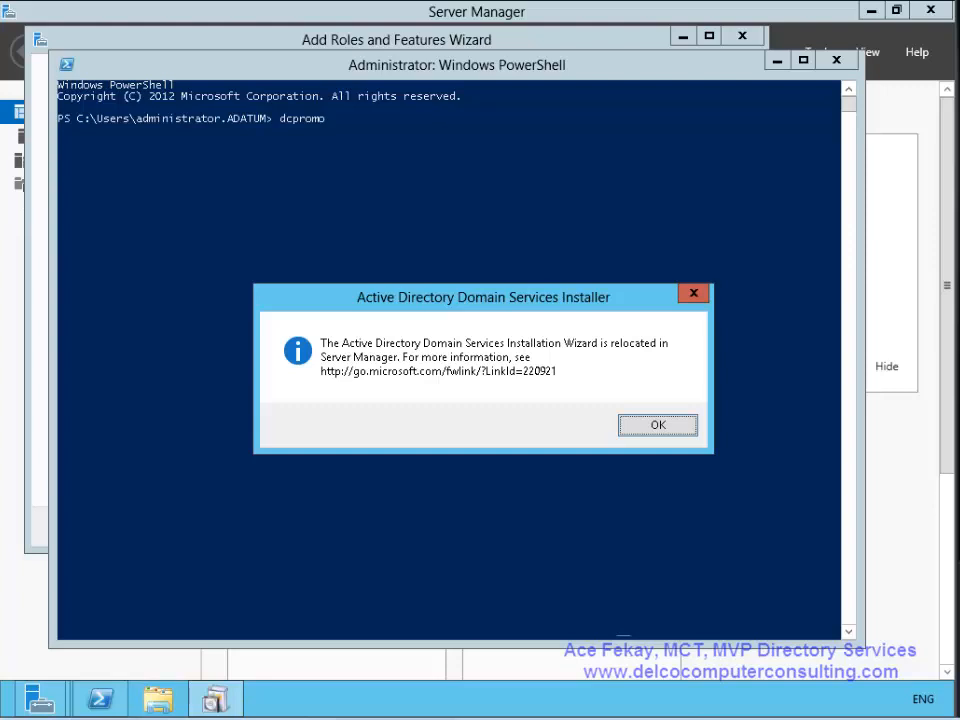
pyautogui.press('Return')
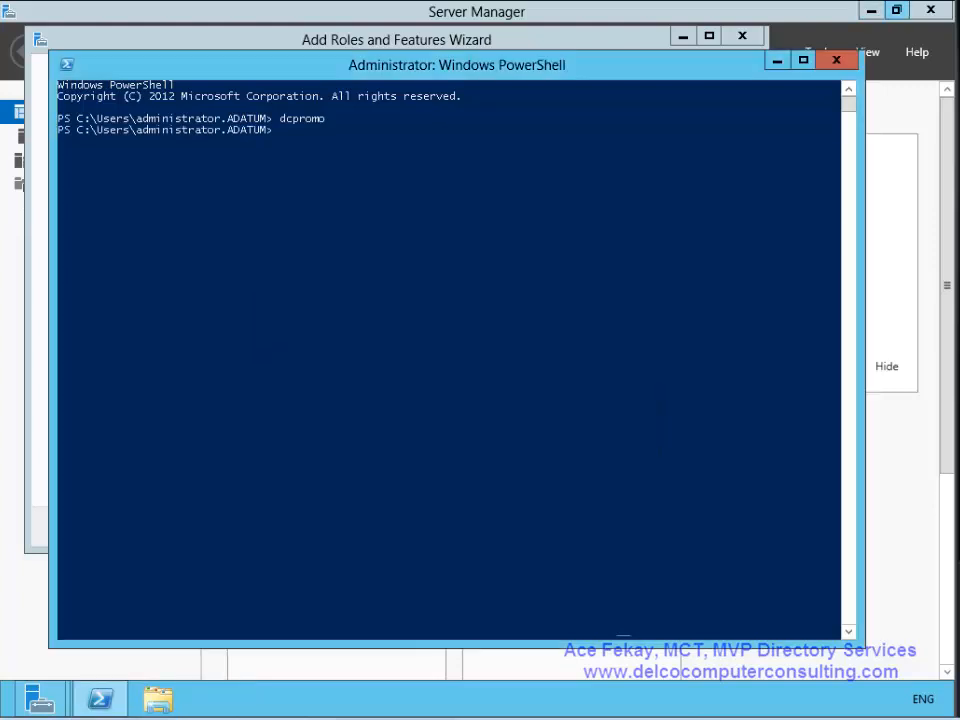
pyautogui.click(577, 42)
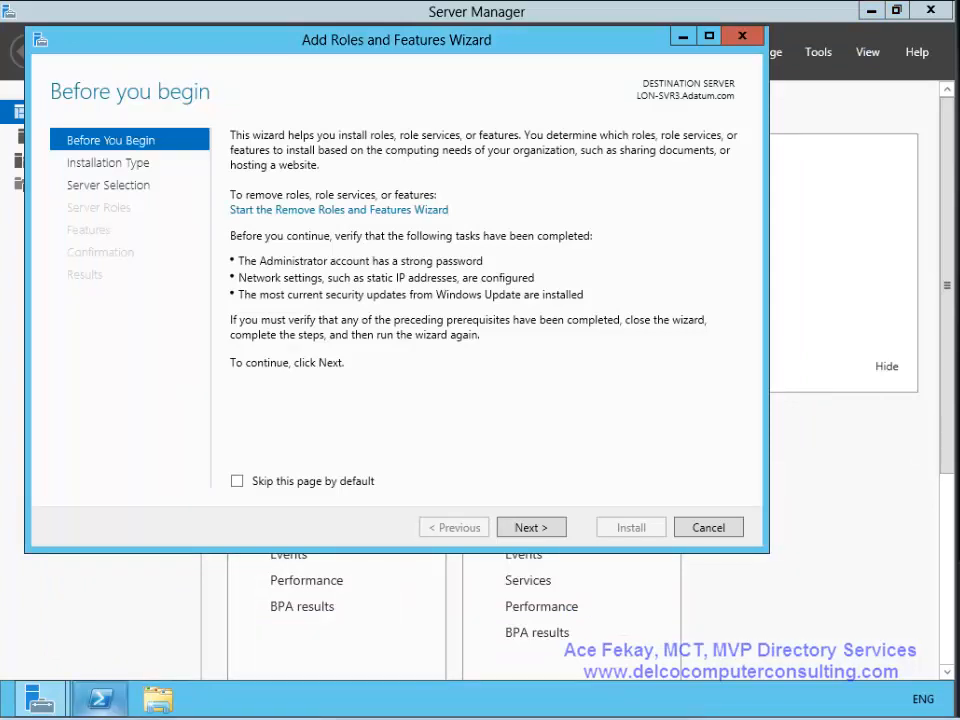
pyautogui.click(100, 699)
# - Run ipconfig /all, review the adapter details, and minimize Server Manager
pyautogui.write('ipco')
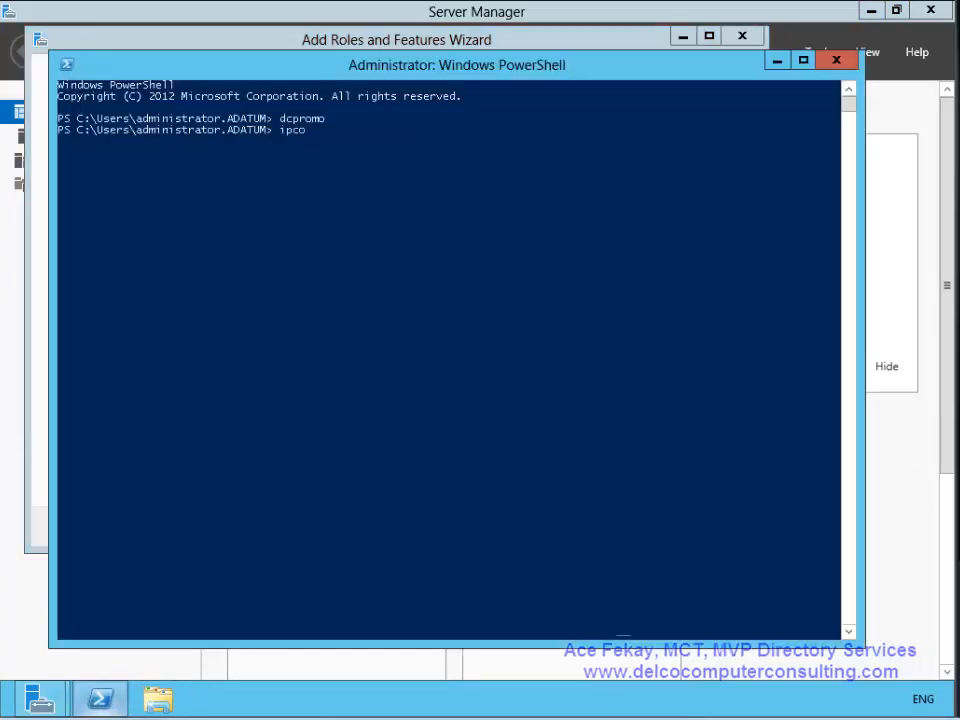
pyautogui.write('nfig /all')
pyautogui.press('Return')
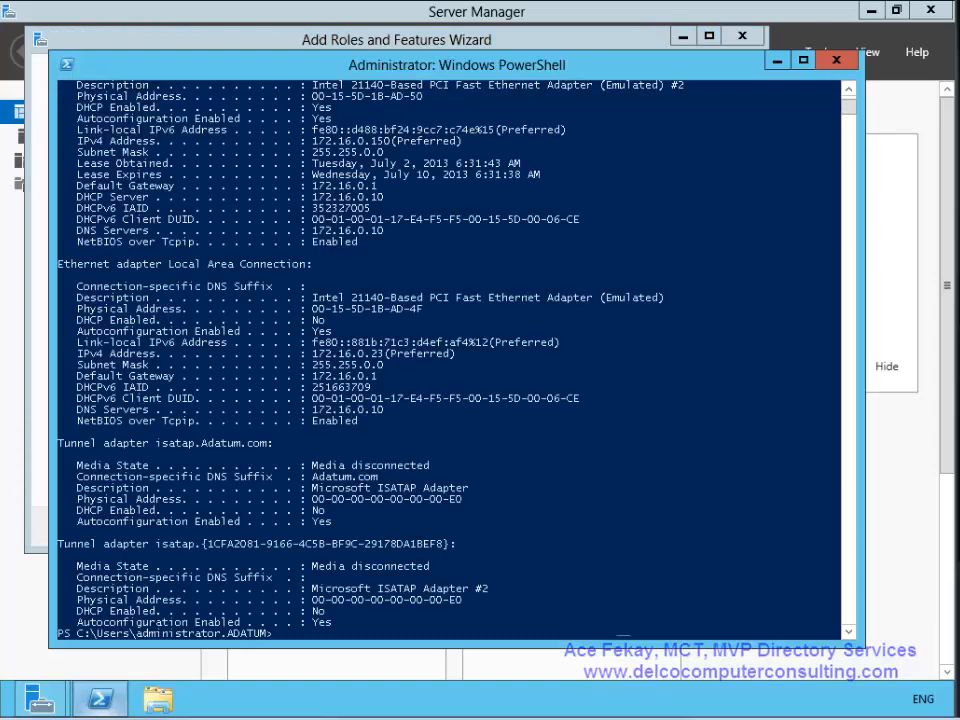
pyautogui.scroll(2, 450, 360)
pyautogui.scroll(2, 450, 360)
pyautogui.scroll(-1, 450, 360)
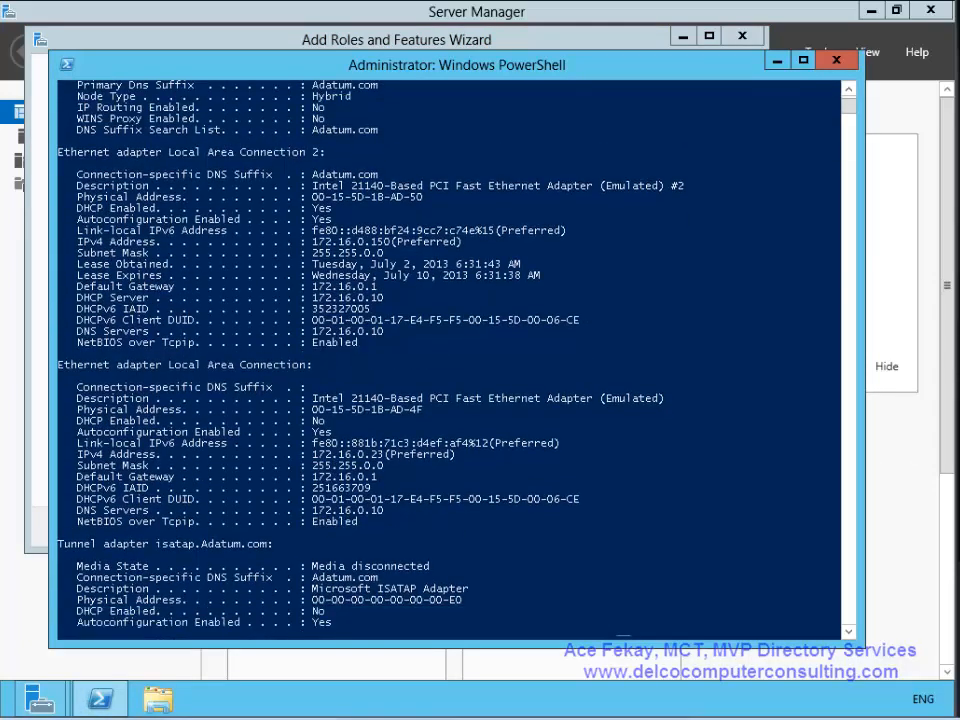
pyautogui.scroll(-2, 450, 360)
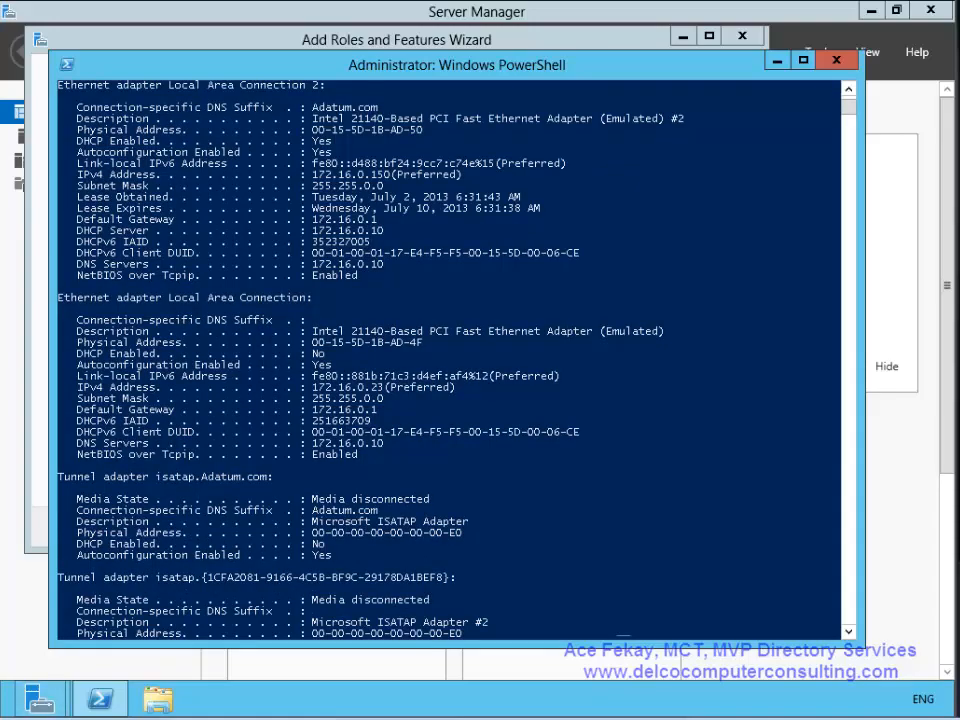
pyautogui.click(871, 10)
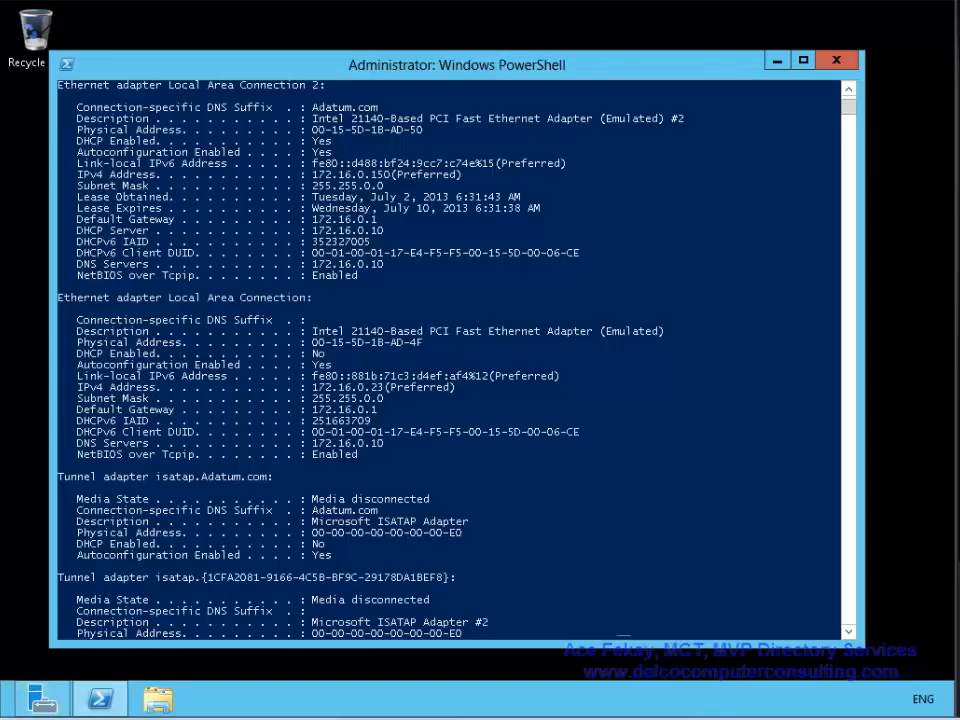
# - Open Network Connections through Control Panel's Network and Sharing Center, then return to PowerShell
pyautogui.moveTo(957, 3)
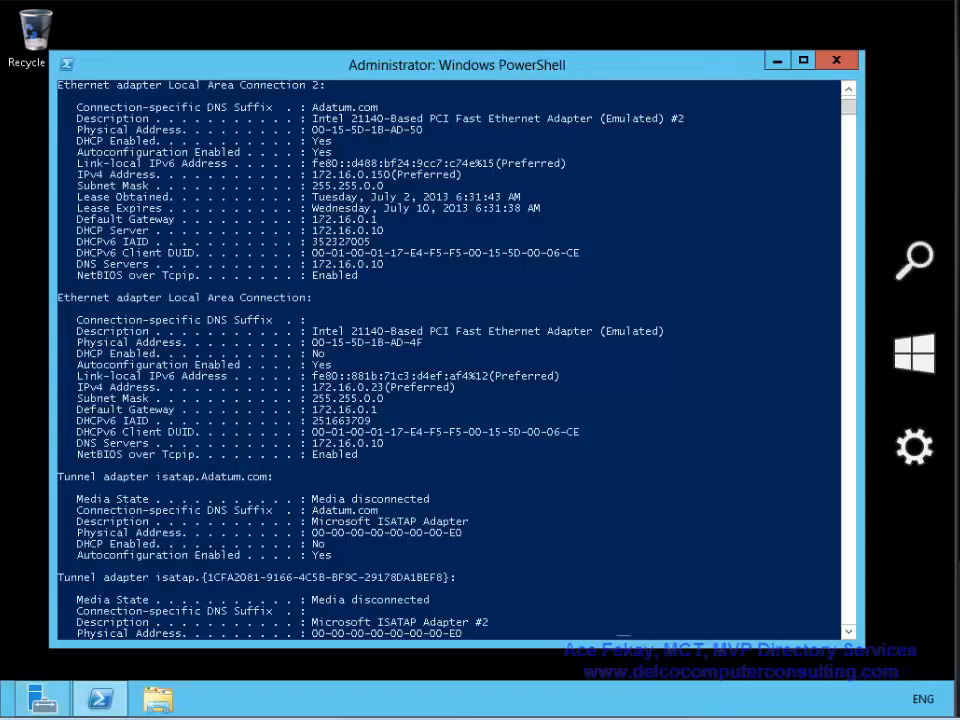
pyautogui.click(915, 446)
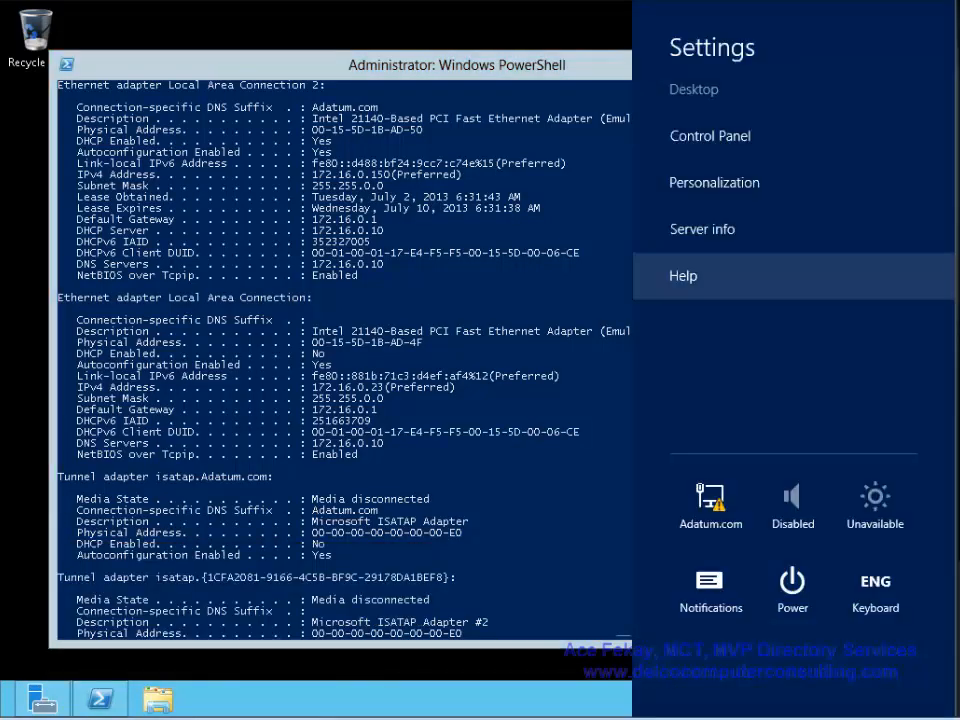
pyautogui.click(710, 136)
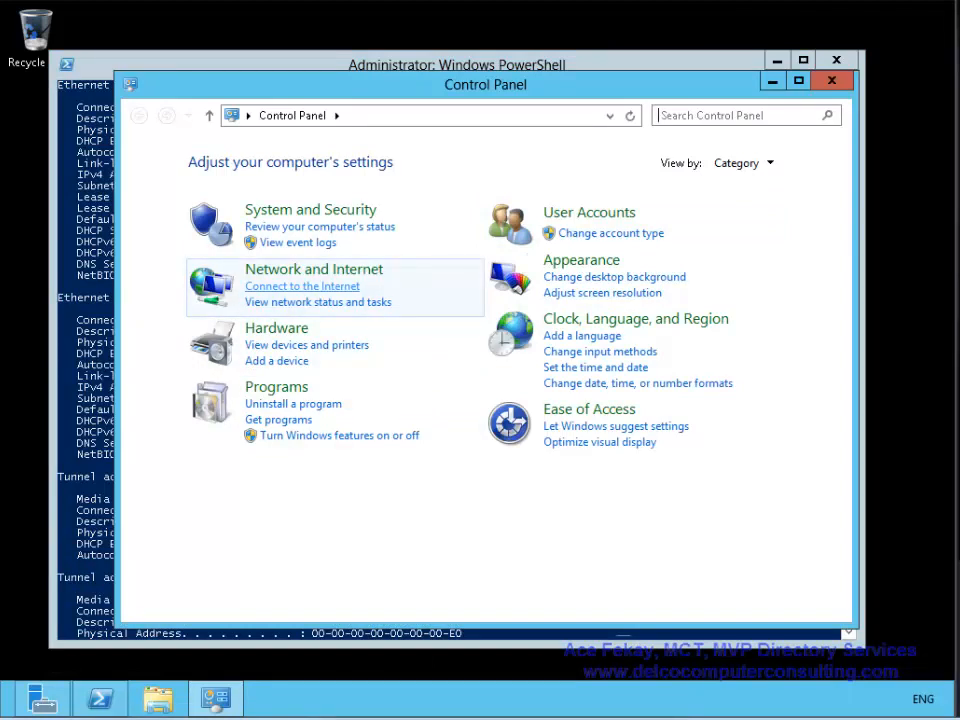
pyautogui.click(300, 270)
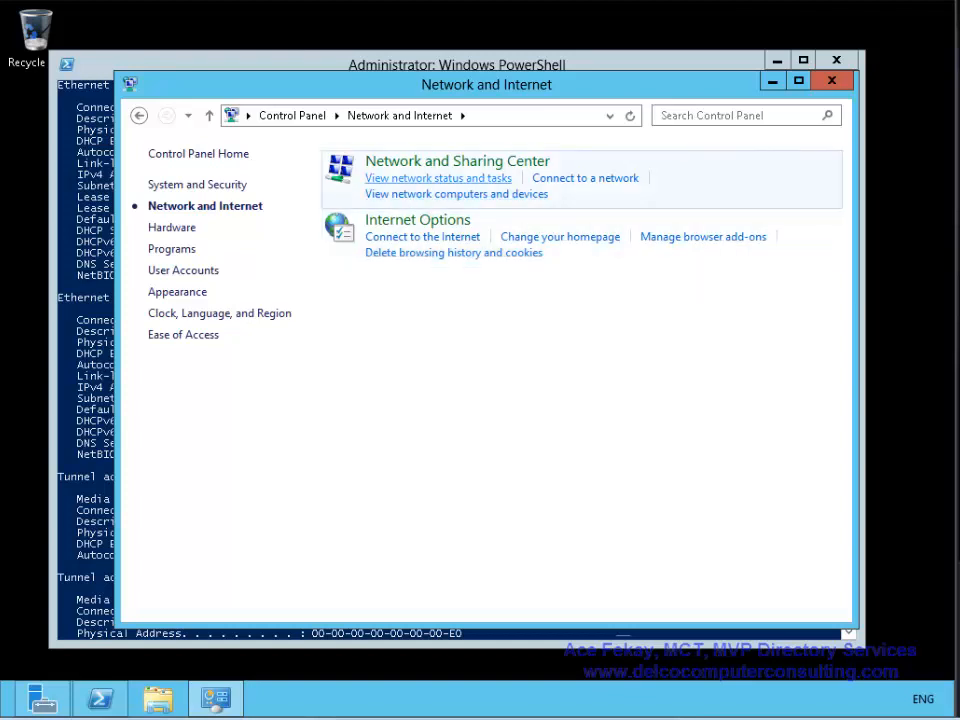
pyautogui.click(457, 161)
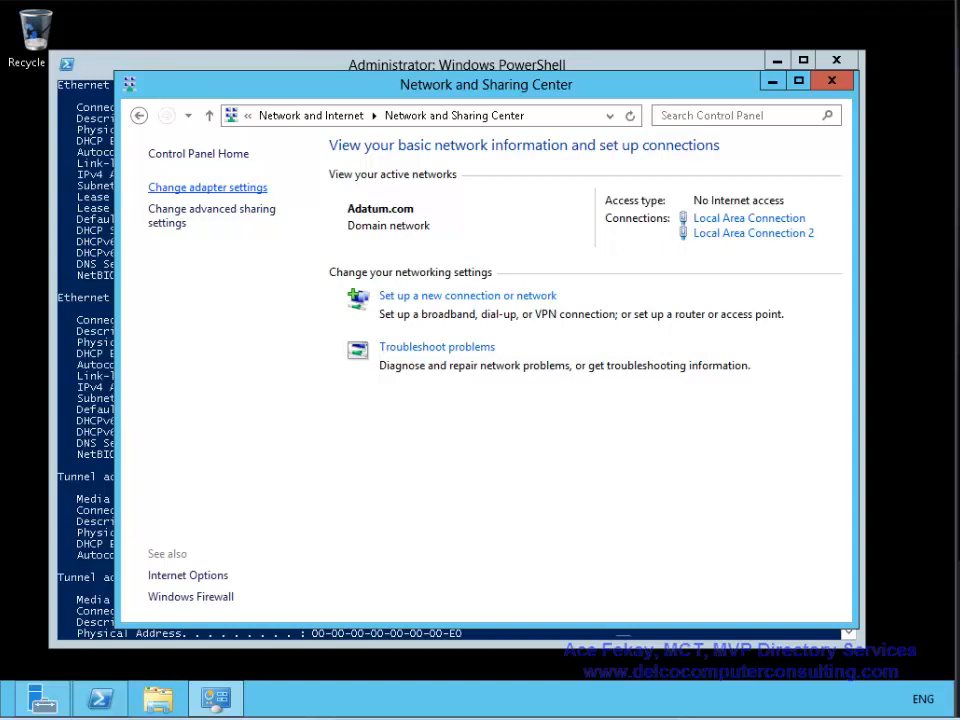
pyautogui.click(207, 187)
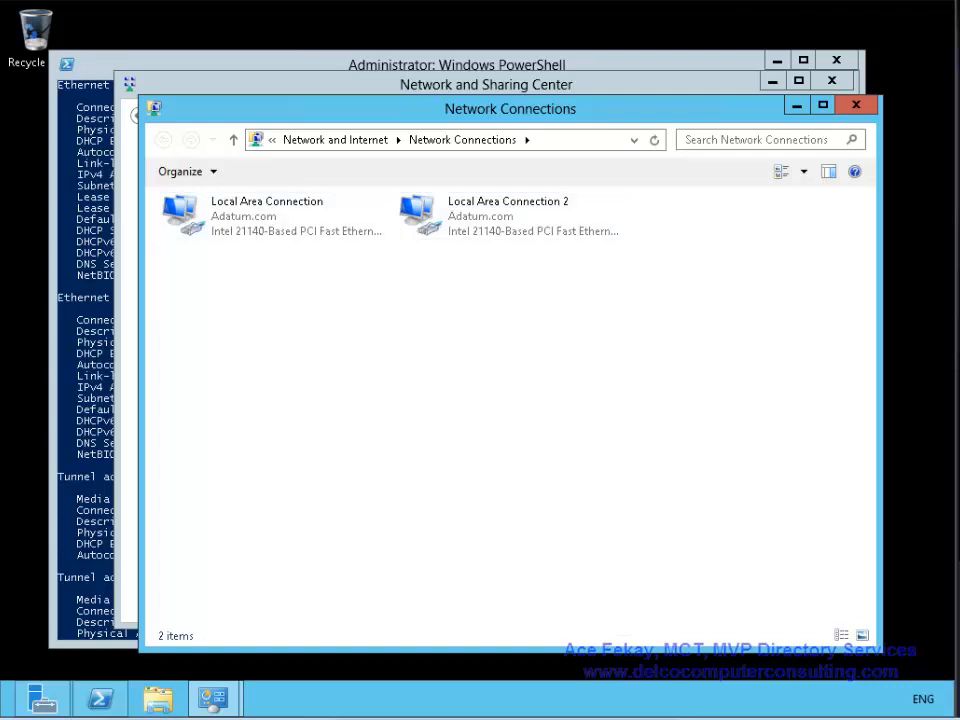
pyautogui.click(132, 57)
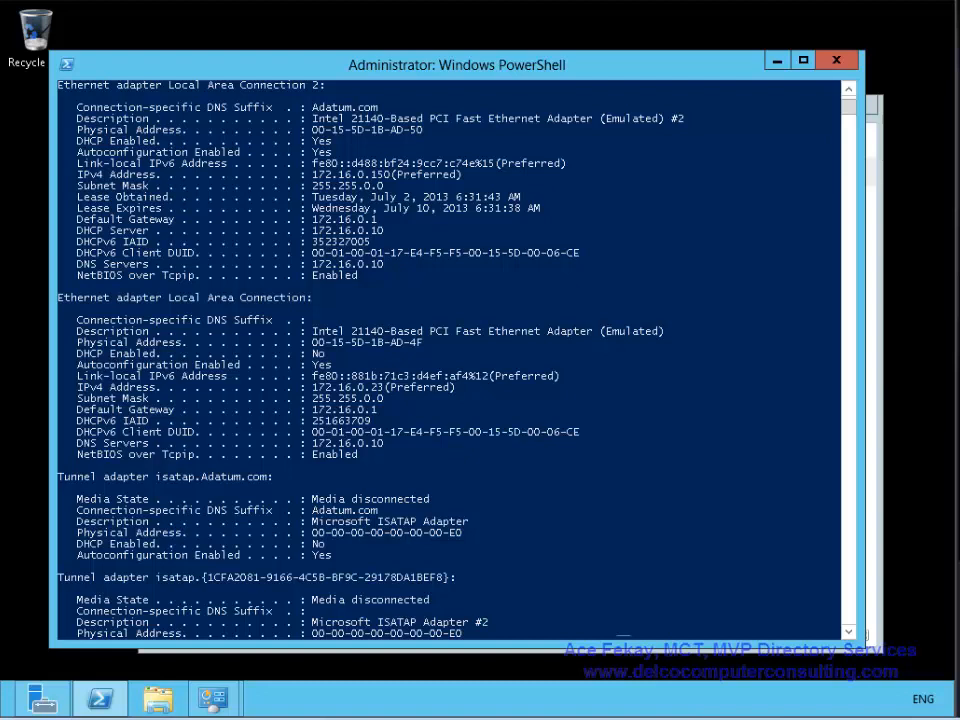
# - Highlight the IPv4 addresses of Local Area Connection 2 and Local Area Connection (172.16.0.23)
pyautogui.moveTo(338, 174); pyautogui.dragTo(462, 174)
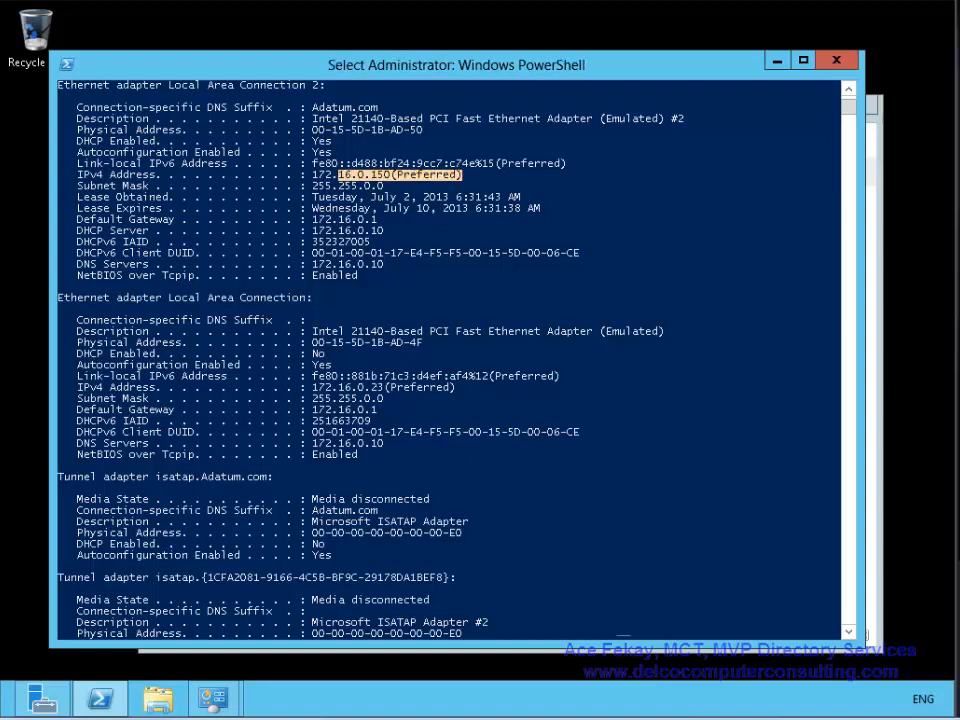
pyautogui.moveTo(312, 387); pyautogui.dragTo(474, 387)
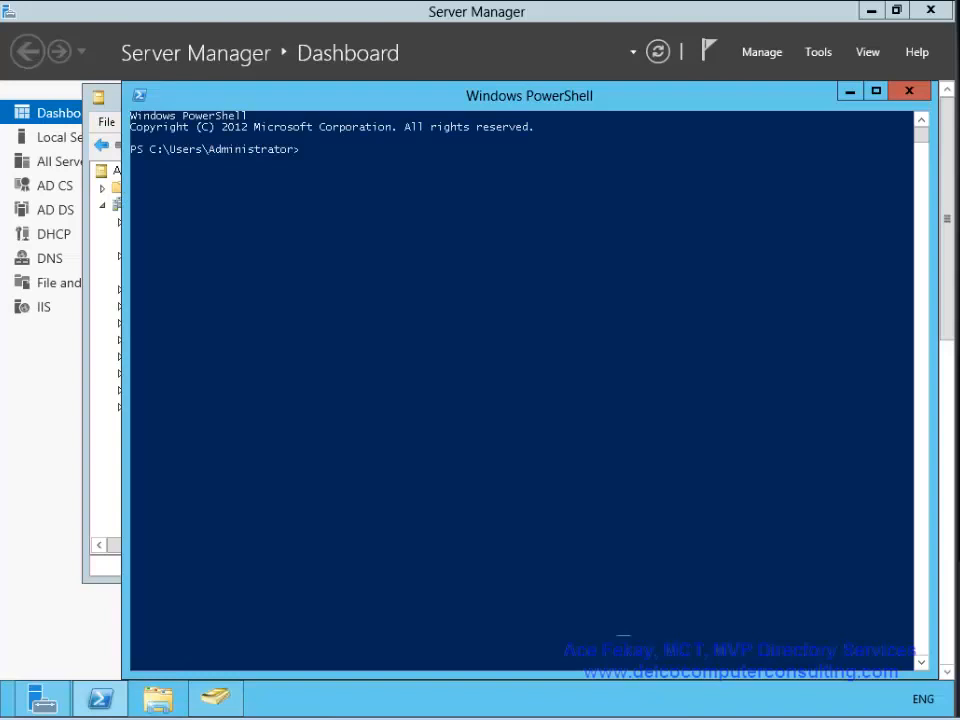
# - Run ipconfig /all on the DNS server and highlight its 172.16.0.10 IPv4 address
pyautogui.write('ipcobn')
pyautogui.press('BackSpace')
pyautogui.press('BackSpace')
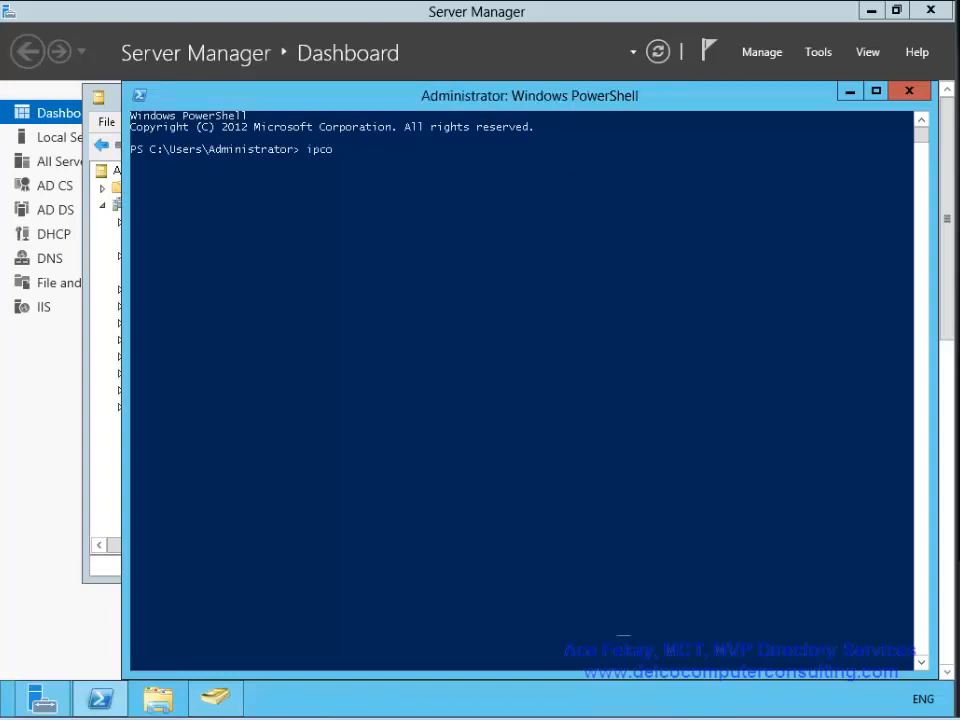
pyautogui.write('nfig /all')
pyautogui.press('Return')
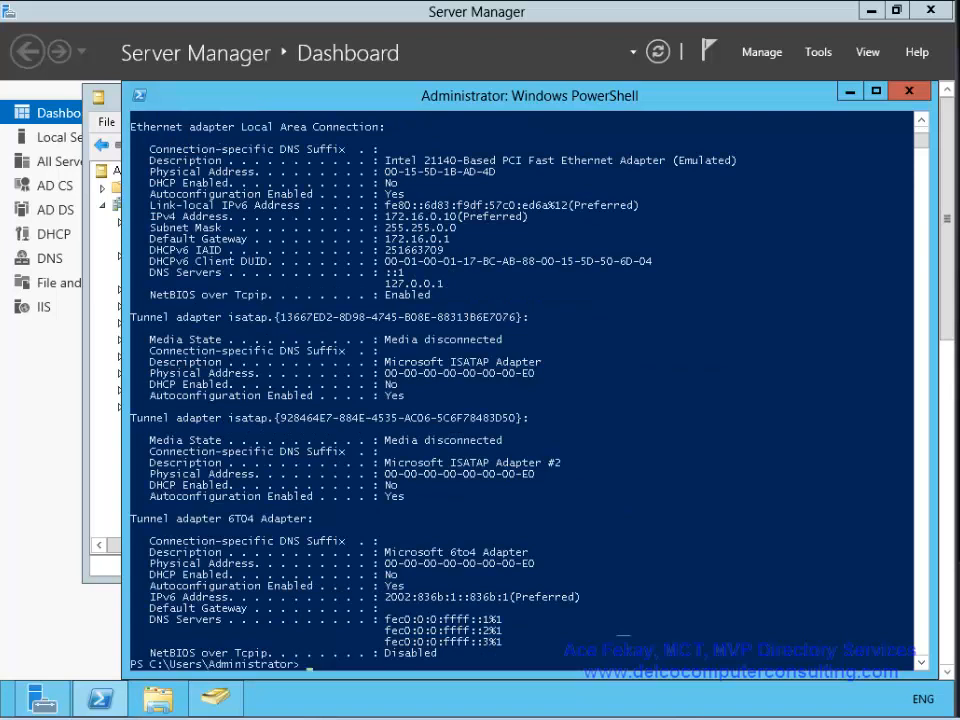
pyautogui.moveTo(382, 204); pyautogui.dragTo(494, 220)
pyautogui.moveTo(532, 217); pyautogui.dragTo(539, 217)
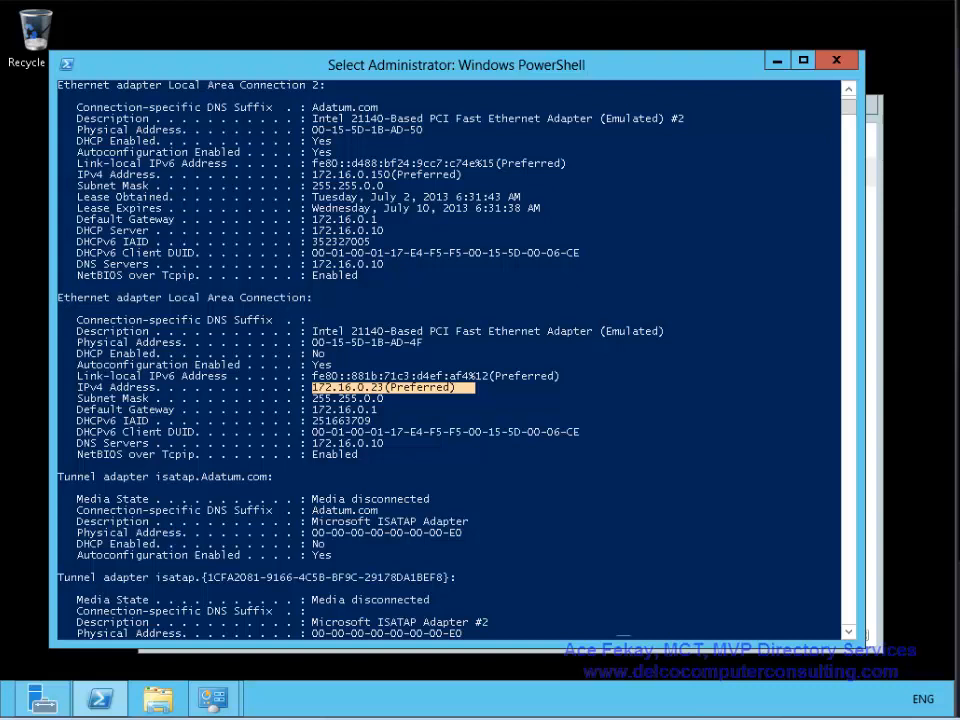
# - Disable the Local Area Connection 2 adapter
pyautogui.click(777, 61)
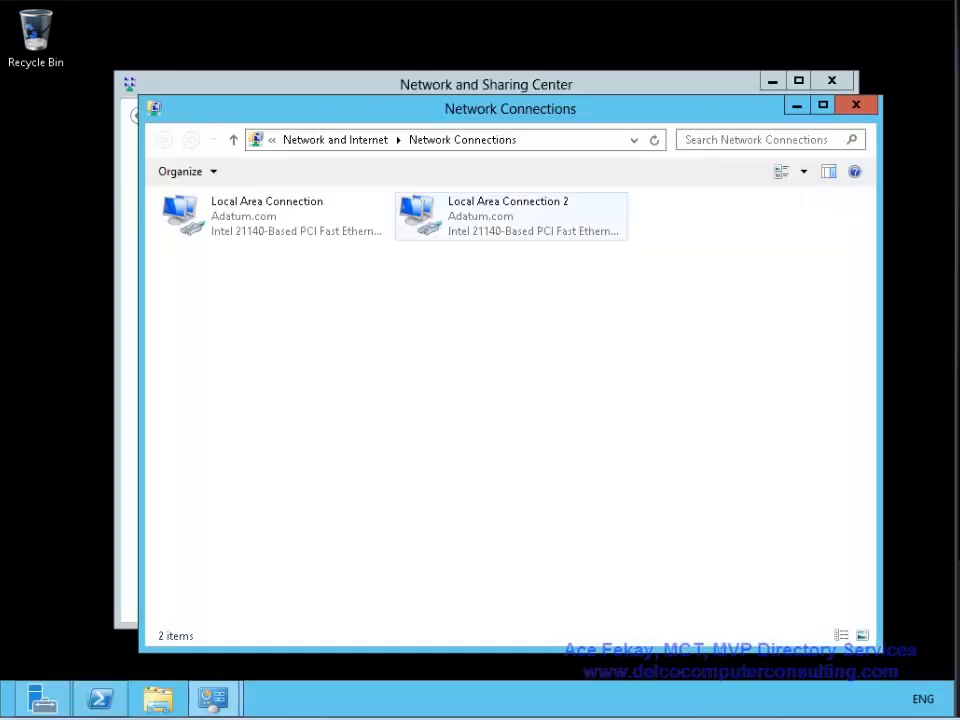
pyautogui.rightClick(482, 210)
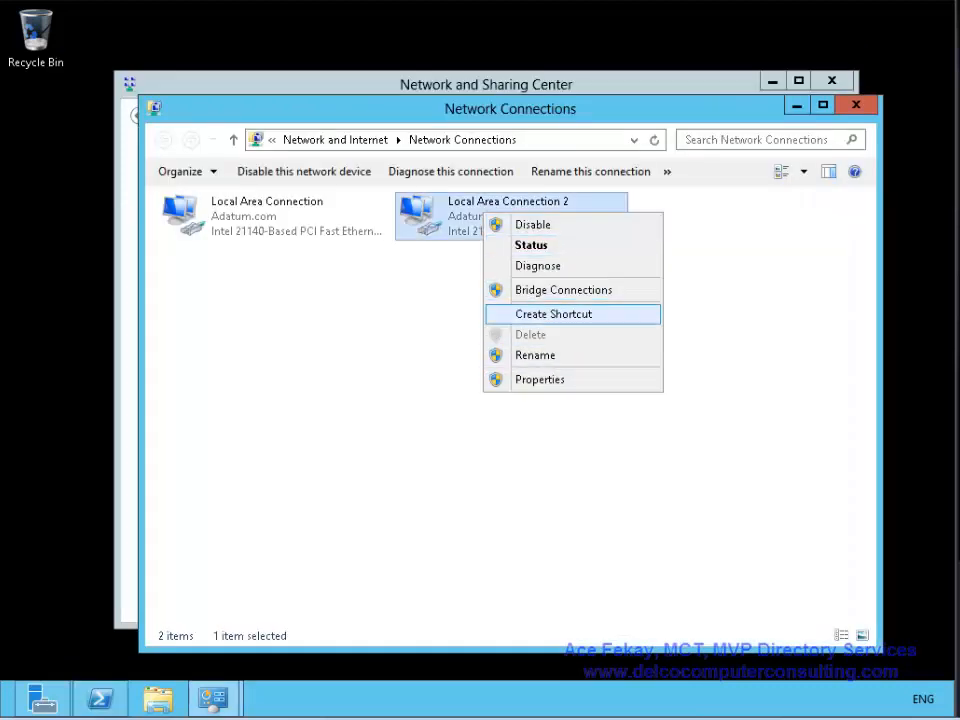
pyautogui.click(533, 225)
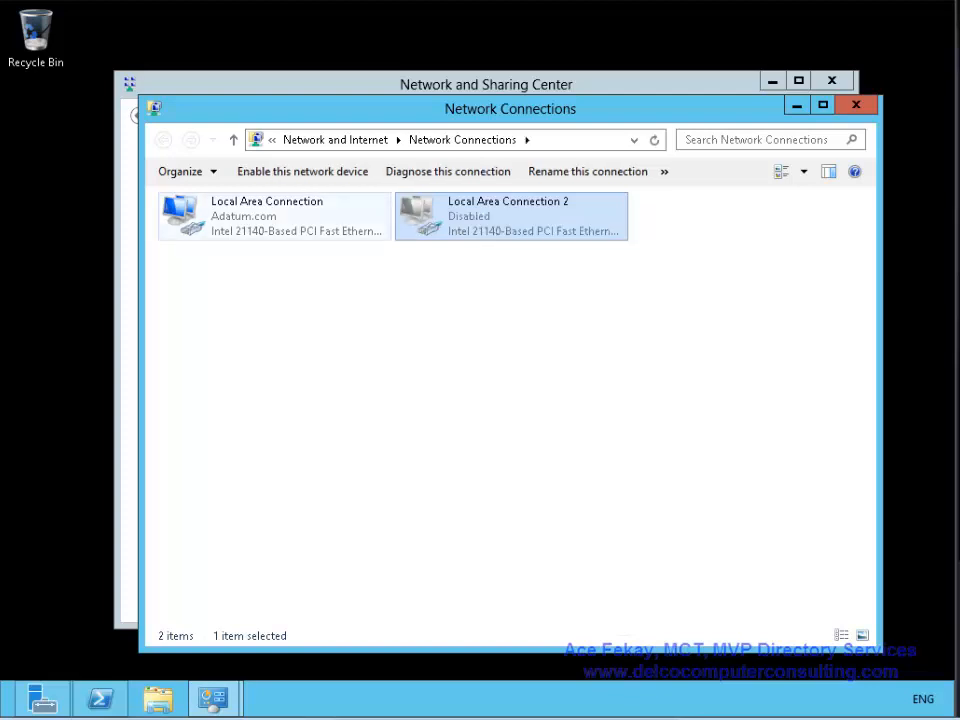
# - Change Local Area Connection's IPv4 address from 172.16.0.23 to 172.16.0.11
pyautogui.doubleClick(268, 216)
pyautogui.click(366, 503)
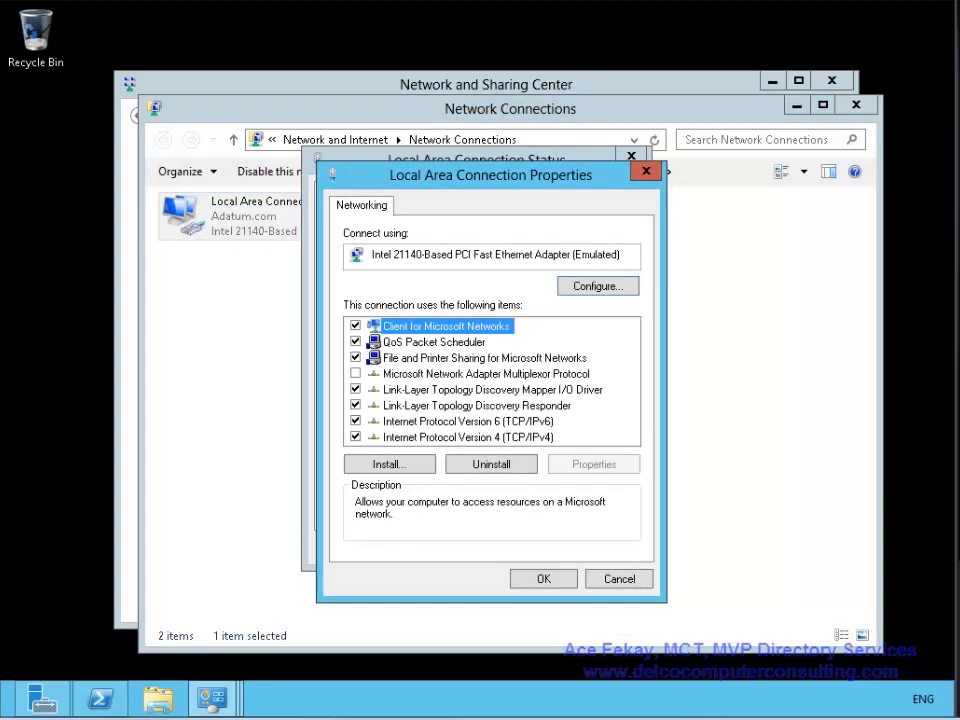
pyautogui.doubleClick(468, 437)
pyautogui.moveTo(658, 403); pyautogui.dragTo(642, 403)
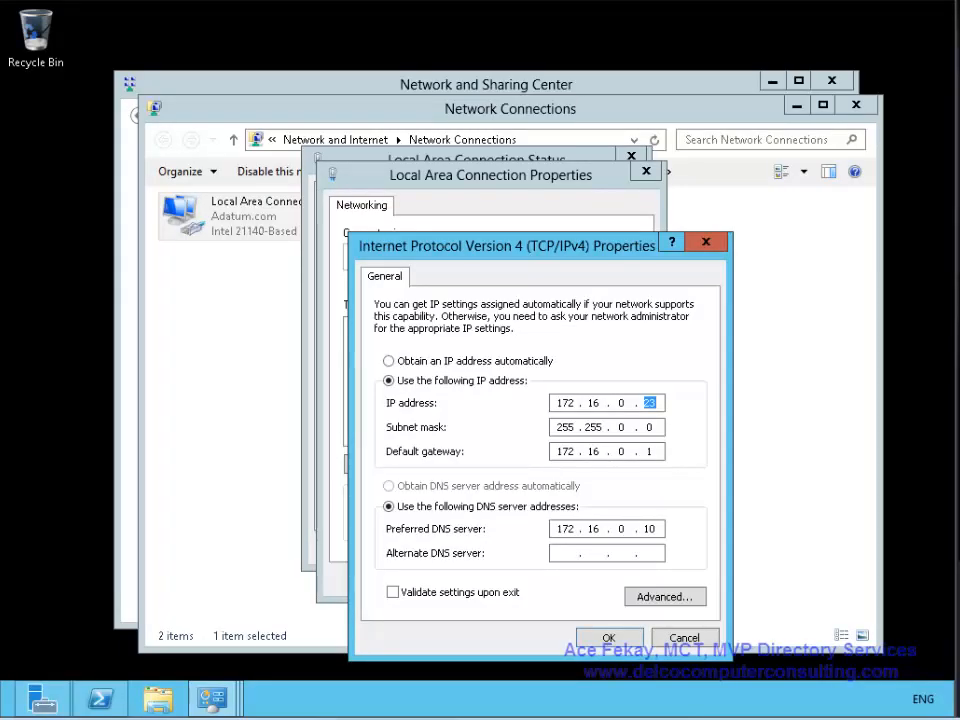
pyautogui.write('11')
pyautogui.doubleClick(566, 529)
pyautogui.click(607, 637)
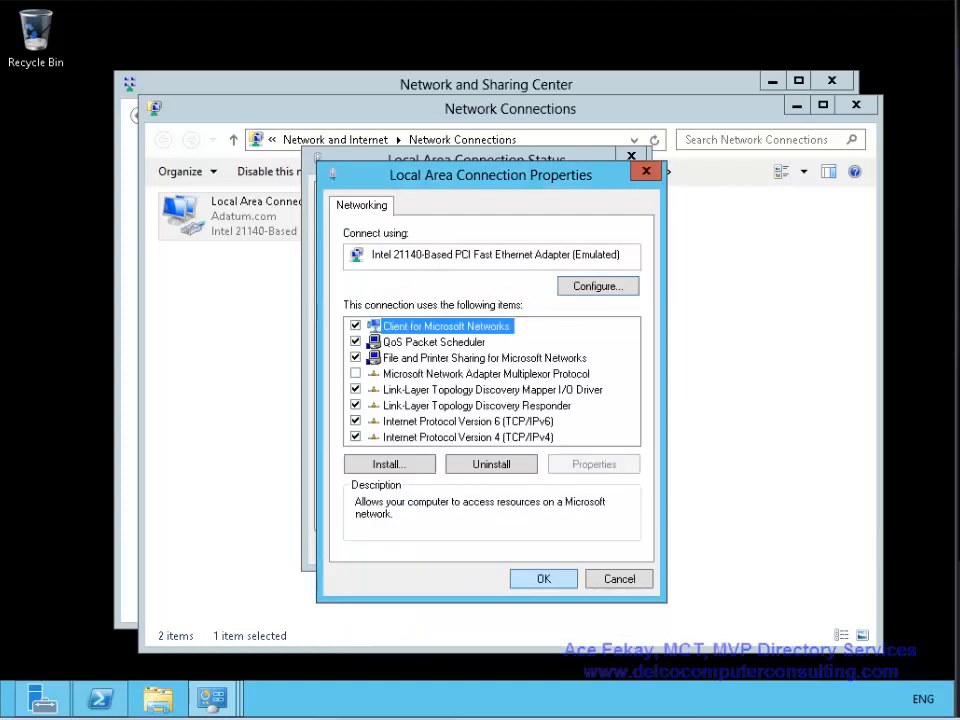
pyautogui.click(543, 578)
pyautogui.press('Escape')
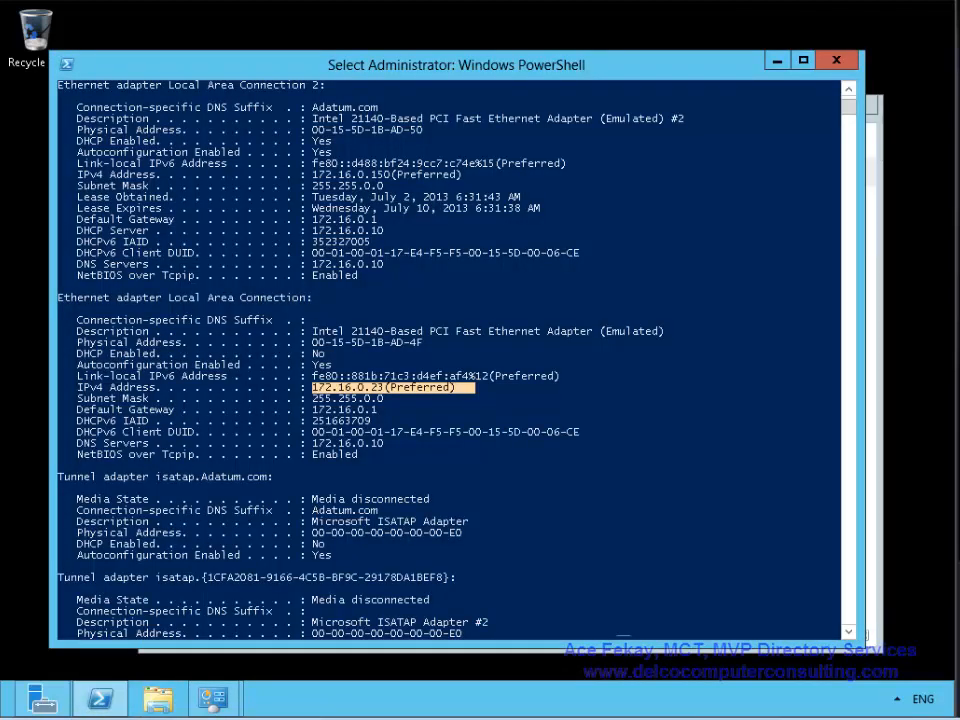
# - Re-register the server in DNS with ipconfig /registerdns
pyautogui.press('Return')
pyautogui.write('ipconfig /')
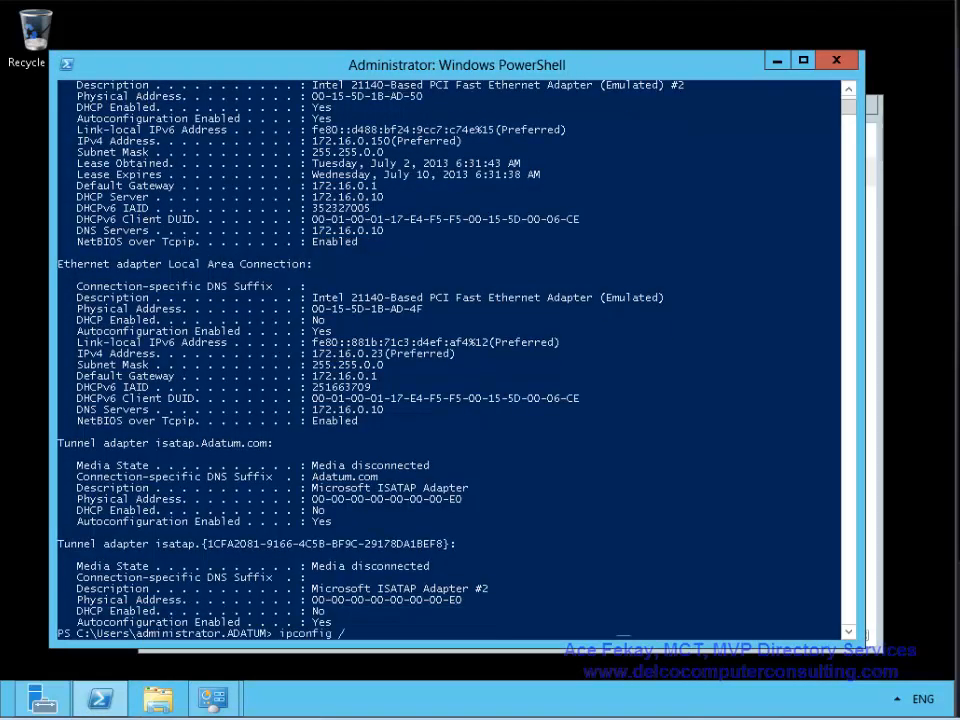
pyautogui.write('registerdns')
pyautogui.press('Return')
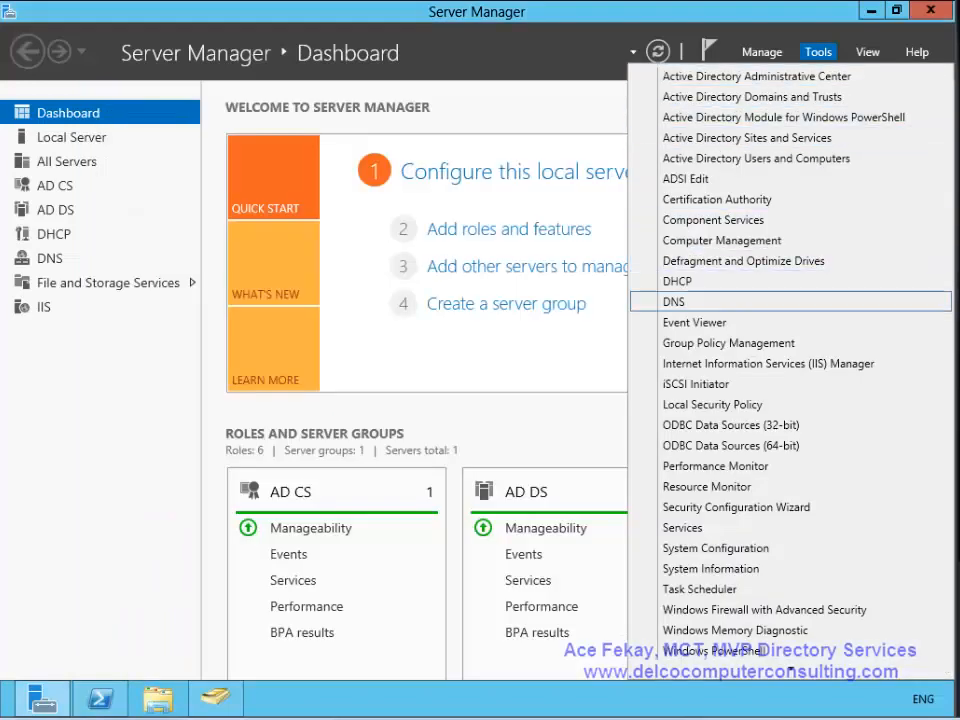
# - In DNS Manager's Adatum.com zone, delete the 131.107.0.1 (same as parent folder) host record
pyautogui.click(690, 301)
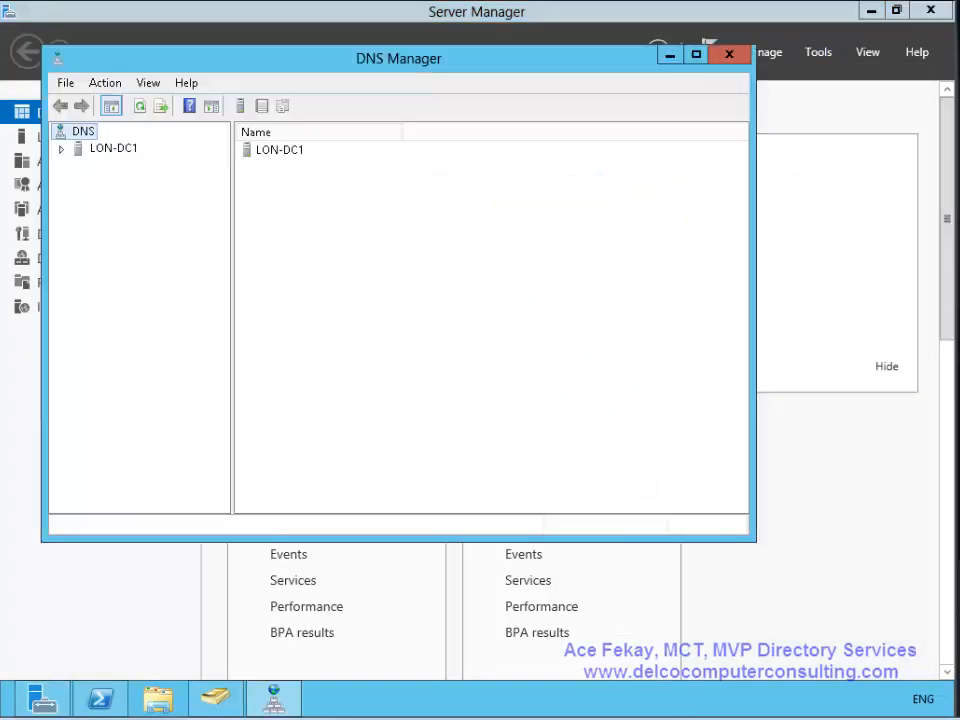
pyautogui.doubleClick(113, 148)
pyautogui.doubleClick(163, 182)
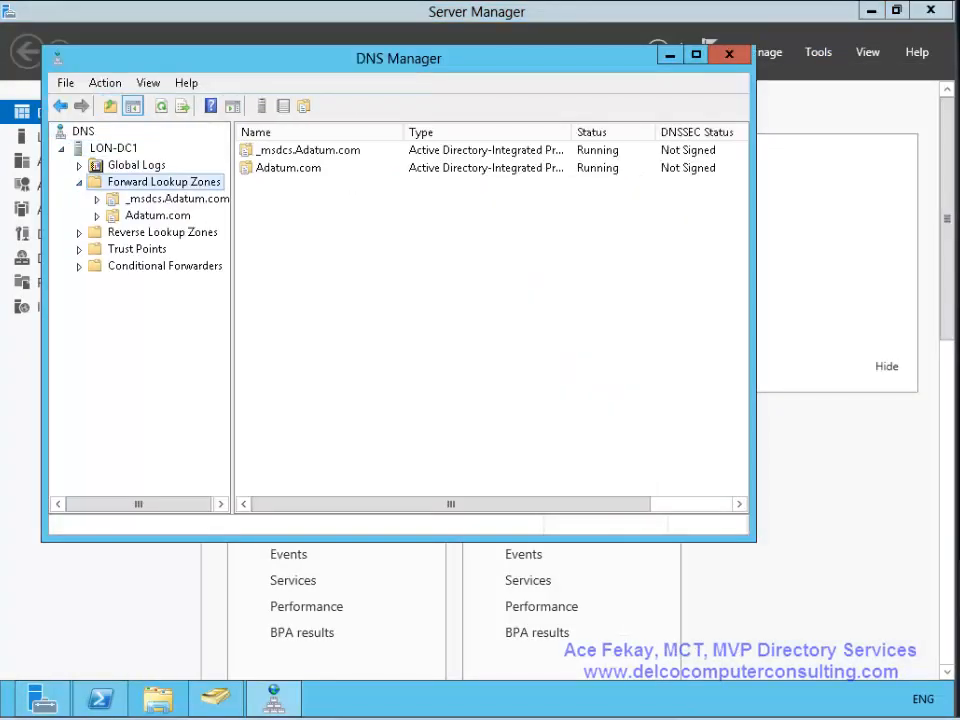
pyautogui.doubleClick(157, 216)
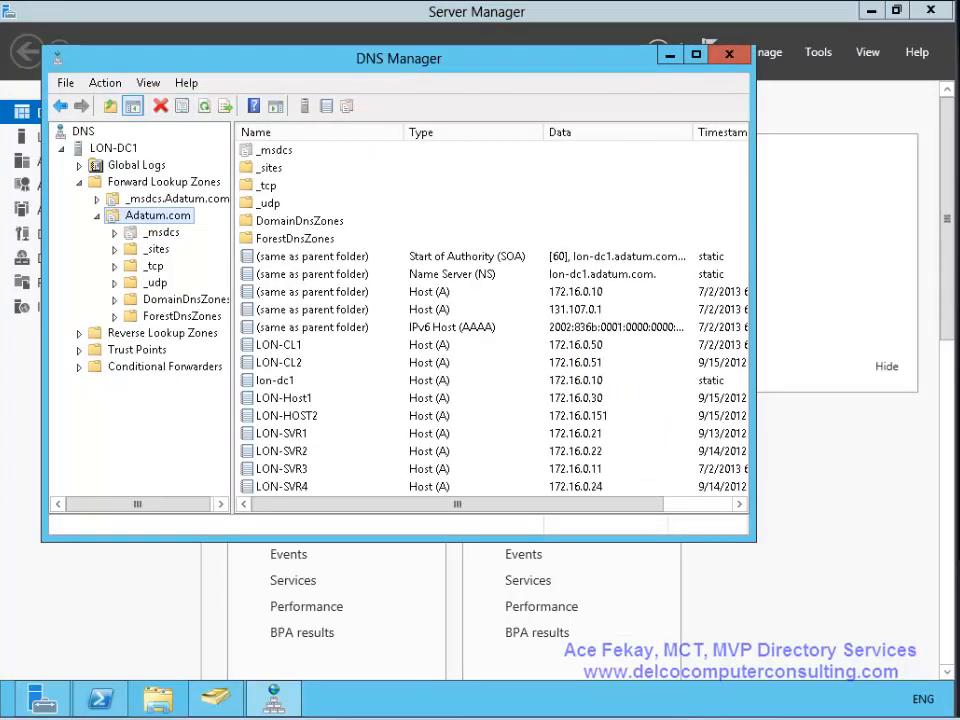
pyautogui.click(282, 469)
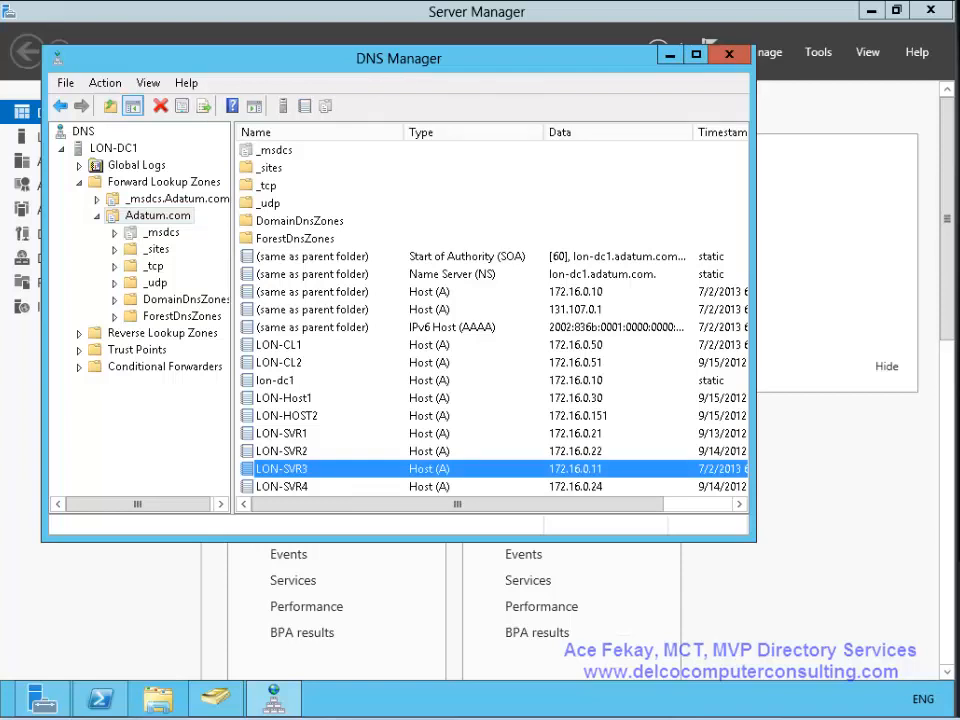
pyautogui.click(312, 310)
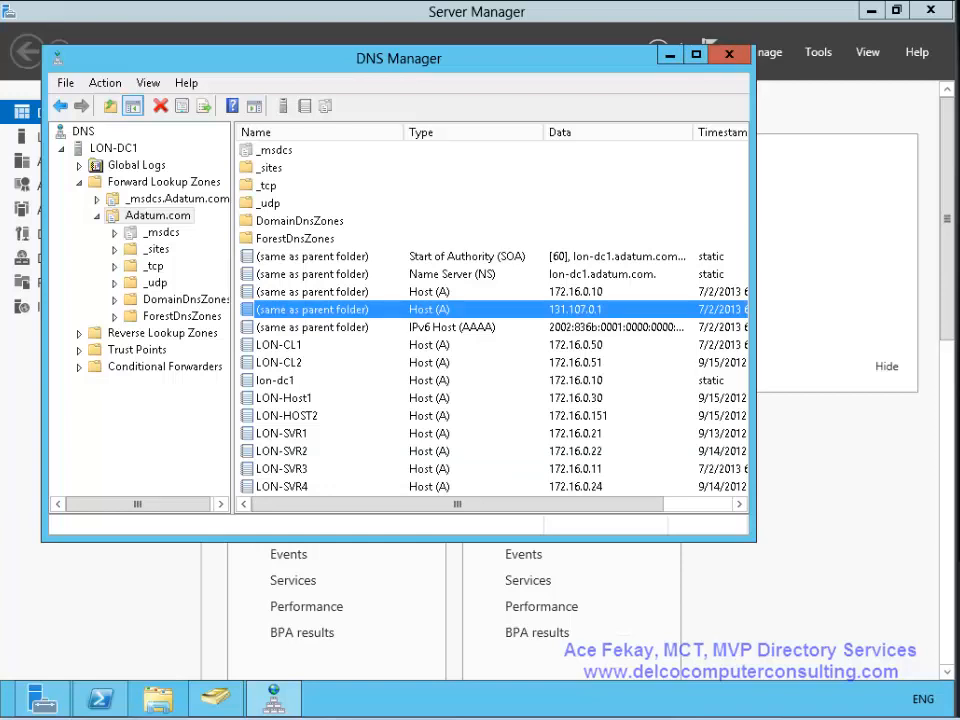
pyautogui.press('Delete')
pyautogui.press('Return')
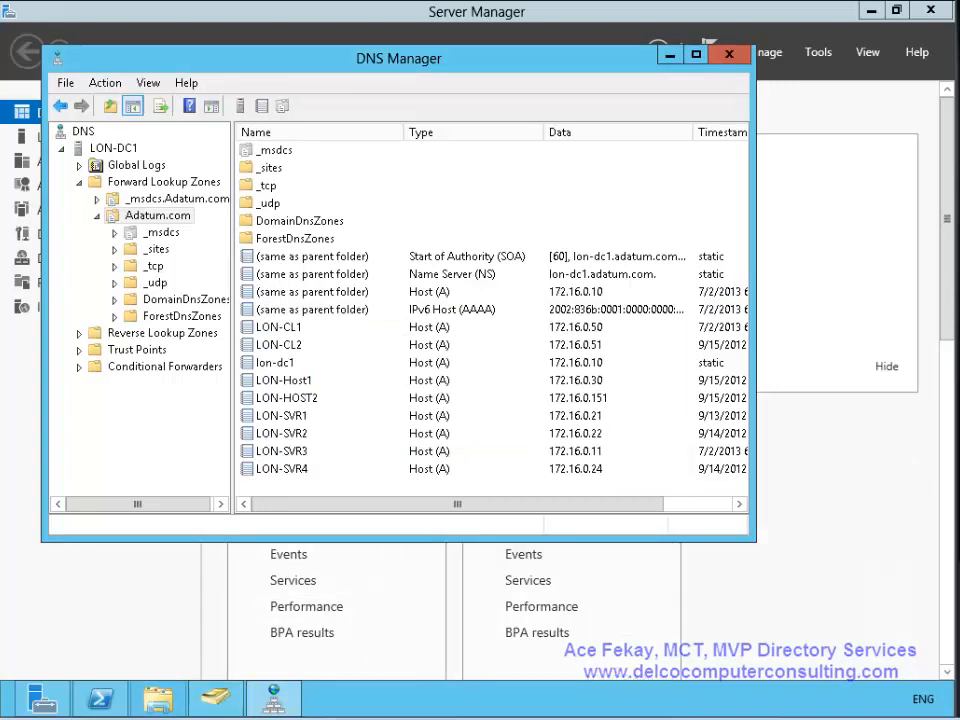
# - Return to the Server Manager dashboard and dismiss the administrative tools list
pyautogui.moveTo(100, 698)
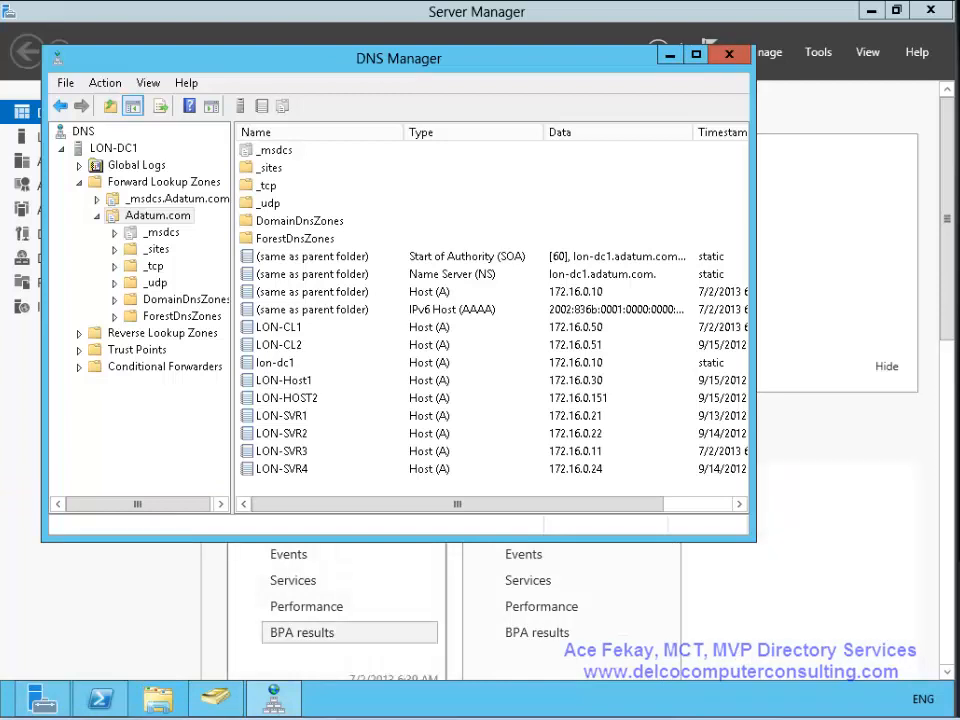
pyautogui.click(818, 52)
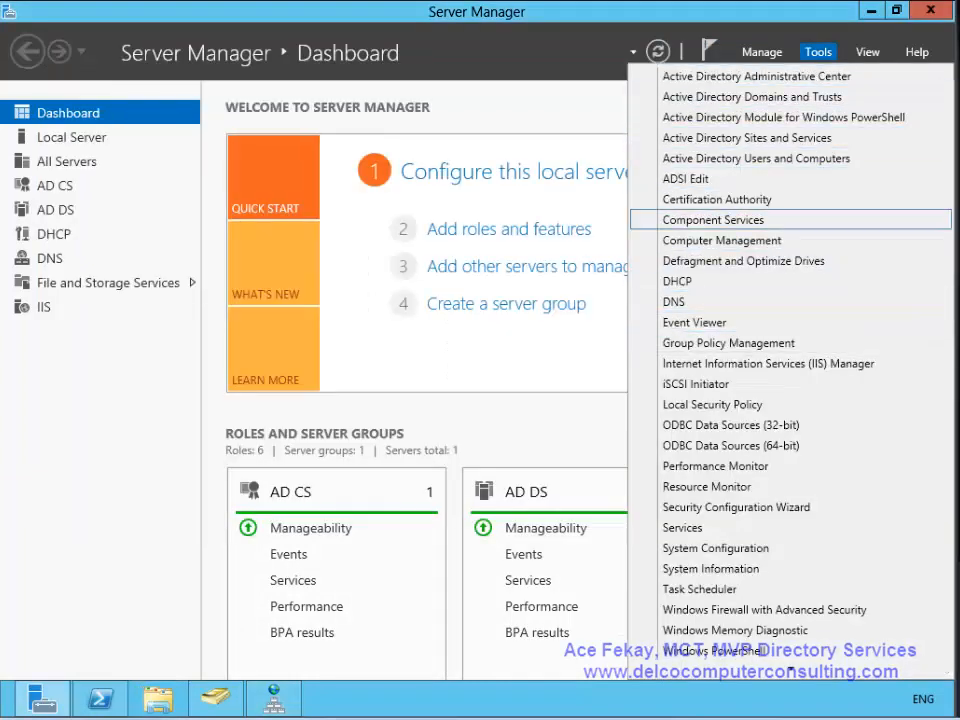
pyautogui.click(871, 10)
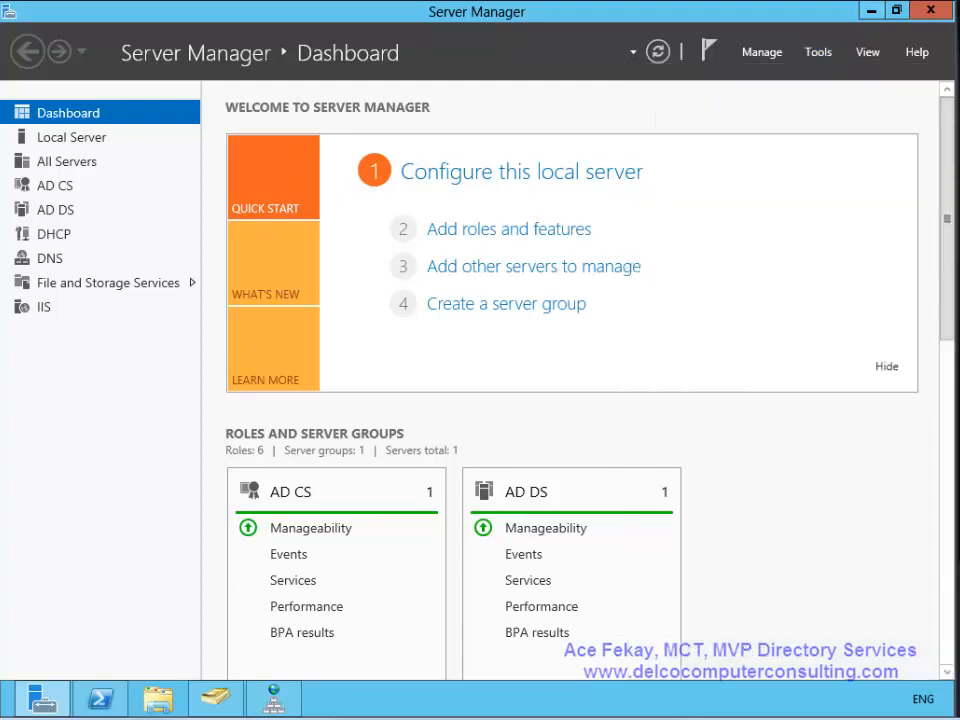
# - Go from Control Panel through Network and Sharing Center to the network adapters list
pyautogui.click(871, 10)
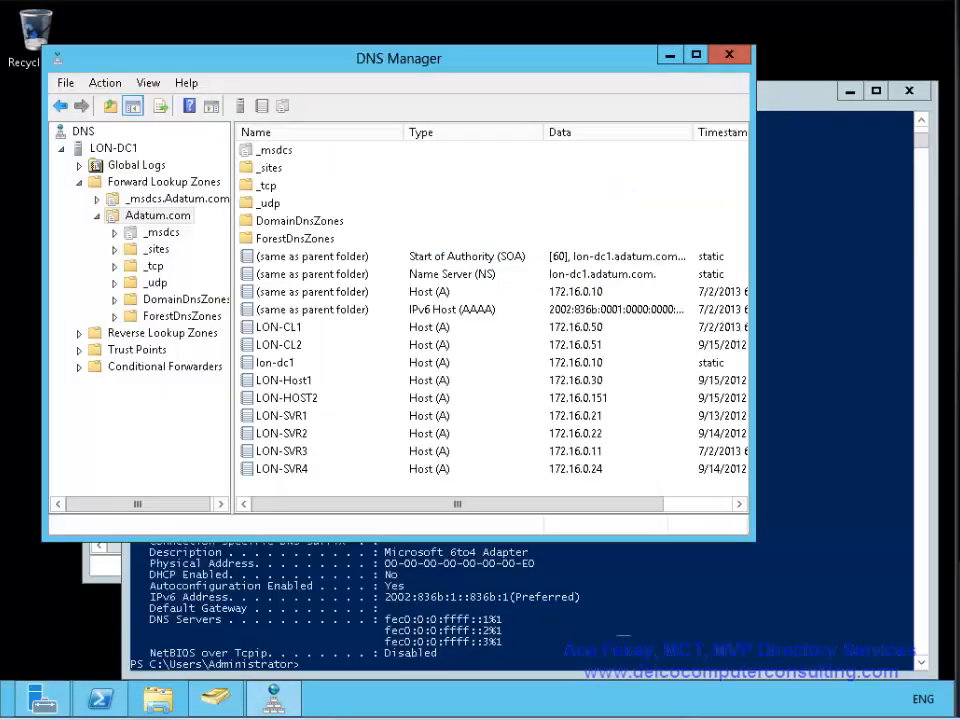
pyautogui.moveTo(953, 3)
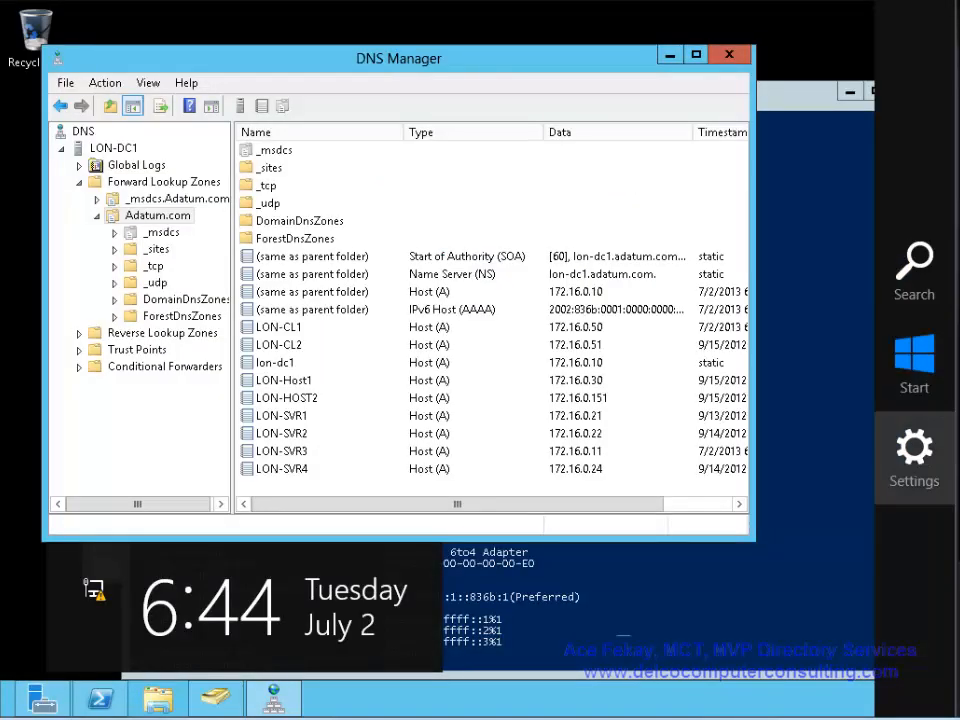
pyautogui.click(914, 455)
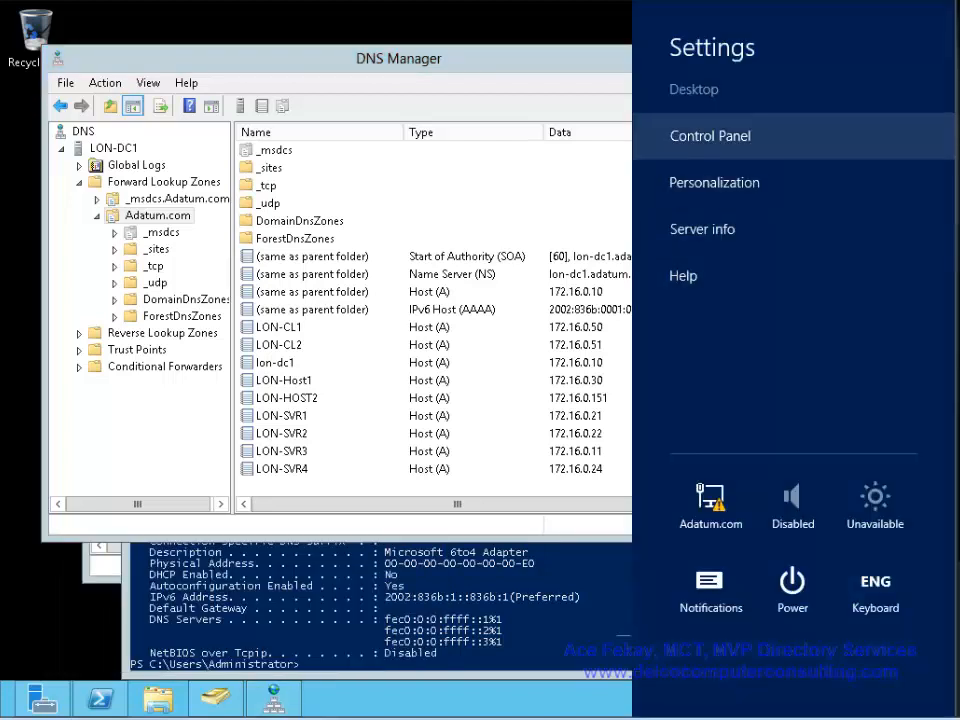
pyautogui.click(690, 135)
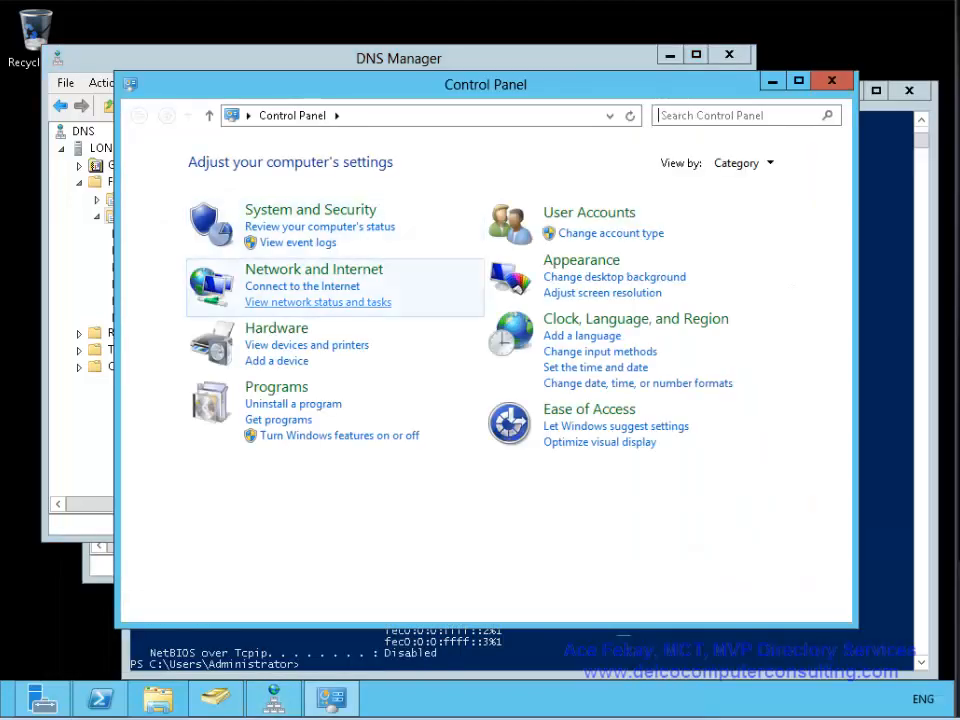
pyautogui.click(314, 269)
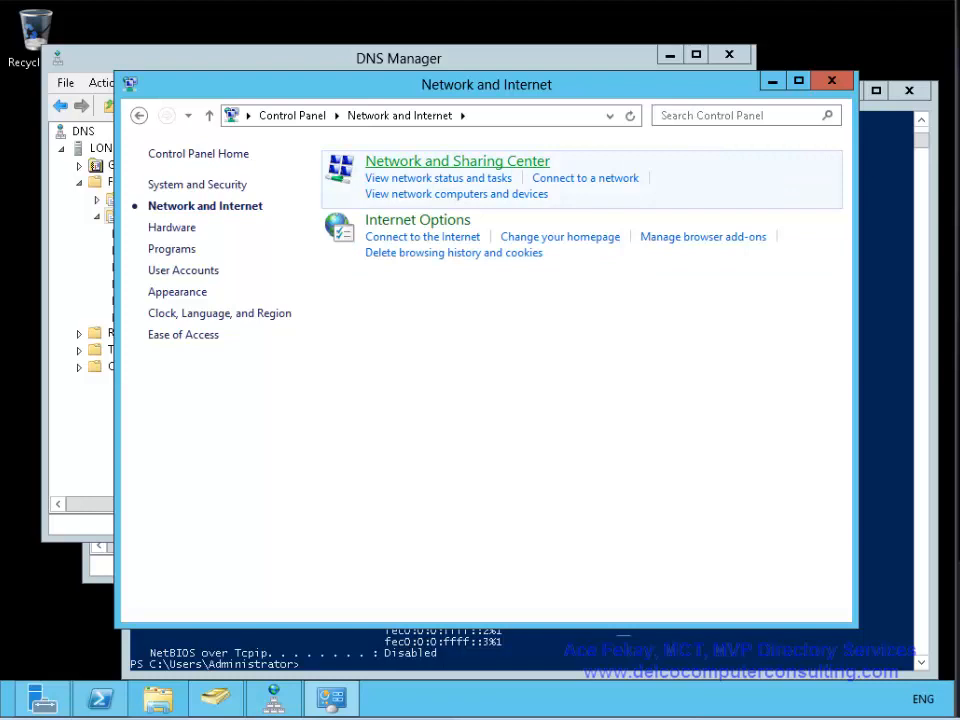
pyautogui.click(457, 161)
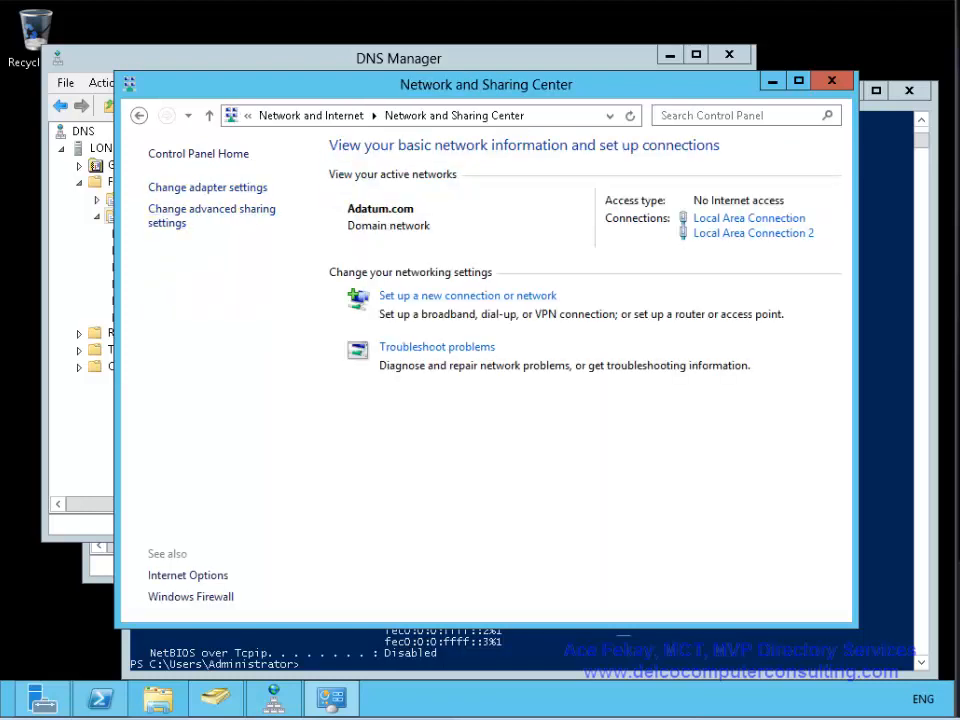
pyautogui.click(200, 186)
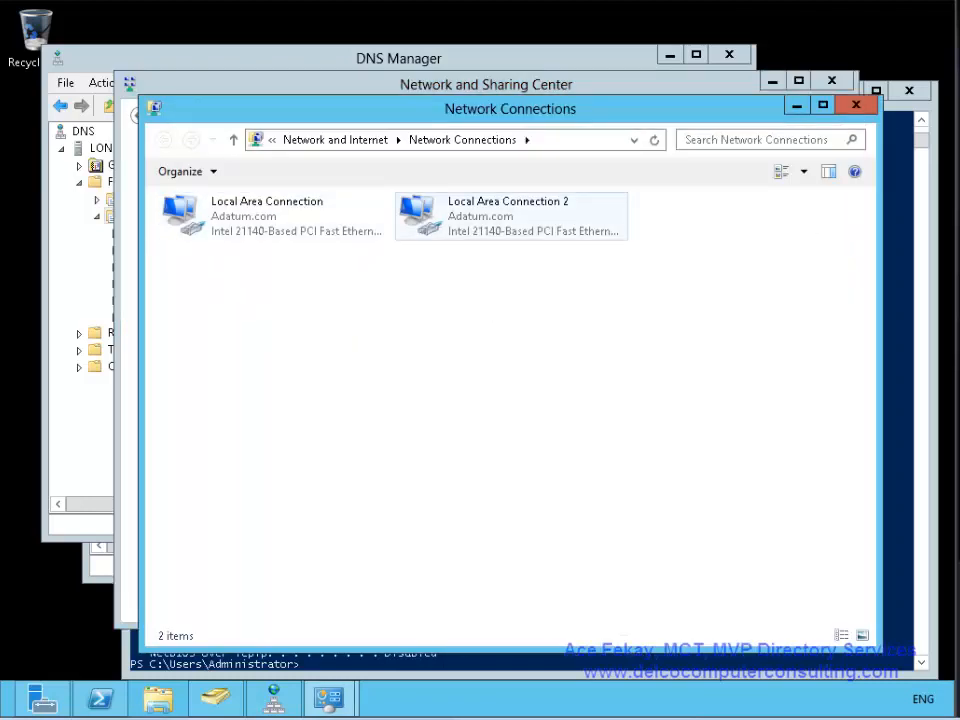
# - Review Local Area Connection's IPv4 settings (172.16.0.10, DNS 127.0.0.1) and close without changes
pyautogui.click(274, 216)
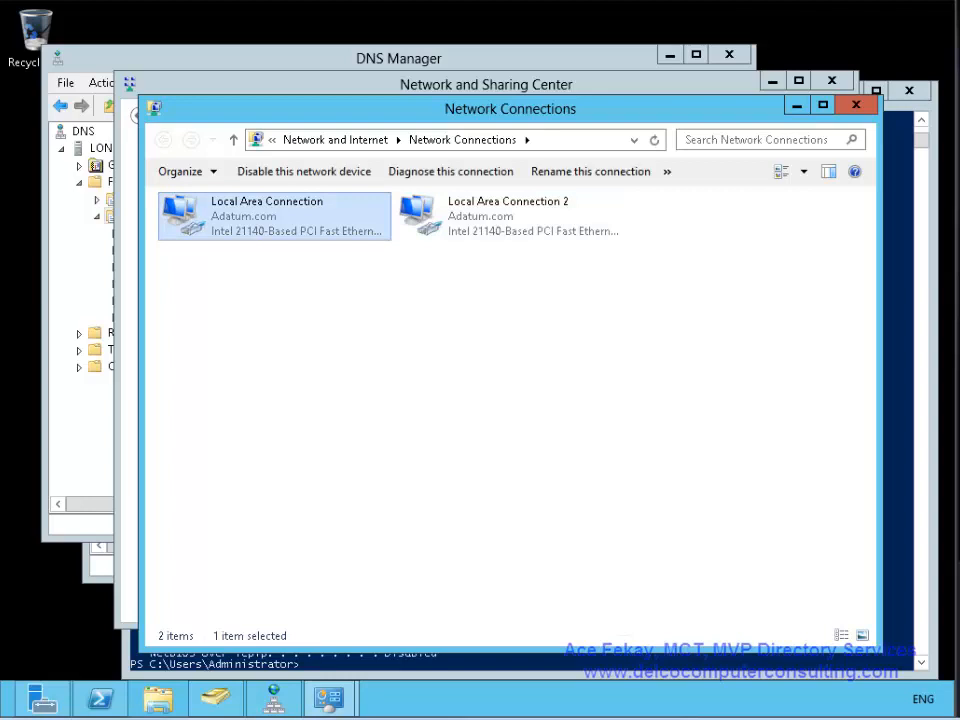
pyautogui.doubleClick(274, 216)
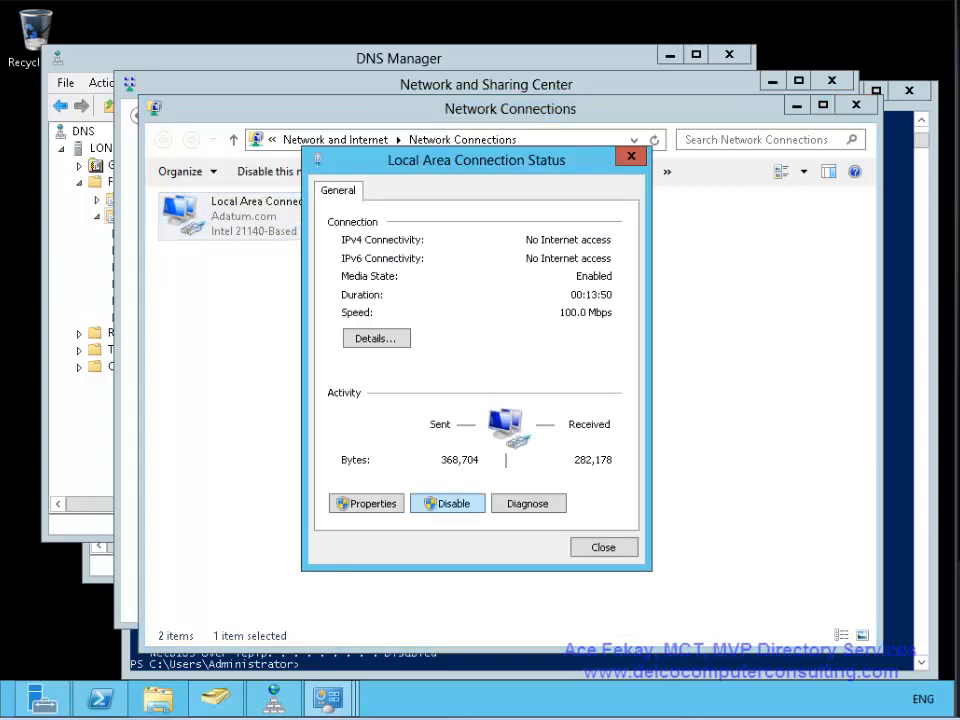
pyautogui.click(367, 503)
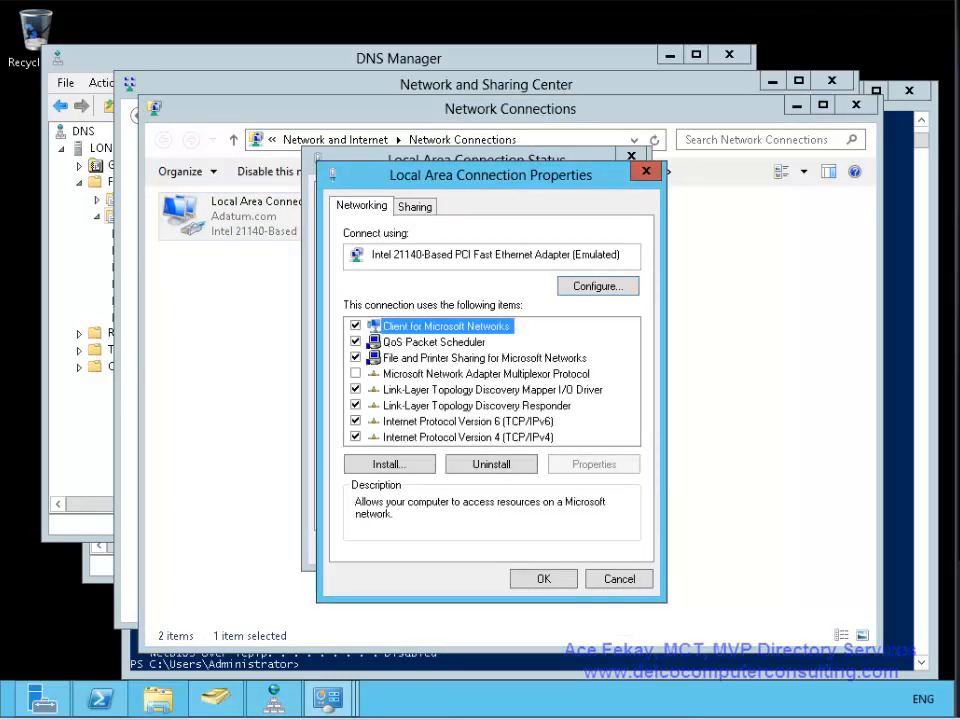
pyautogui.doubleClick(468, 437)
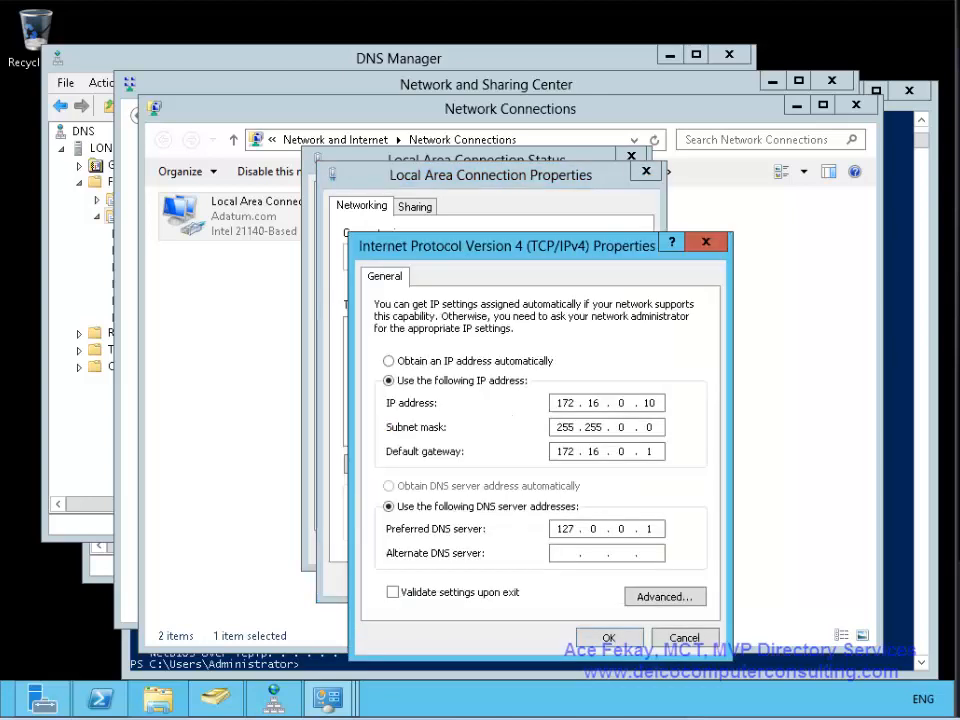
pyautogui.click(685, 638)
pyautogui.click(619, 578)
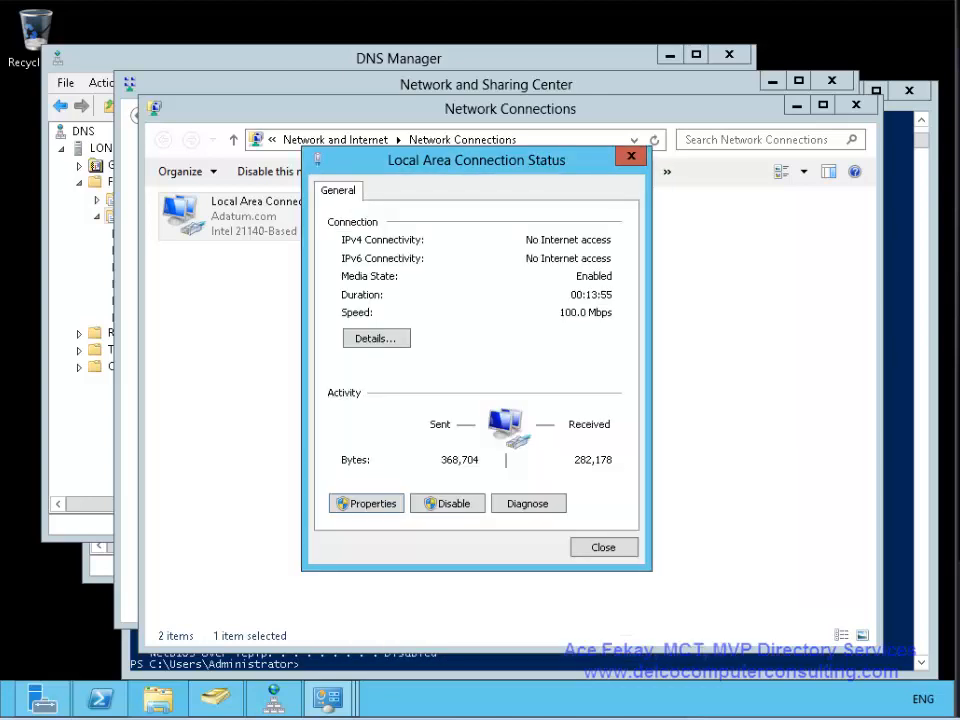
pyautogui.click(602, 546)
# - Disable Local Area Connection 2 and bring PowerShell forward
pyautogui.click(490, 210)
pyautogui.rightClick(494, 208)
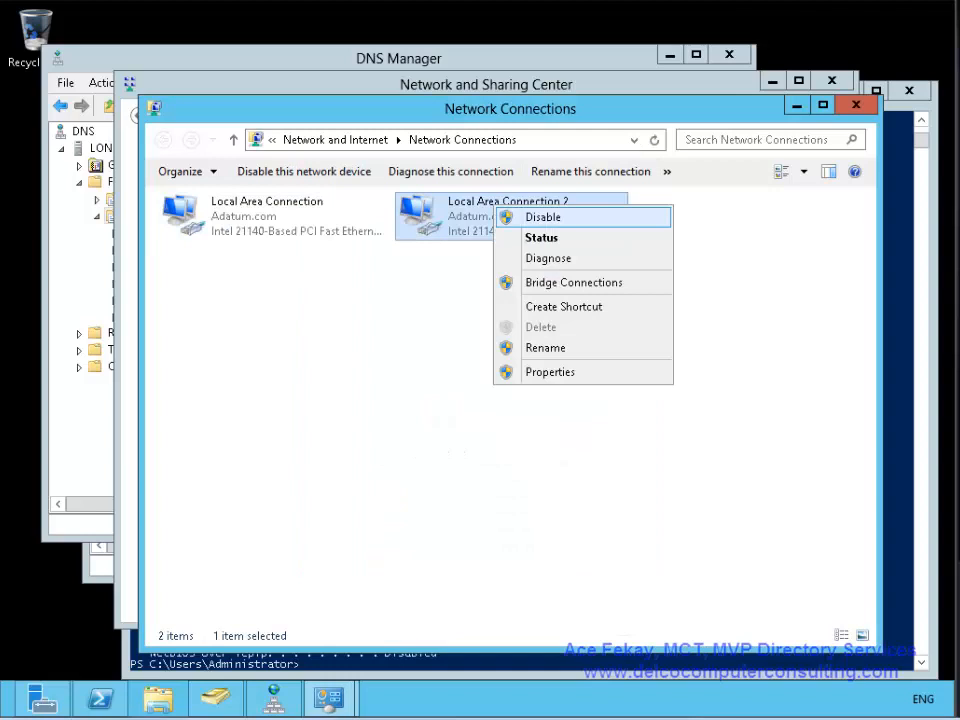
pyautogui.click(543, 217)
pyautogui.click(100, 698)
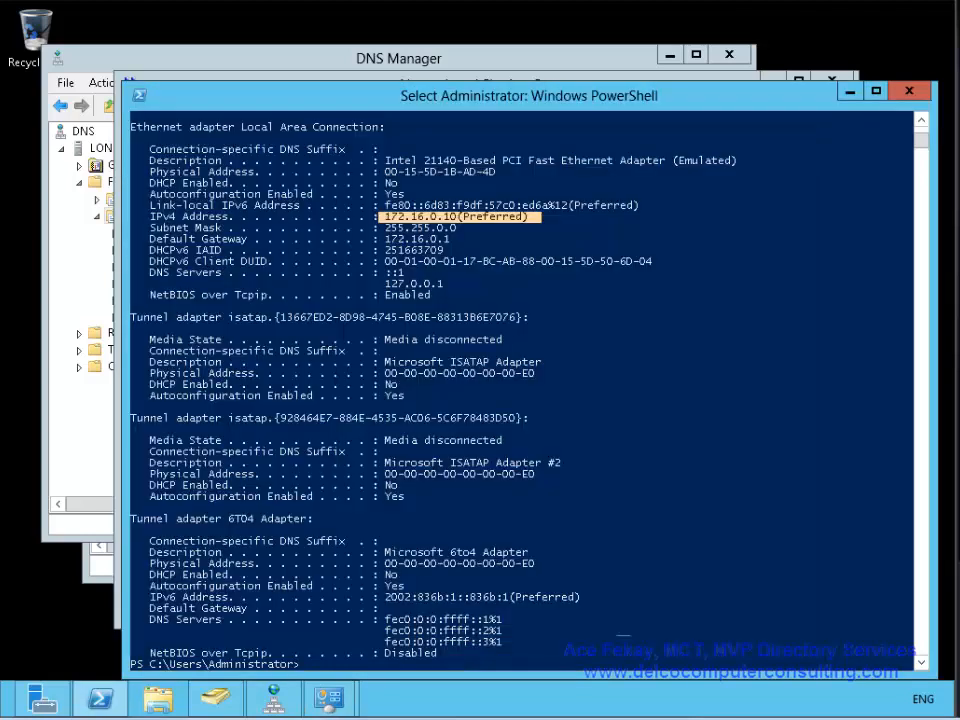
# - Run ipconfig /registerdns, then net stop netlogon and net start netlogon
pyautogui.write('ipconfig')
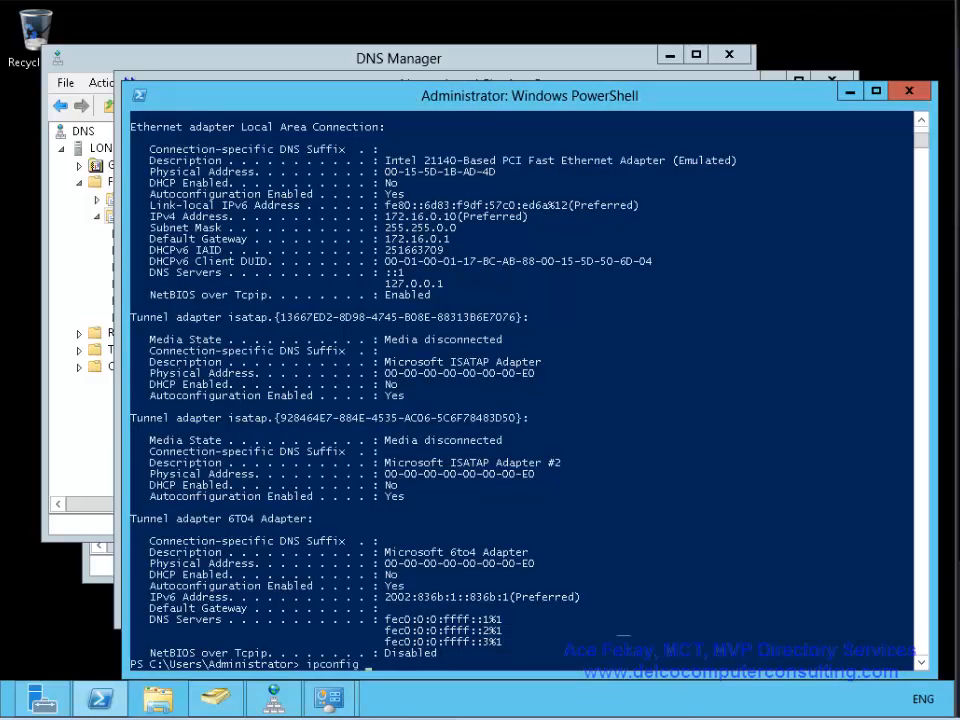
pyautogui.write(' /registerdns')
pyautogui.press('Return')
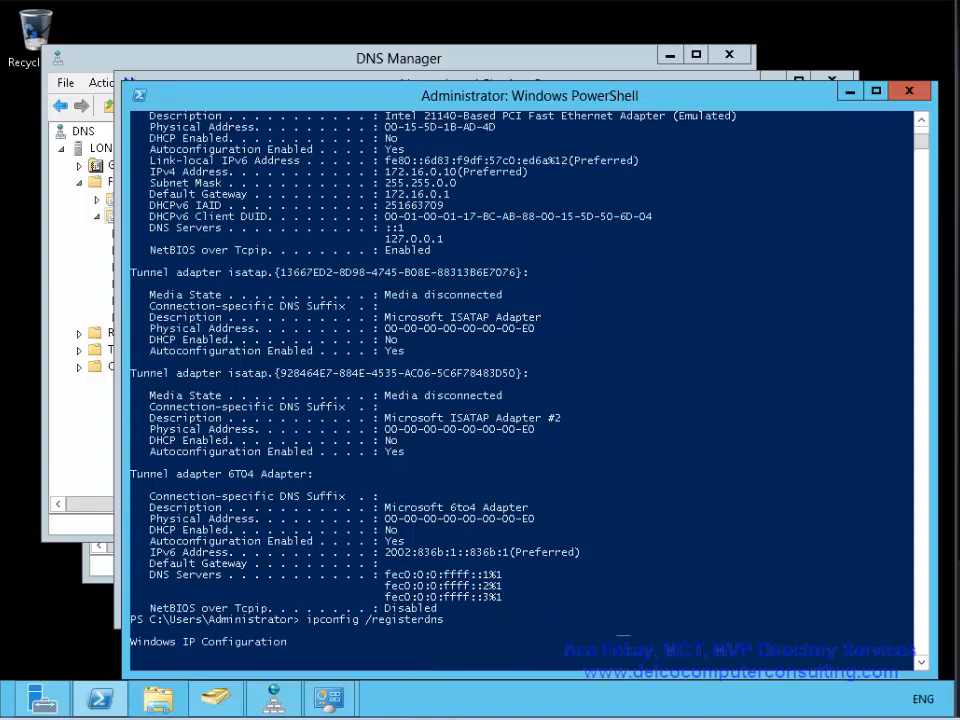
pyautogui.write('net stop netlogon')
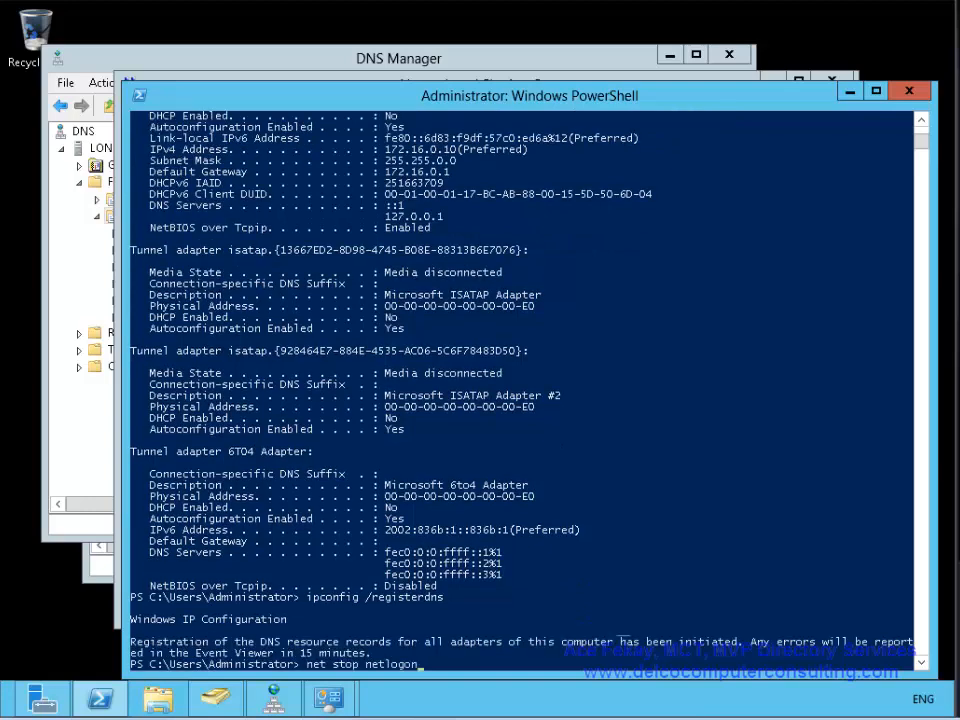
pyautogui.press('Return')
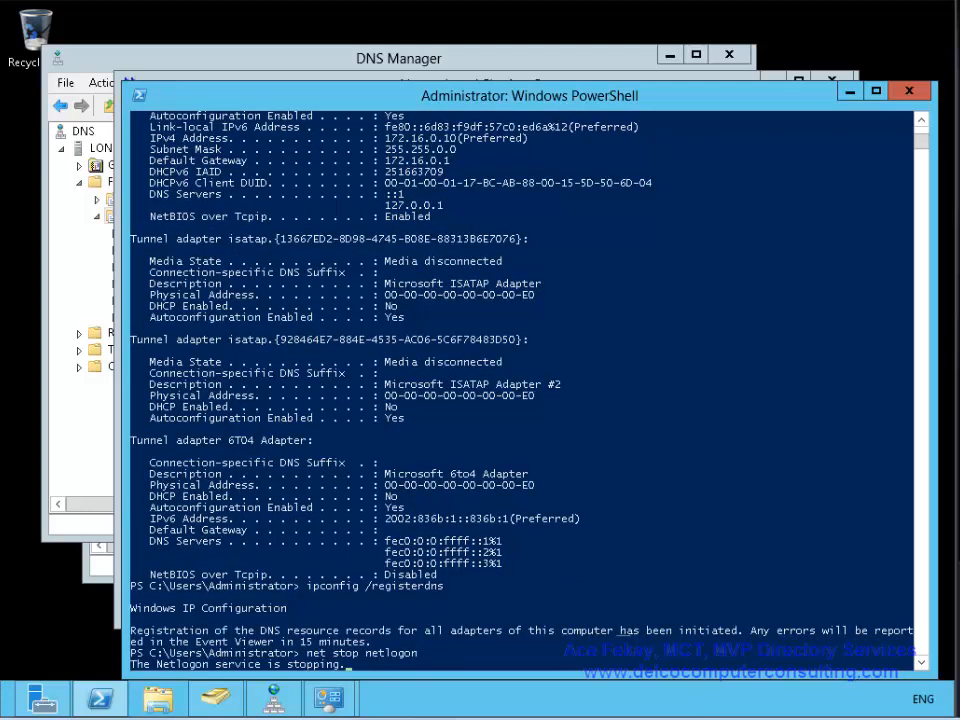
pyautogui.write('net start netlogon')
pyautogui.press('Return')
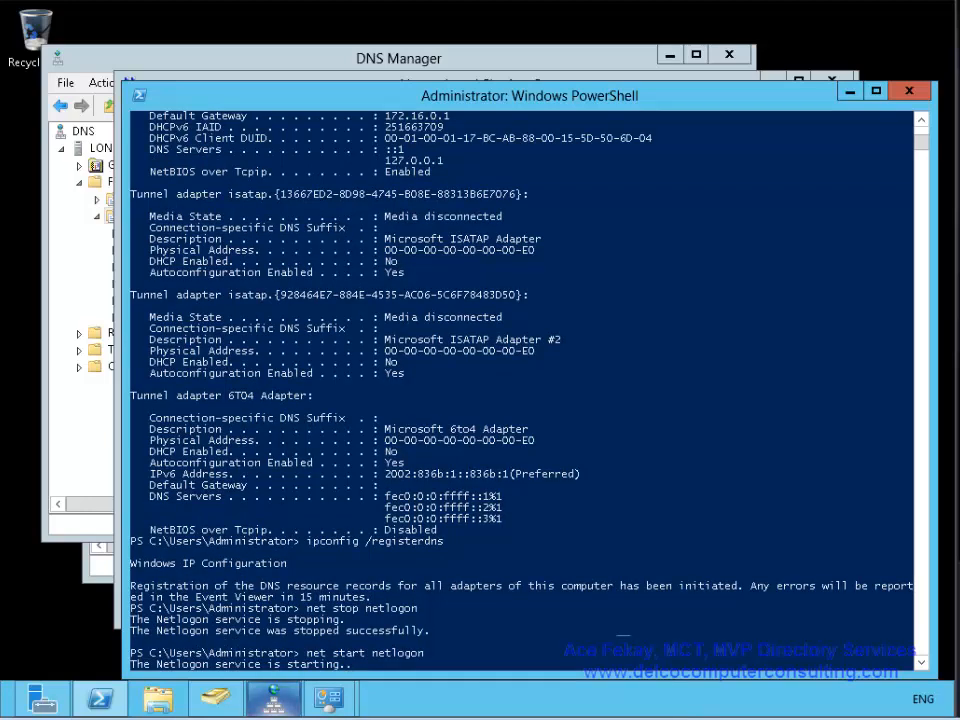
# - Move the PowerShell window up and to the left
pyautogui.moveTo(273, 700)
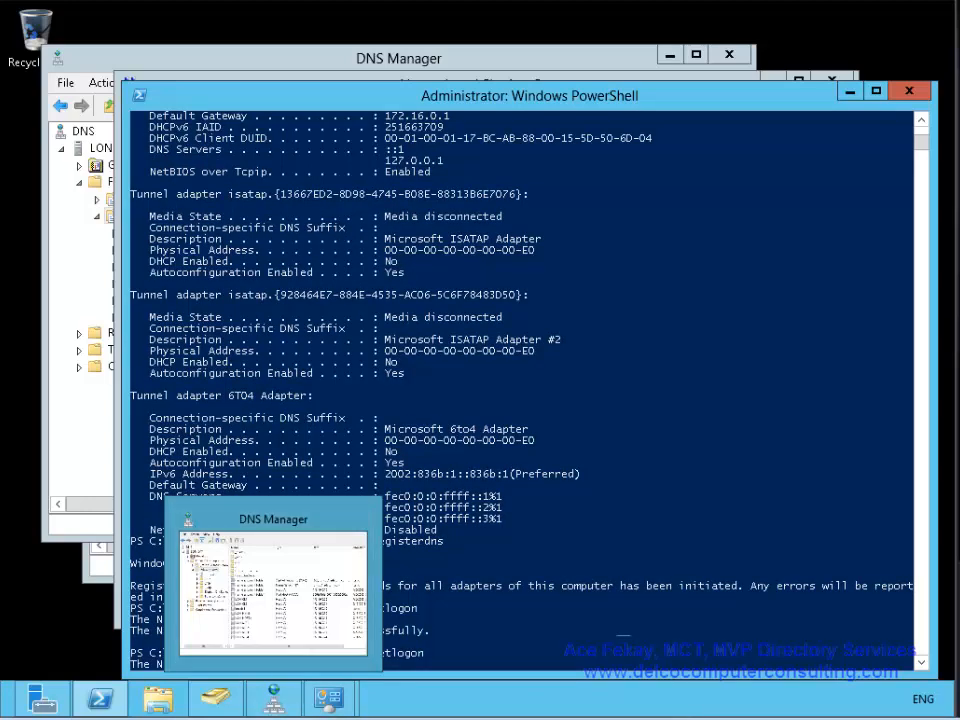
pyautogui.moveTo(541, 98); pyautogui.dragTo(495, 27)
pyautogui.click(440, 537)
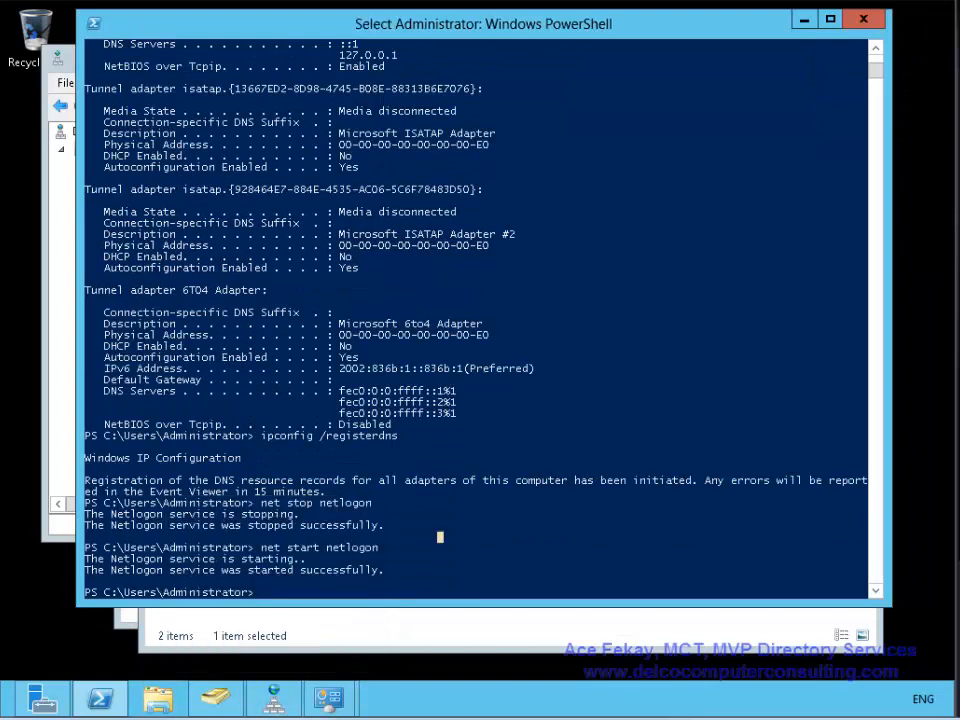
# - Refresh Adatum.com with F5, check its host records, view the _msdcs gc folder, then minimize DNS Manager
pyautogui.click(273, 700)
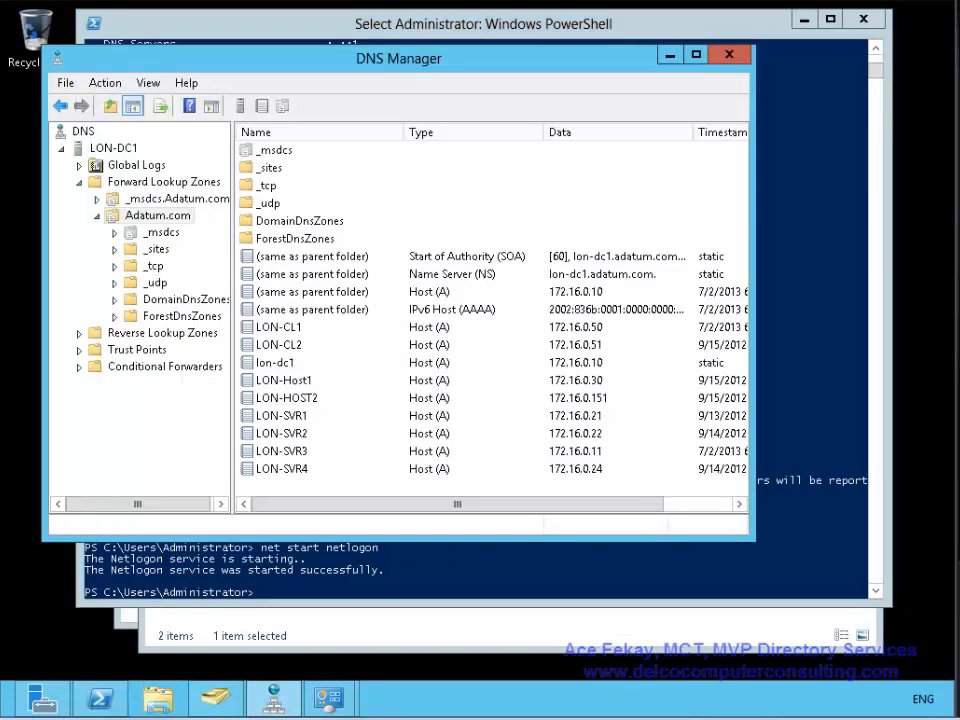
pyautogui.click(157, 216)
pyautogui.press('F5')
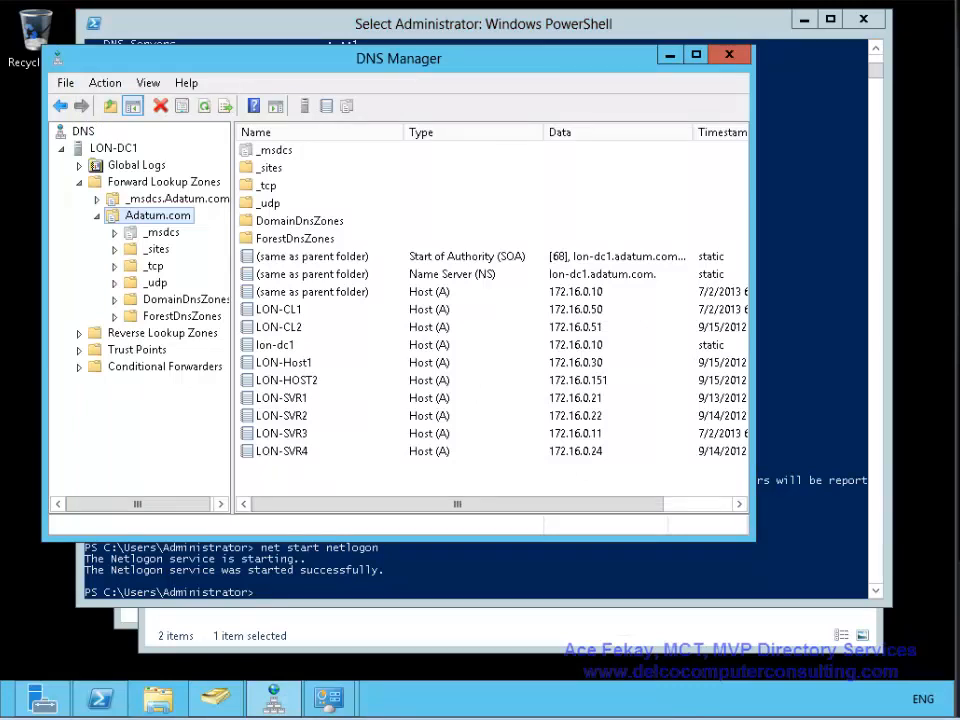
pyautogui.click(312, 274)
pyautogui.click(312, 292)
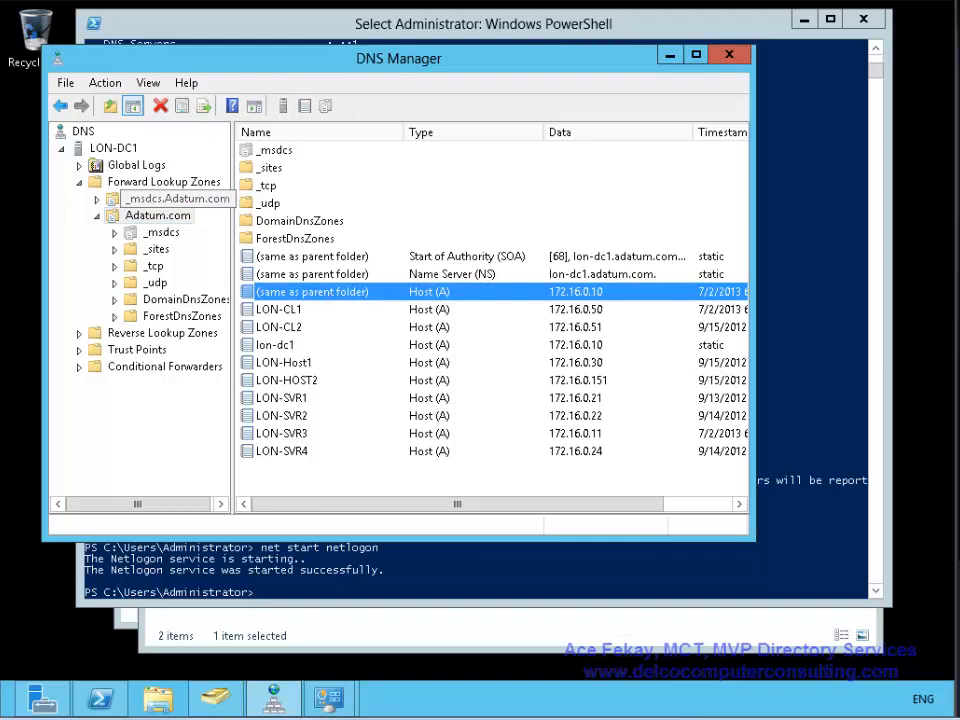
pyautogui.doubleClick(172, 199)
pyautogui.click(149, 249)
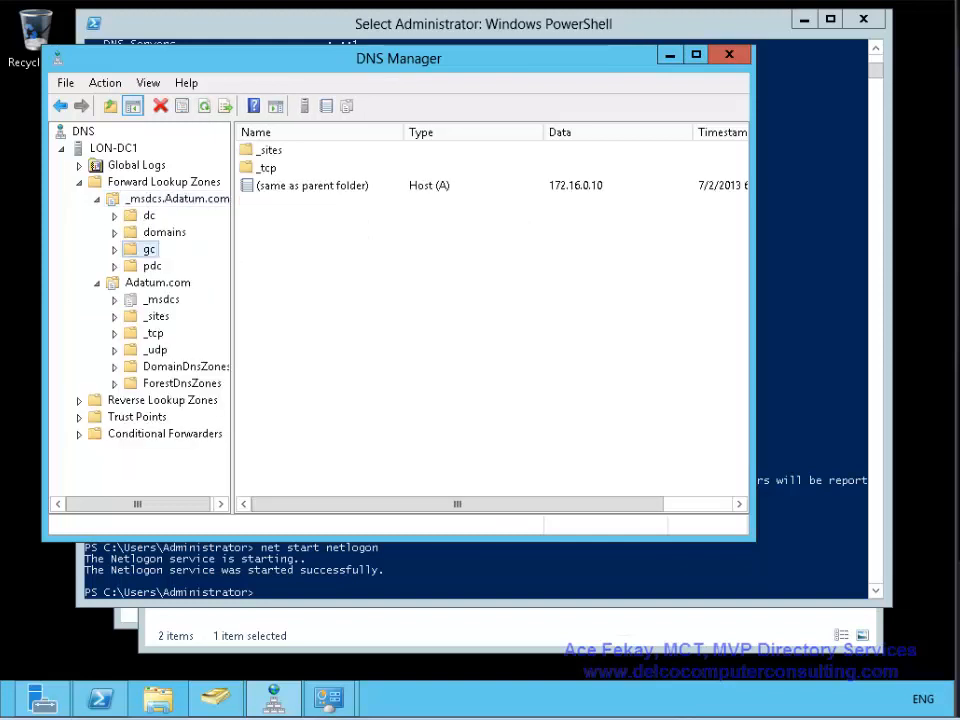
pyautogui.click(670, 55)
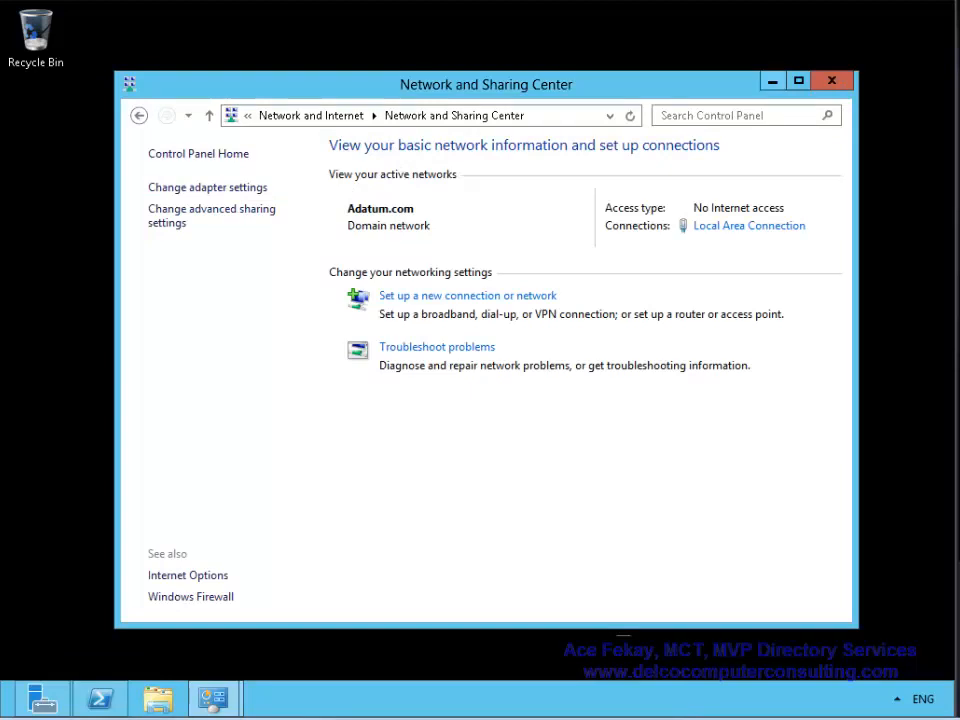
# - Close Network and Sharing Center after confirming Adatum.com is the only active domain network
pyautogui.click(832, 80)
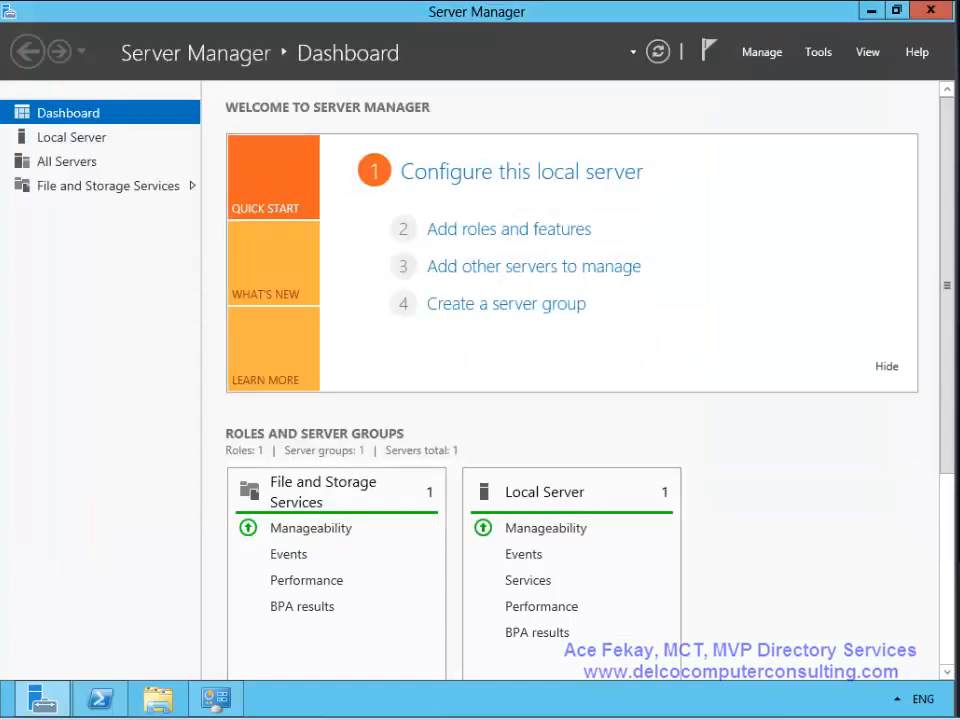
# - Start a role-based Add Roles and Features install on LON-SVR3 and select Active Directory Domain Services
pyautogui.click(761, 52)
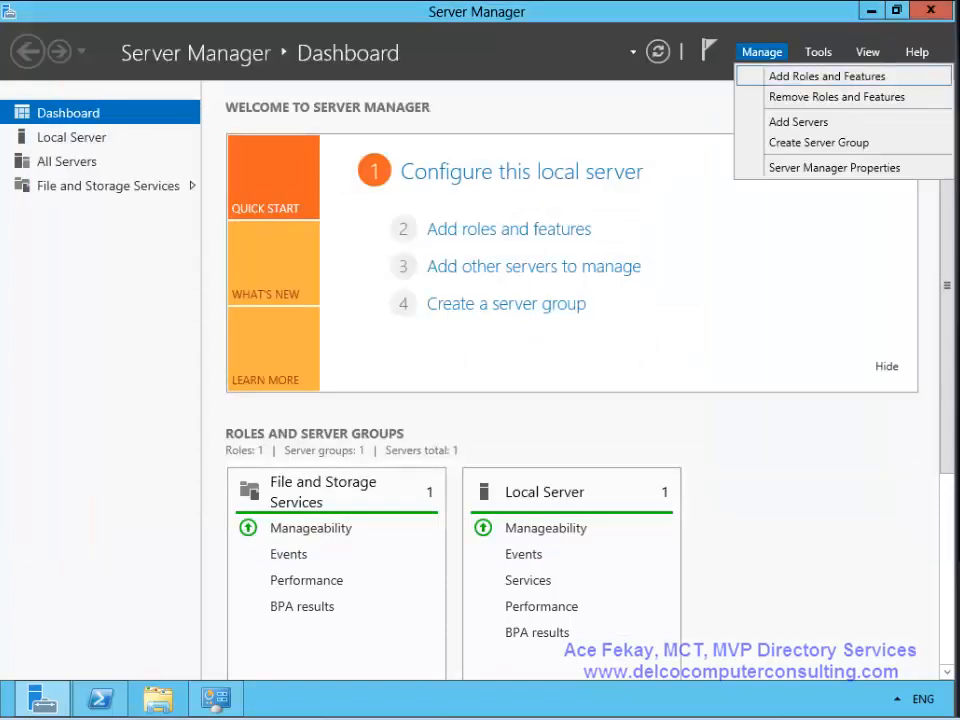
pyautogui.click(827, 76)
pyautogui.click(628, 624)
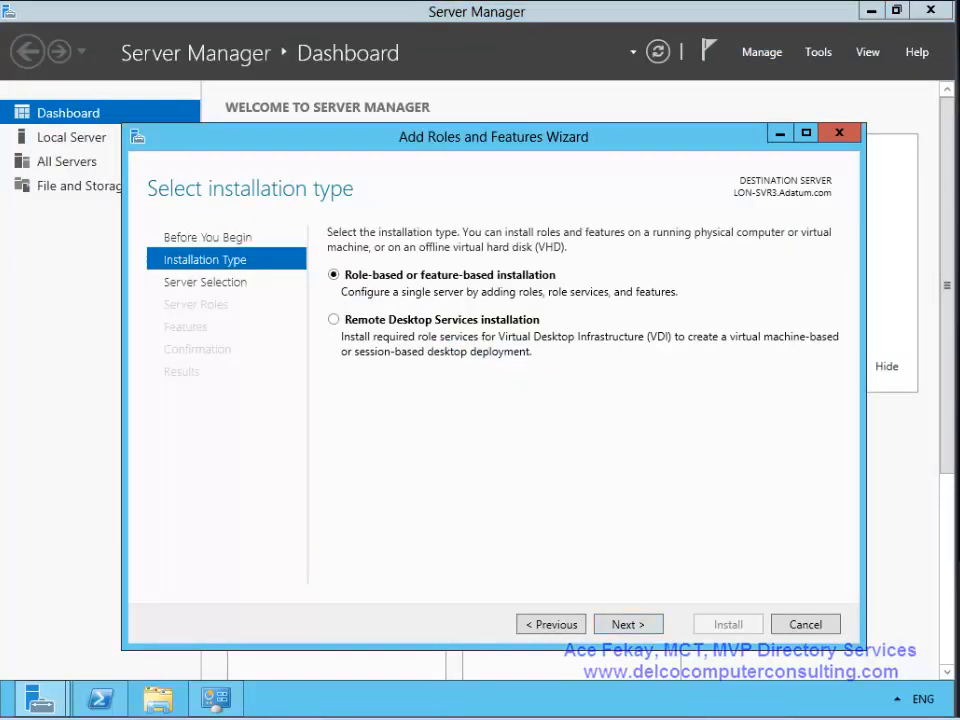
pyautogui.click(628, 624)
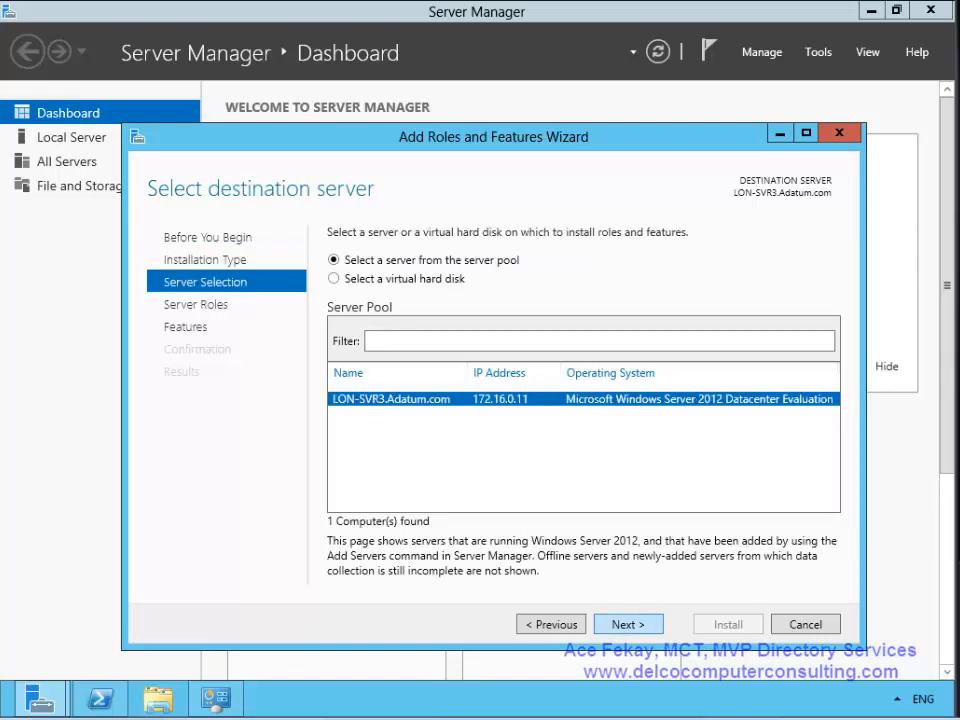
pyautogui.click(628, 624)
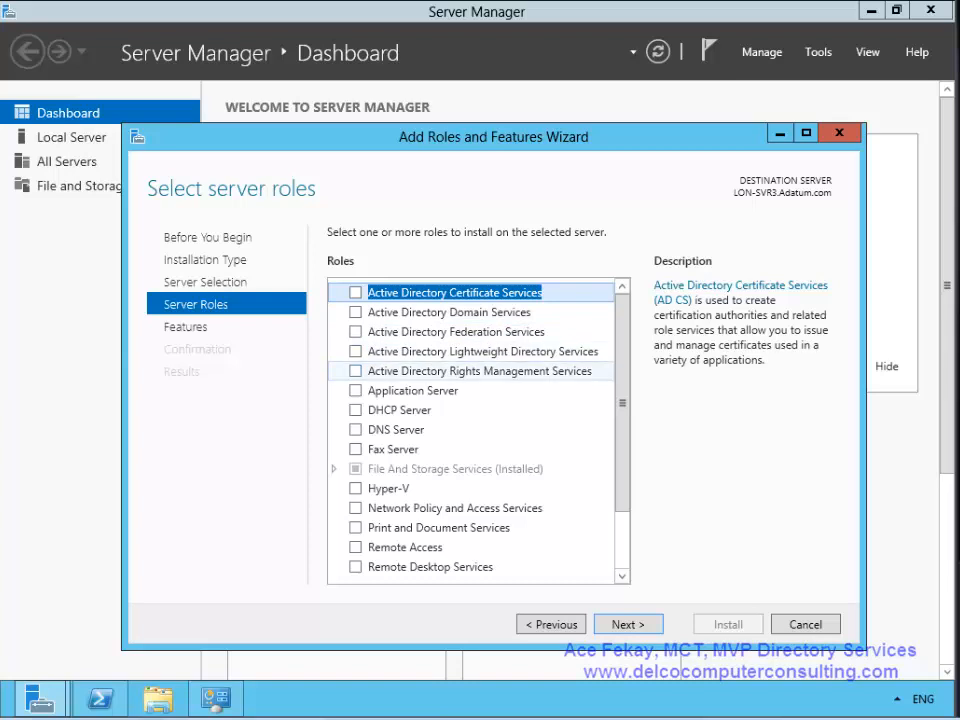
pyautogui.click(355, 312)
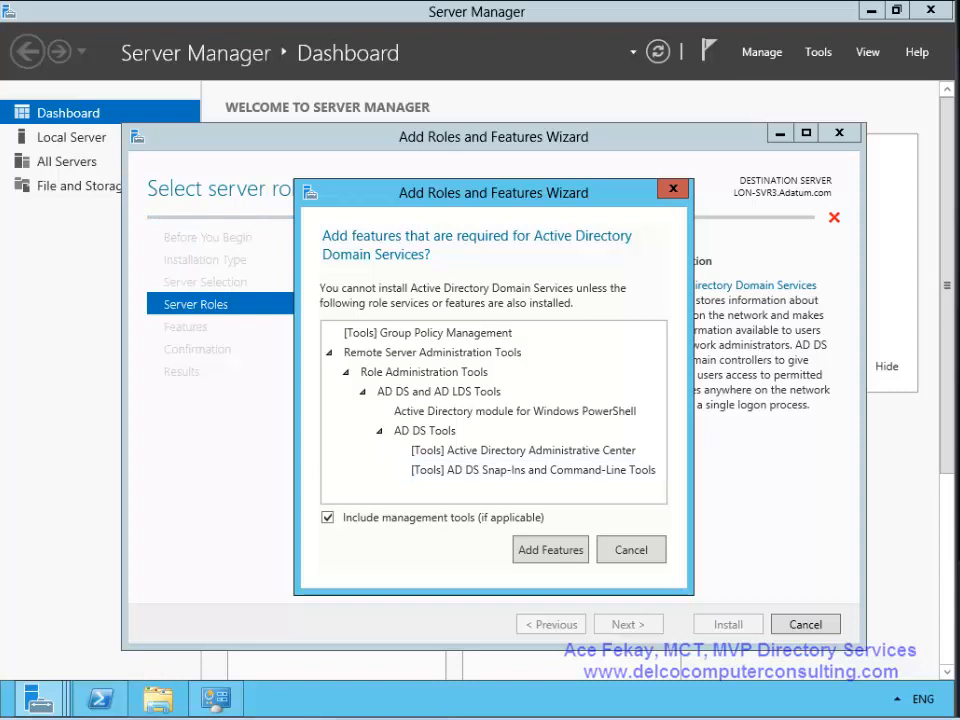
# - Add AD DS and DNS Server with their required features, then install them on LON-SVR3.Adatum.com
pyautogui.click(550, 550)
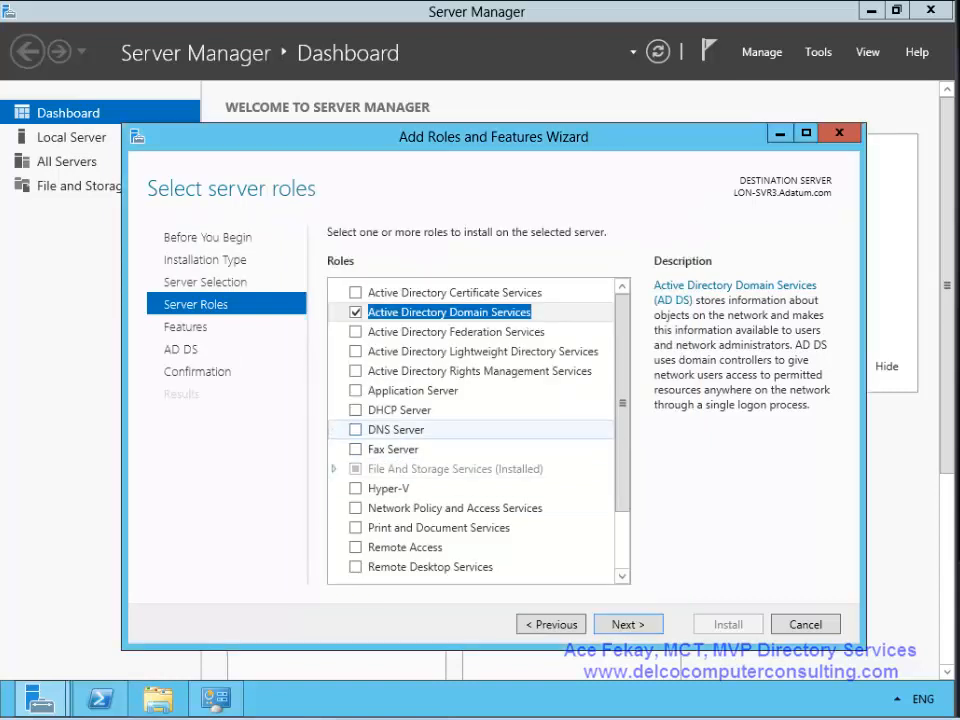
pyautogui.click(355, 429)
pyautogui.click(551, 540)
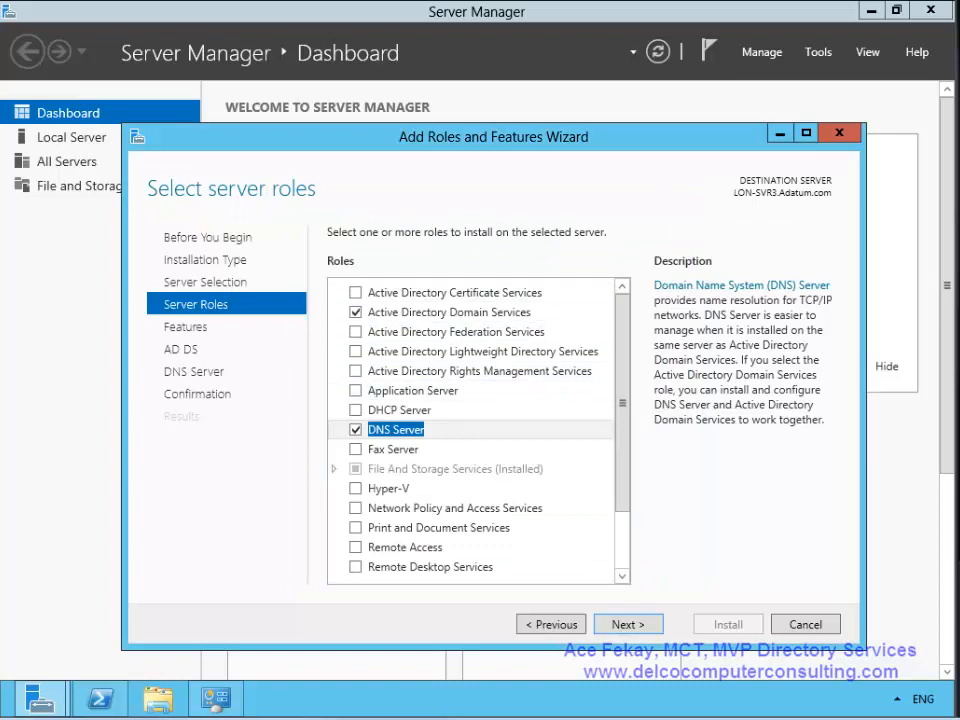
pyautogui.click(628, 624)
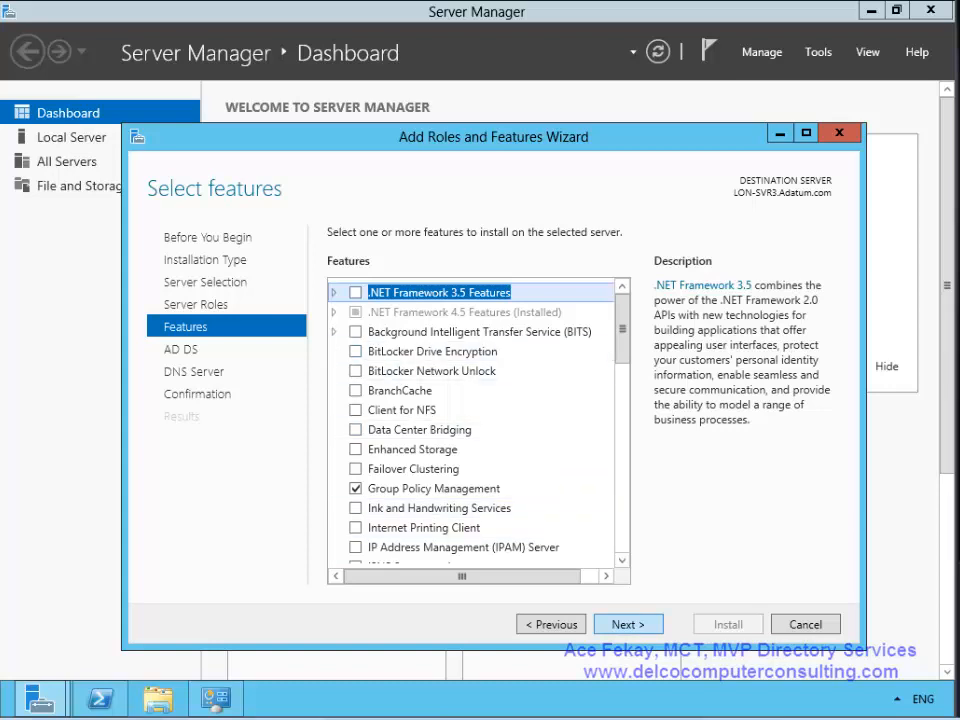
pyautogui.click(628, 624)
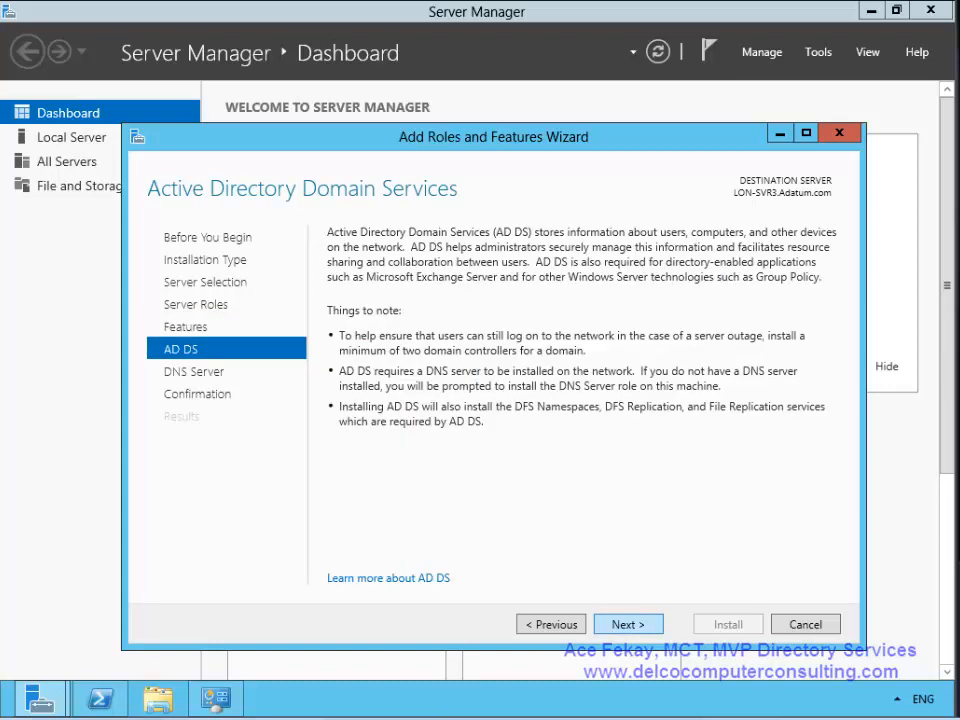
pyautogui.click(628, 624)
pyautogui.click(628, 624)
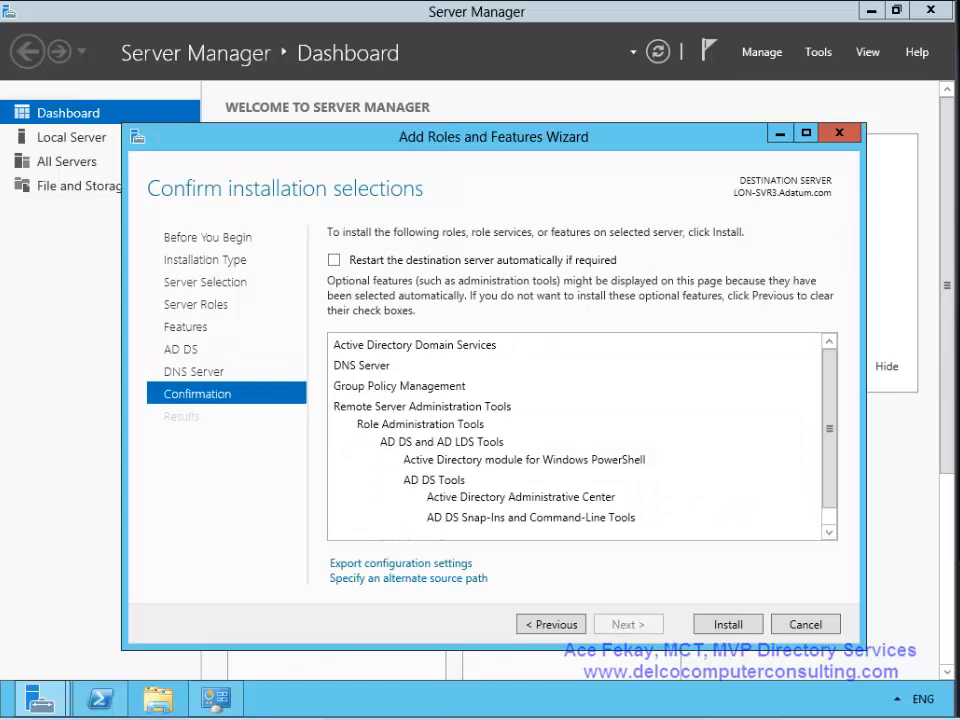
pyautogui.click(728, 624)
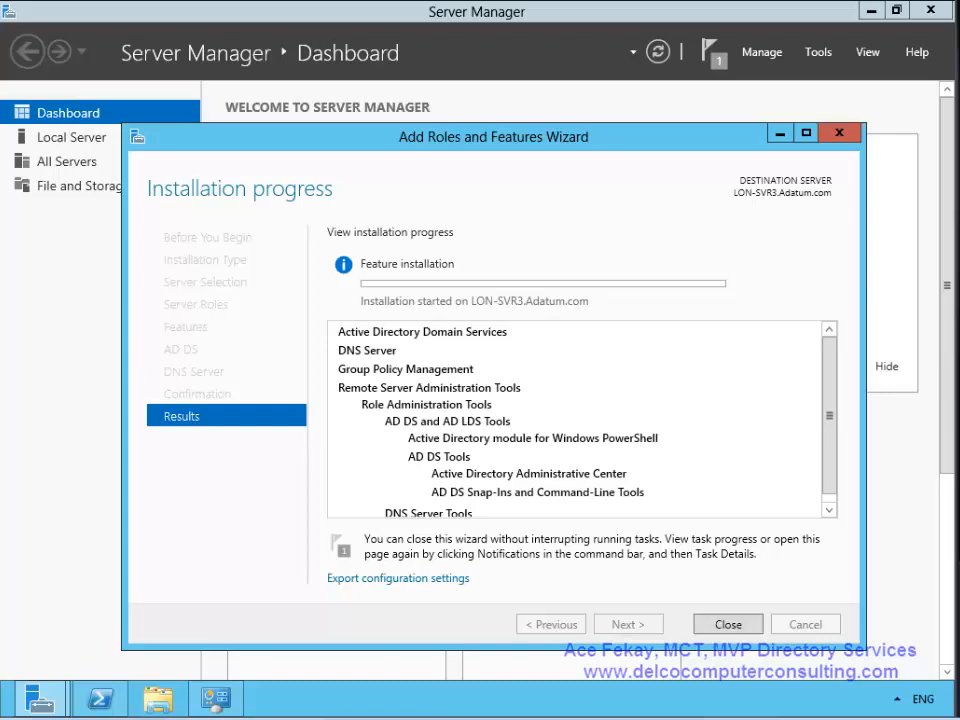
# - Close the Add Roles and Features Wizard, letting the installation continue in the background
pyautogui.click(728, 624)
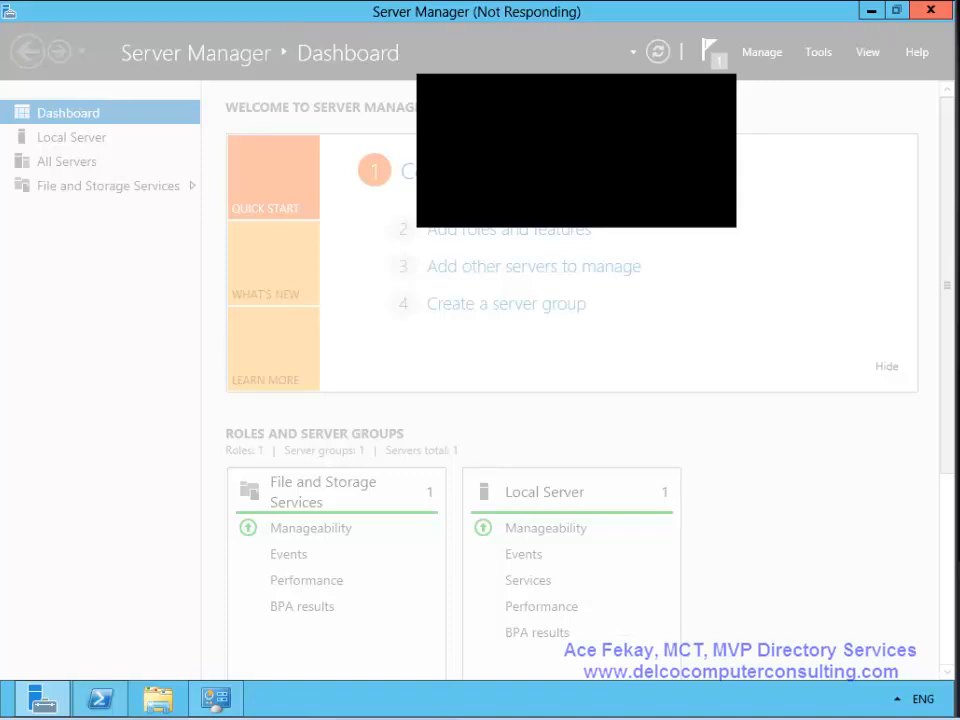
# - Dismiss the not-responding prompt and close the frozen Server Manager window
pyautogui.moveTo(2, 717)
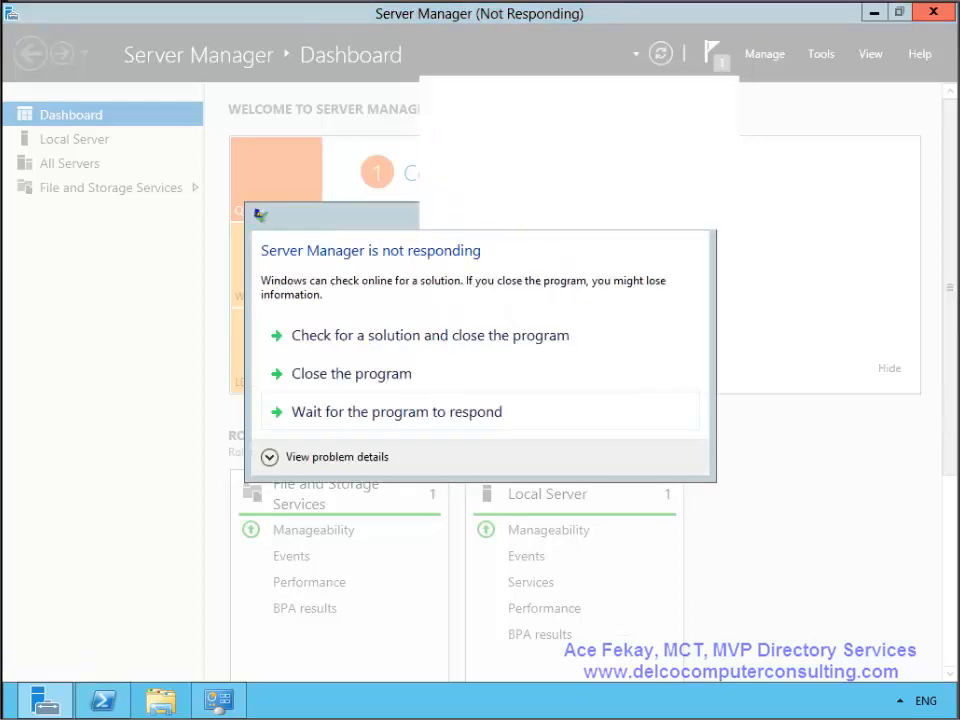
pyautogui.click(352, 374)
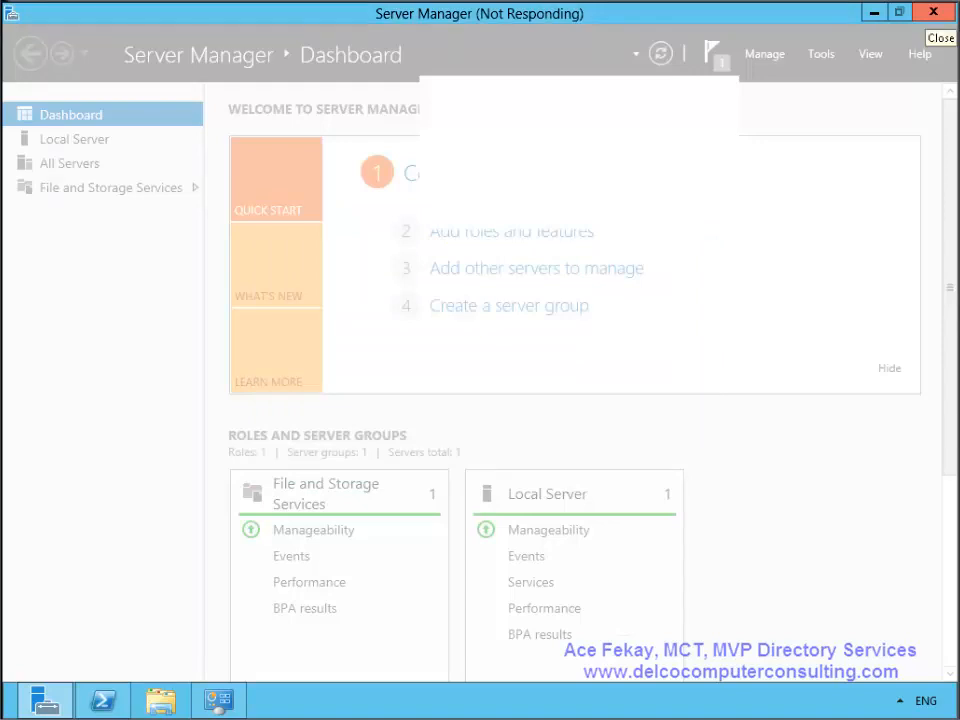
pyautogui.click(933, 12)
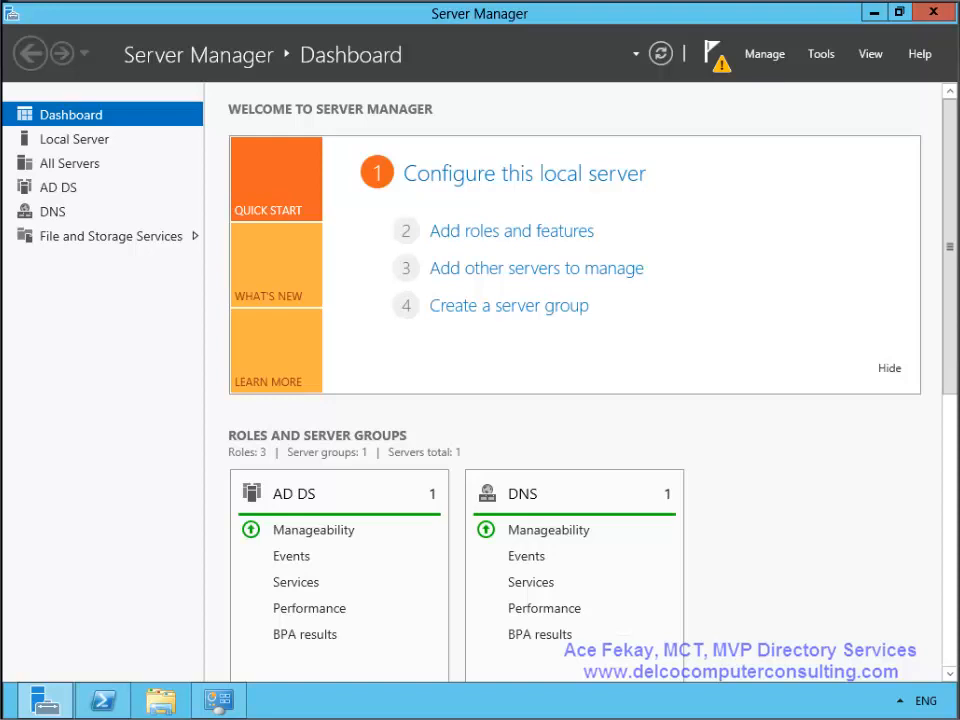
# - From the notification flag, promote LON-SVR3 as an additional domain controller in existing domain Adatum.com
pyautogui.click(713, 52)
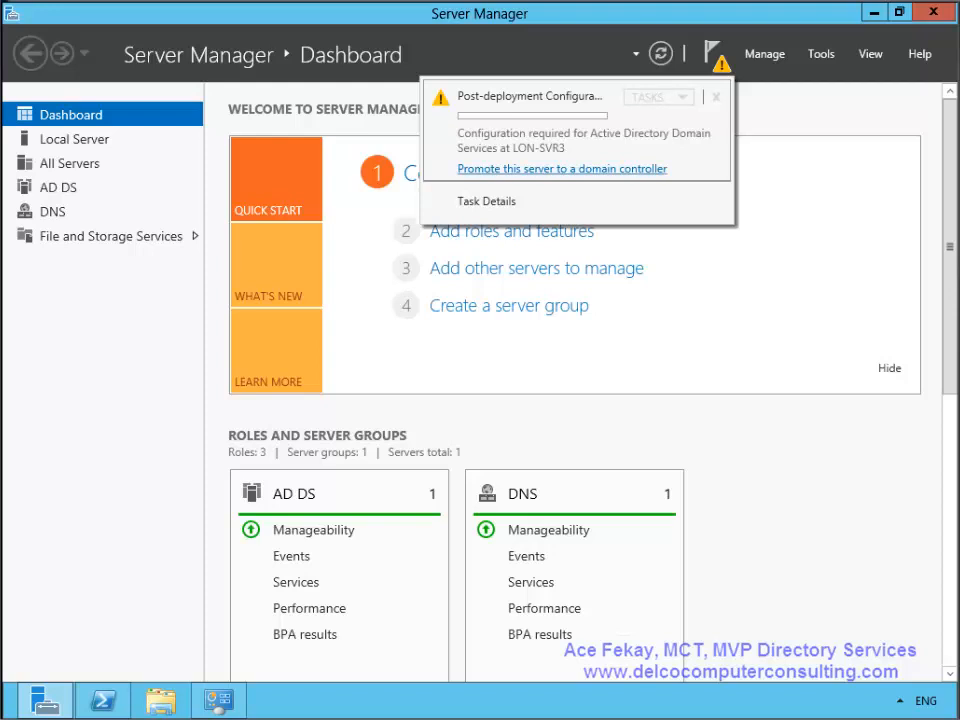
pyautogui.click(562, 169)
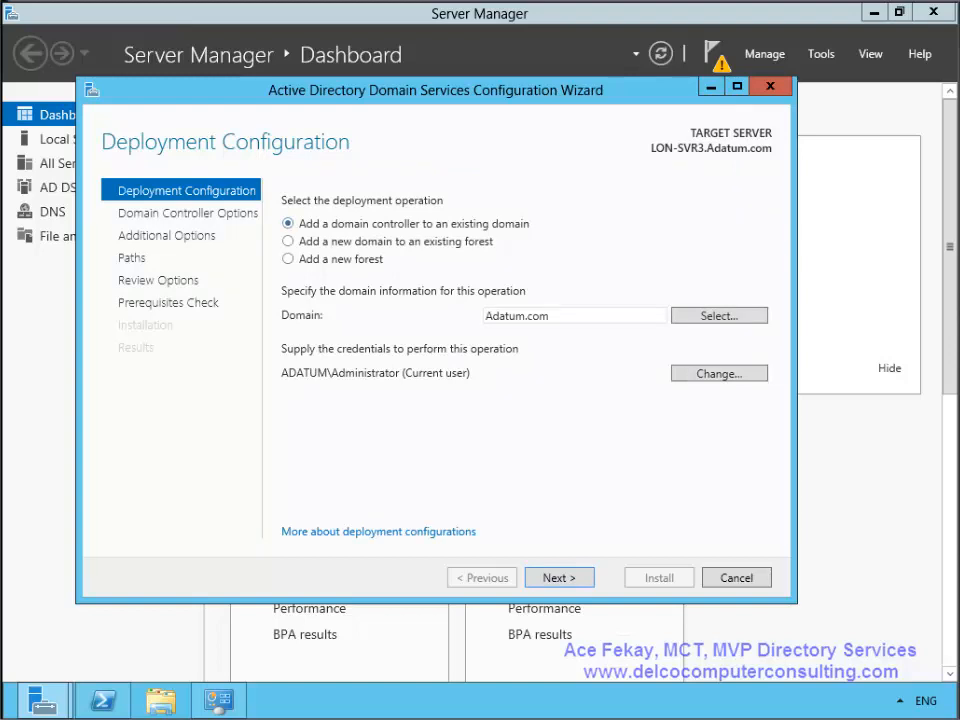
pyautogui.press('Tab')
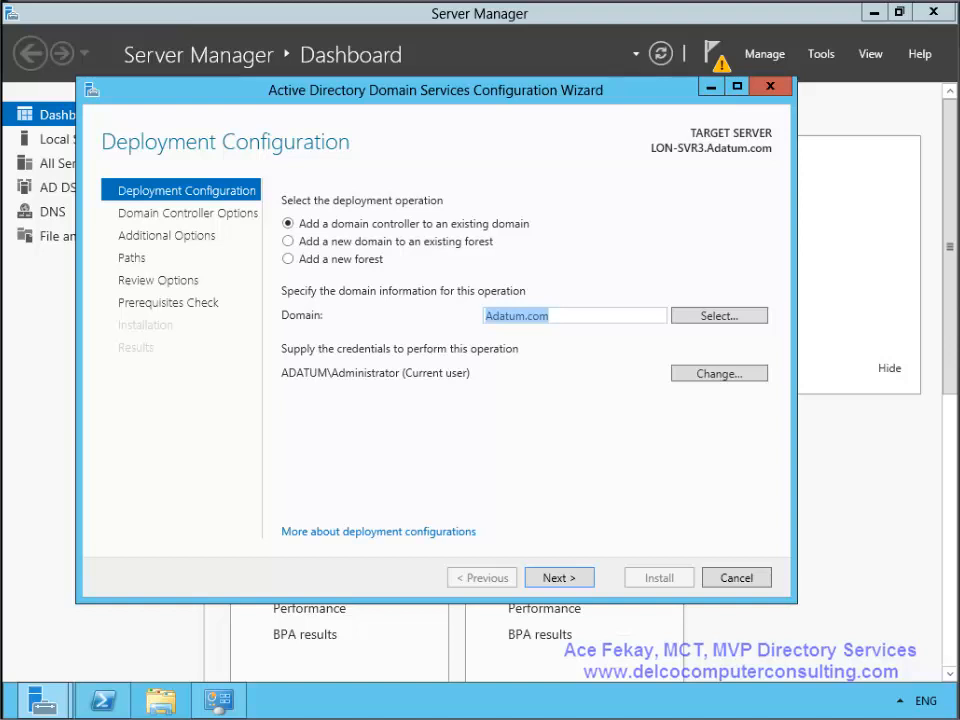
pyautogui.click(575, 316)
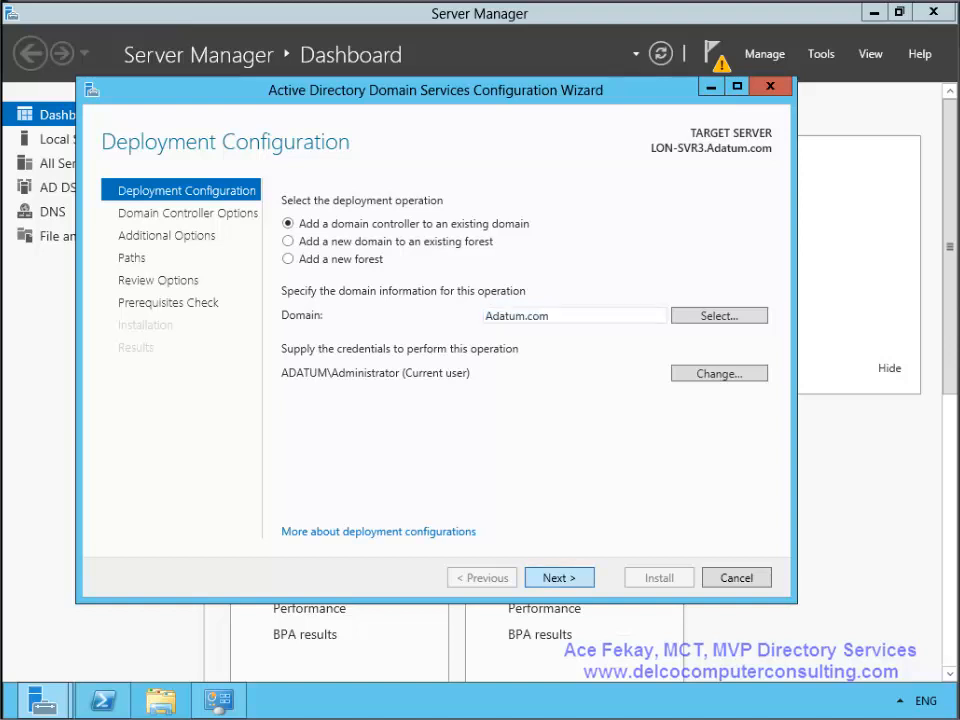
pyautogui.press('Return')
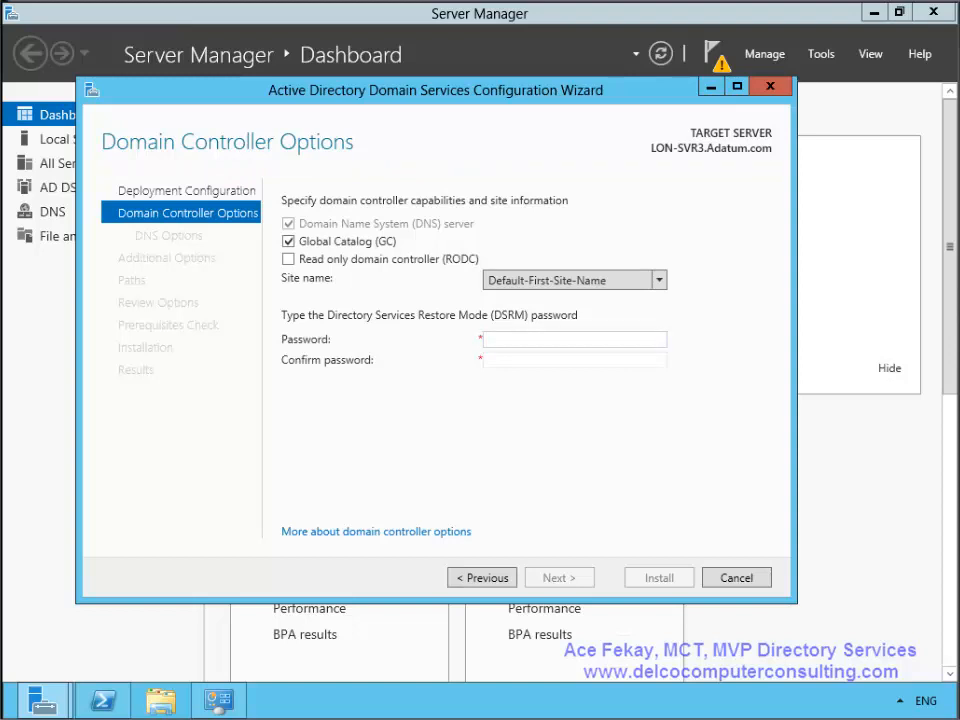
# - Enter and confirm the DSRM password, then accept the domain controller options
pyautogui.write('Pa$$w0rd')
pyautogui.press('Tab')
pyautogui.write('Pa$$w0rd')
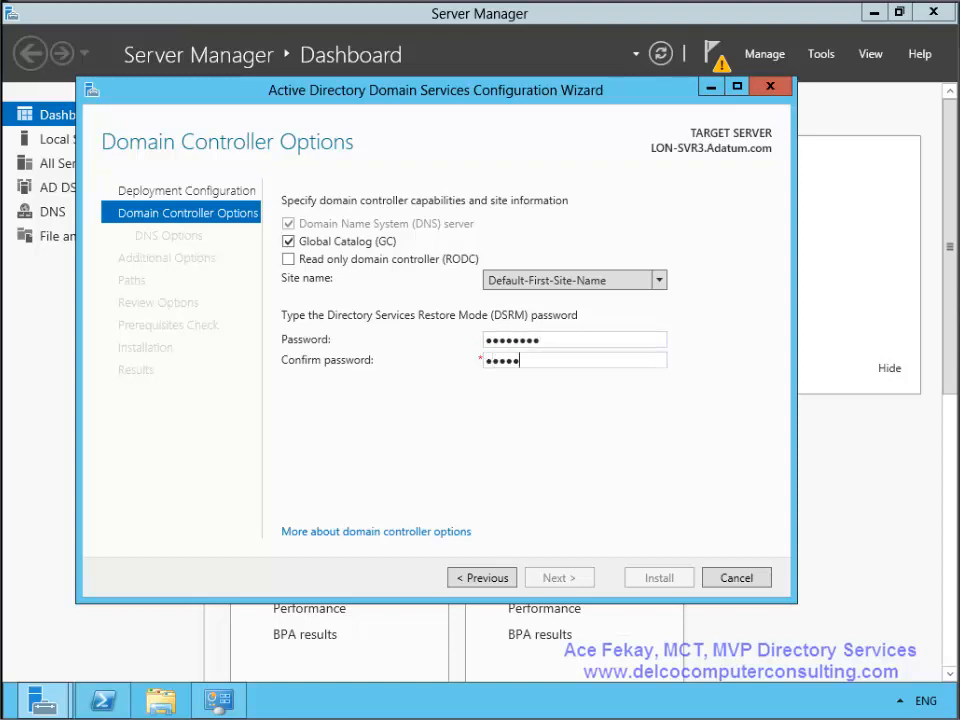
pyautogui.press('Return')
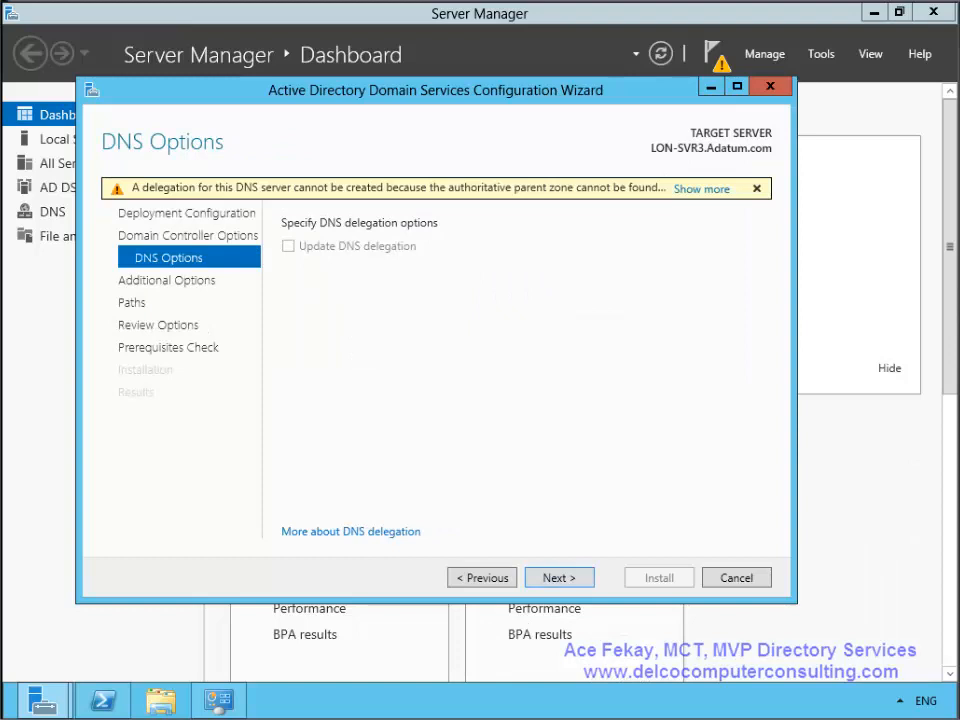
# - Skip the DNS delegation options and leave replication set to Any domain controller
pyautogui.press('Return')
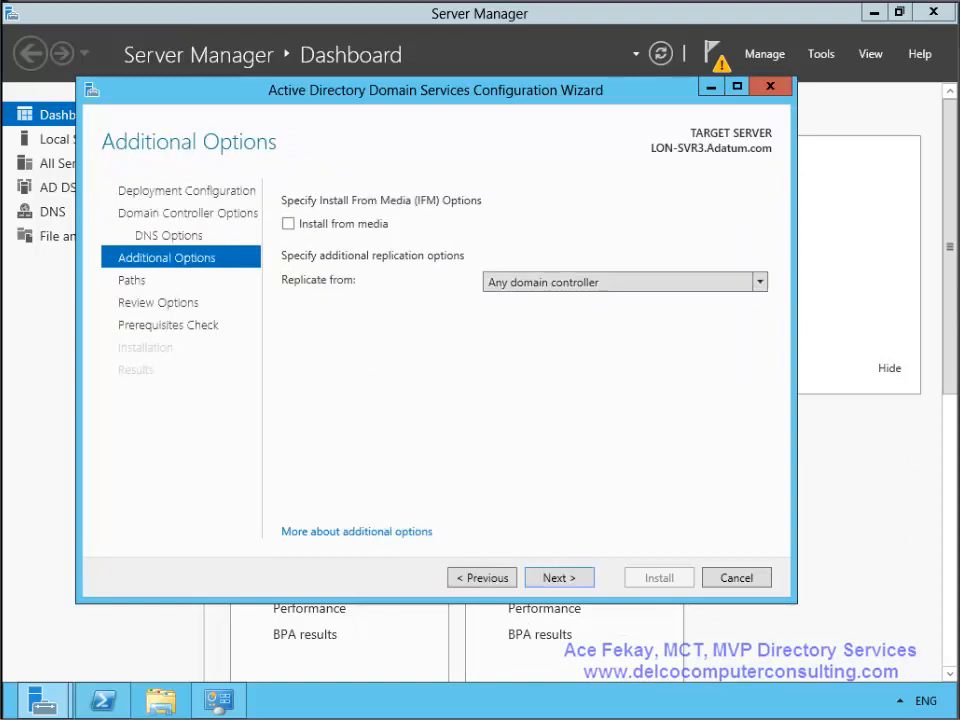
pyautogui.click(760, 282)
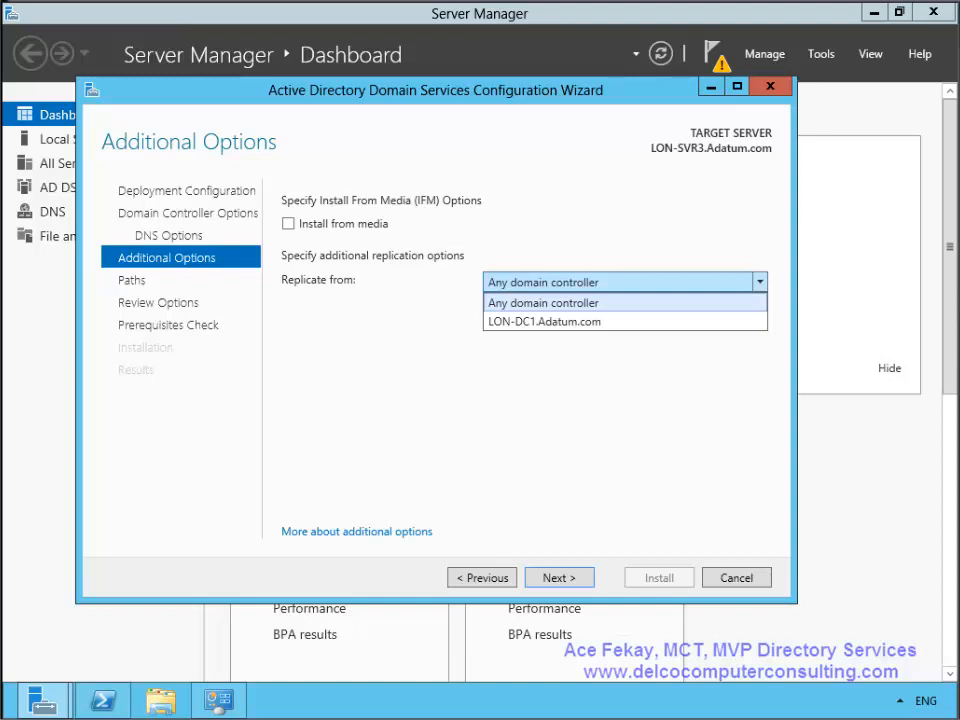
pyautogui.press('Escape')
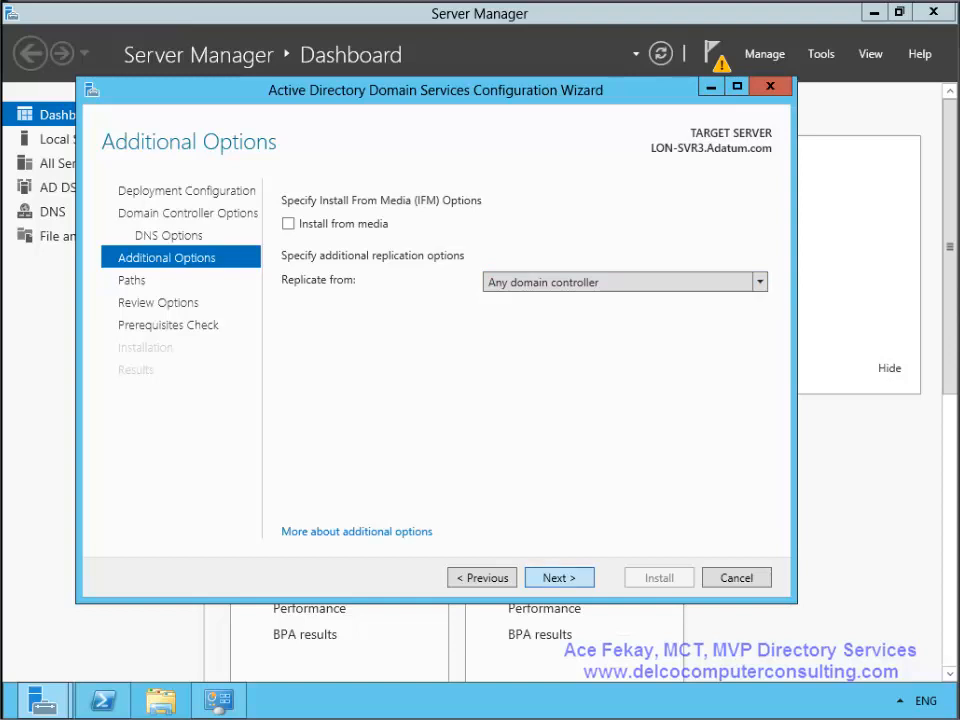
pyautogui.press('Return')
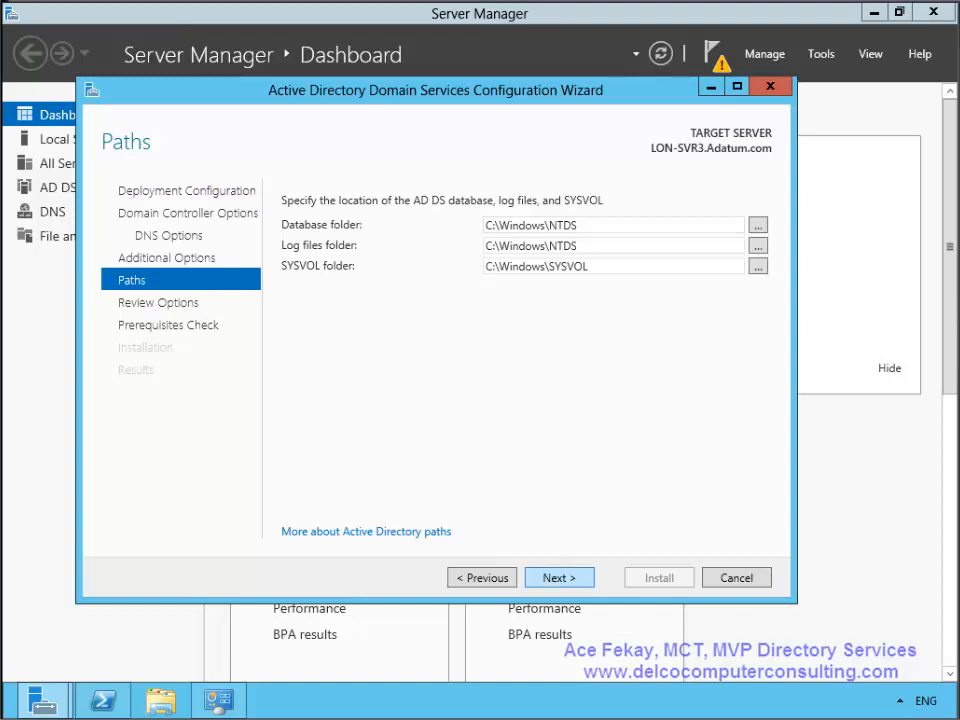
# - Keep the default database, log and SYSVOL folders, scroll through the Adatum.com review, and run prerequisite checks
pyautogui.press('Return')
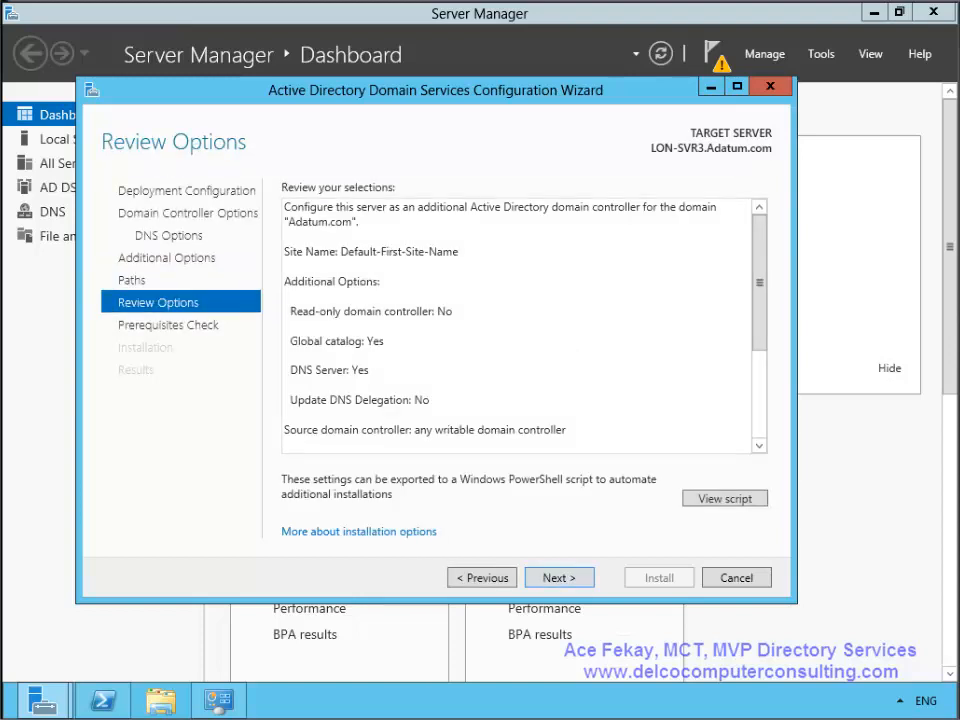
pyautogui.scroll(-4, 518, 325)
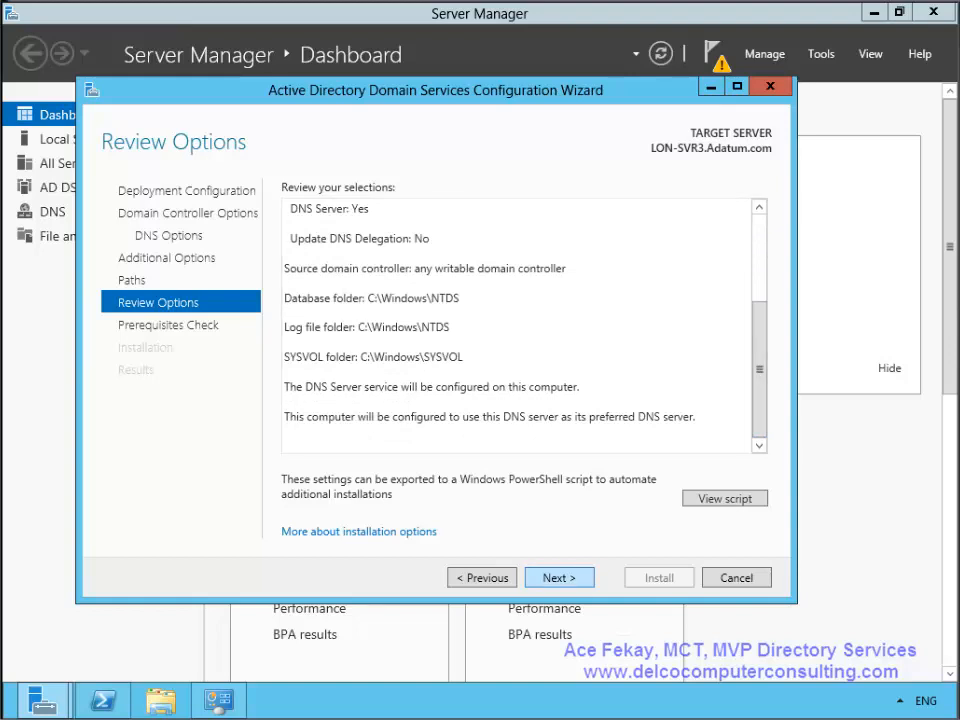
pyautogui.press('Return')
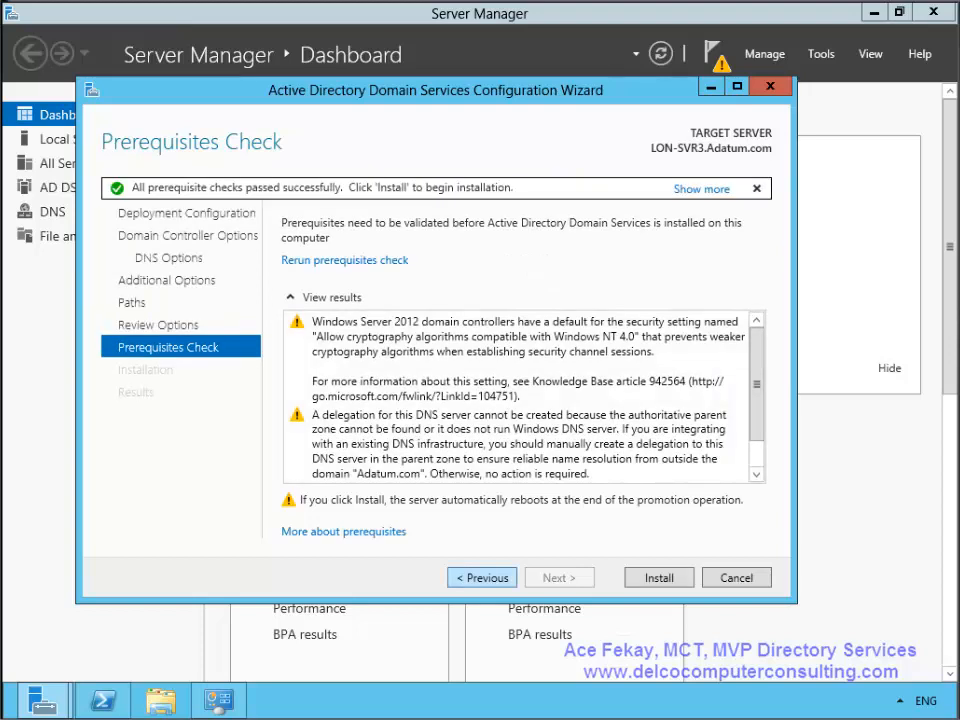
# - From Review Options, view the Install-ADDSDomainController PowerShell script in Notepad, then close it
pyautogui.click(482, 577)
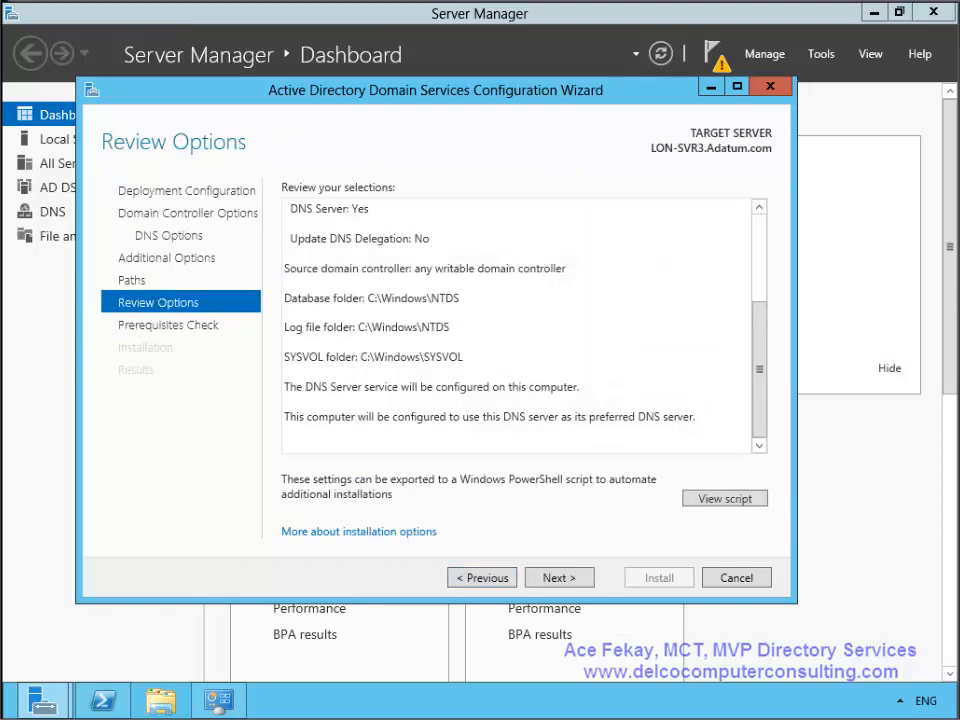
pyautogui.click(724, 497)
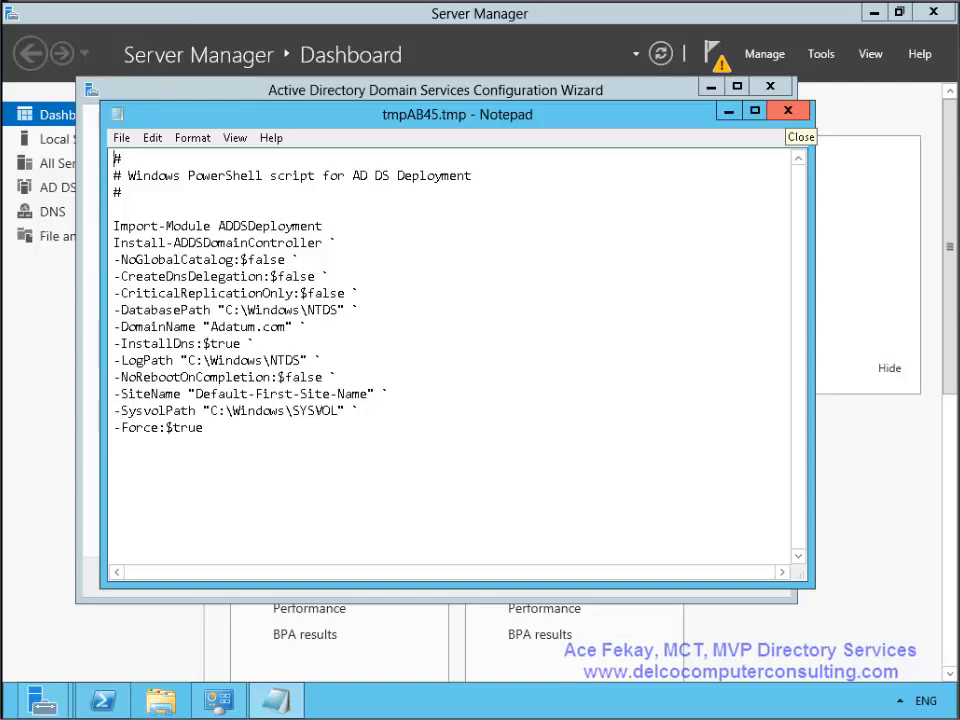
pyautogui.click(788, 110)
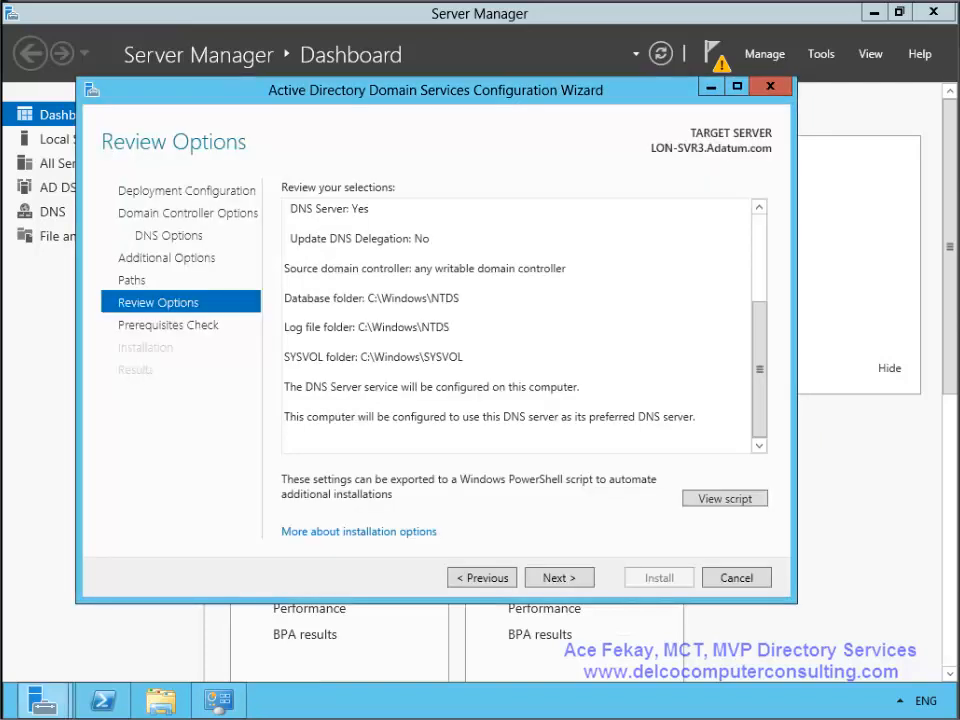
# - Read the cryptography algorithms and DNS delegation warnings, then install LON-SVR3 as a domain controller
pyautogui.click(558, 577)
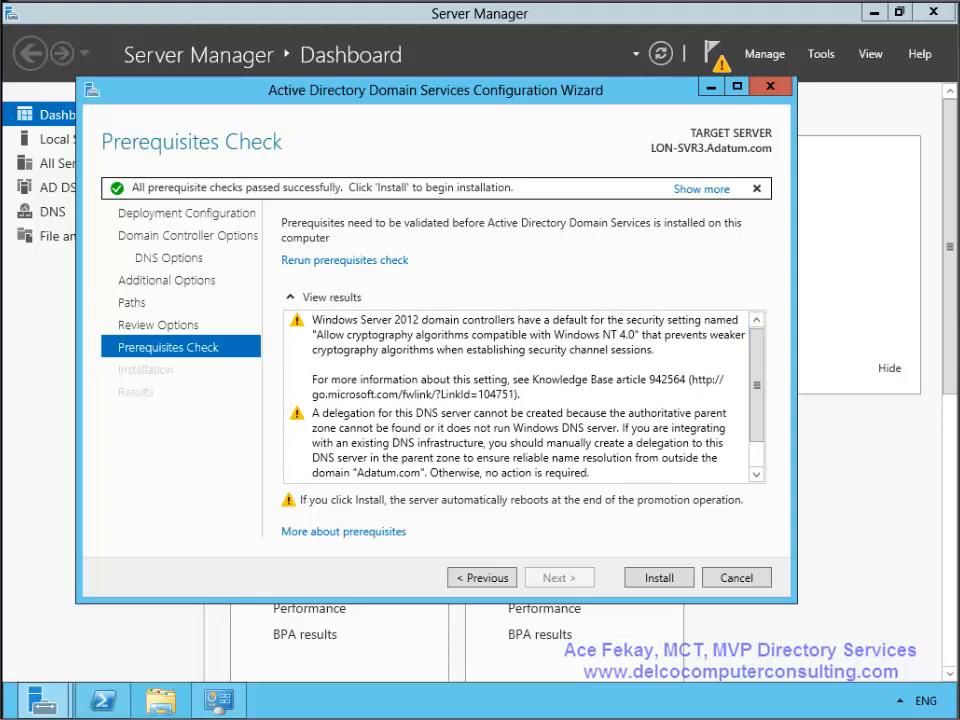
pyautogui.click(516, 358)
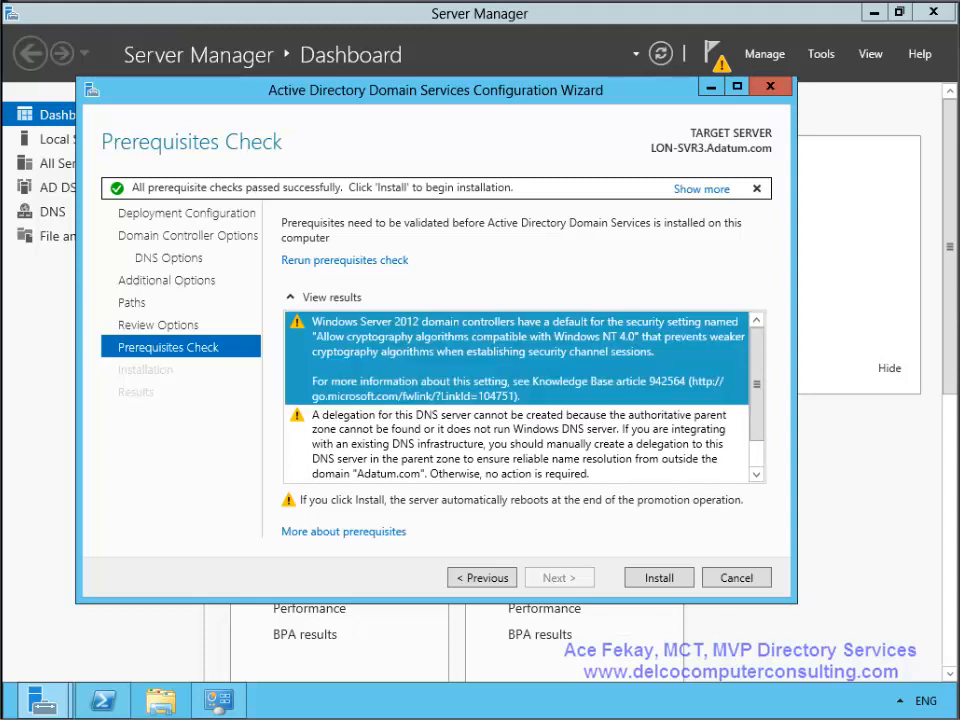
pyautogui.click(516, 444)
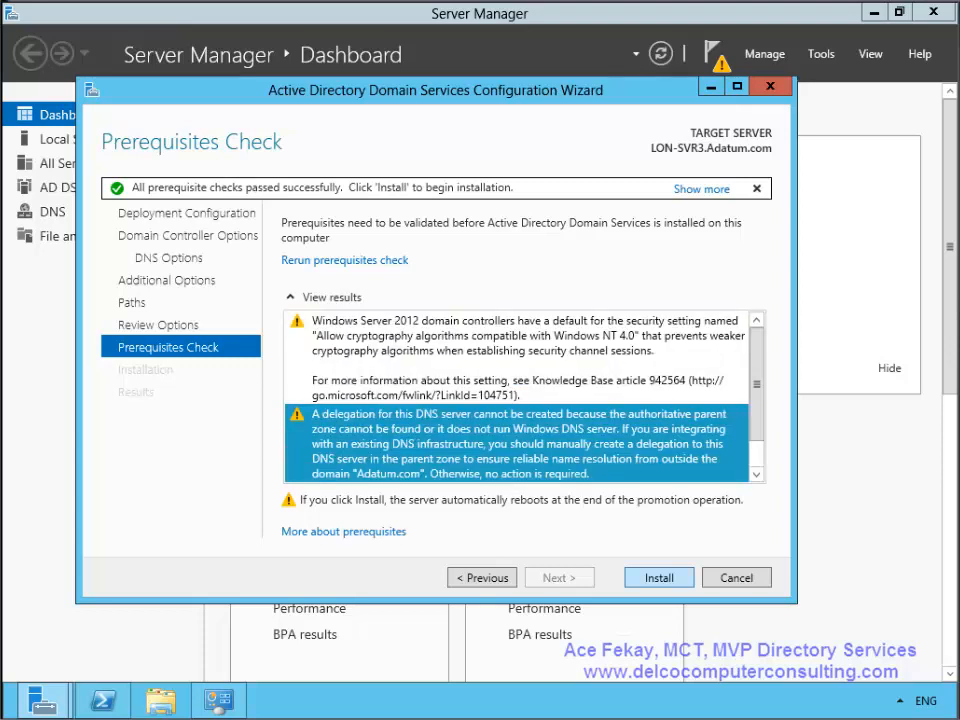
pyautogui.click(659, 578)
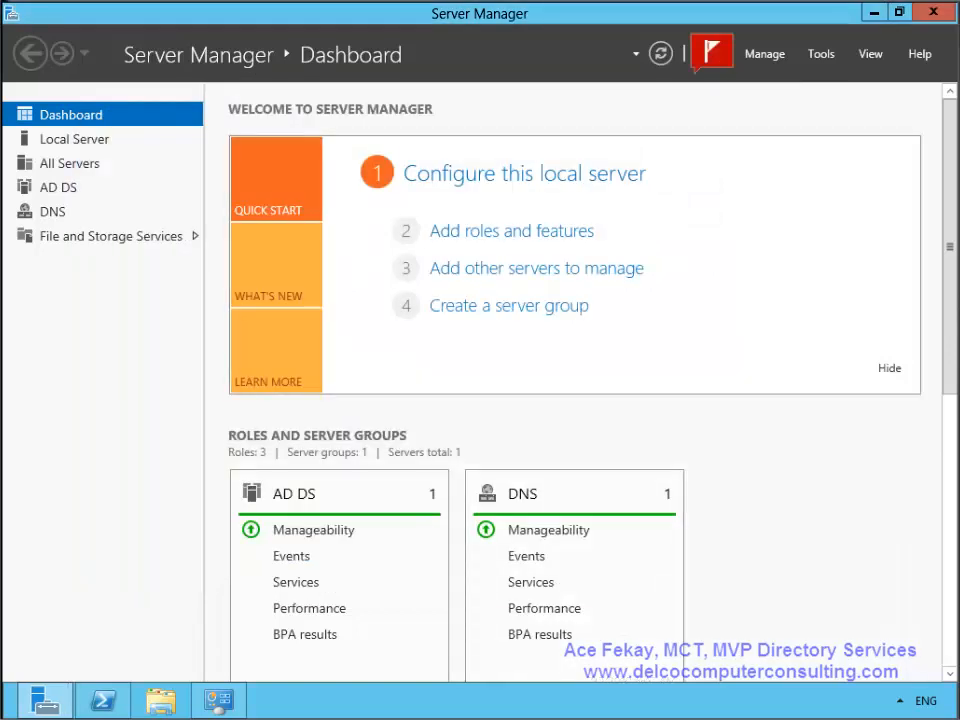
pyautogui.click(711, 52)
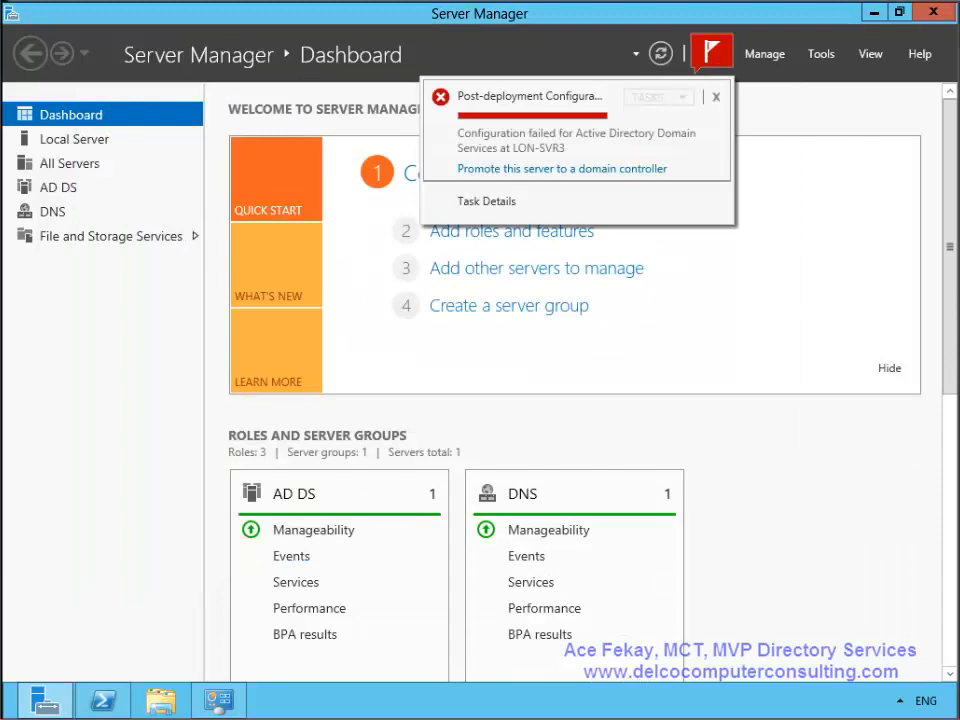
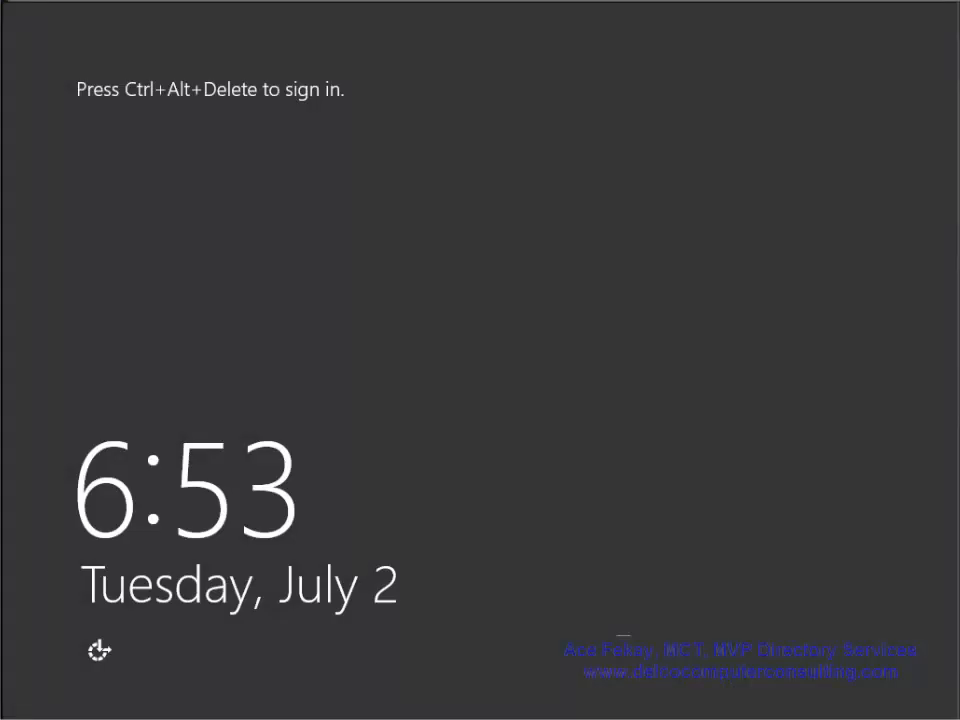
# - Send Ctrl+Alt+Delete from the VM menu and sign in with the domain Administrator password
pyautogui.click(880, 3)
pyautogui.click(900, 10)
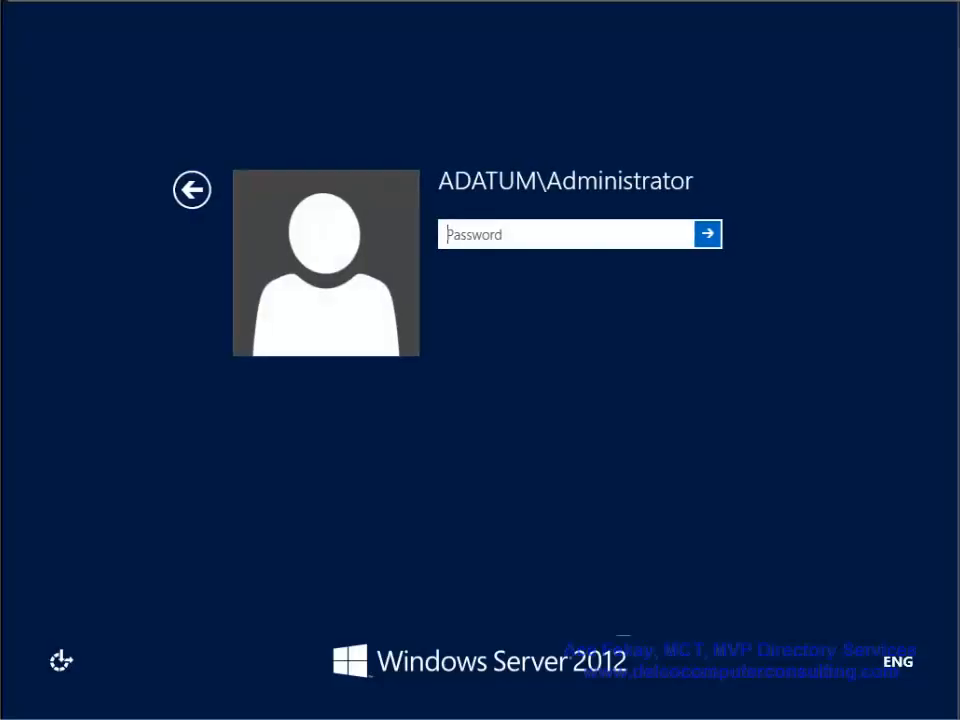
pyautogui.write('Pa$$w0r')
pyautogui.press('Return')
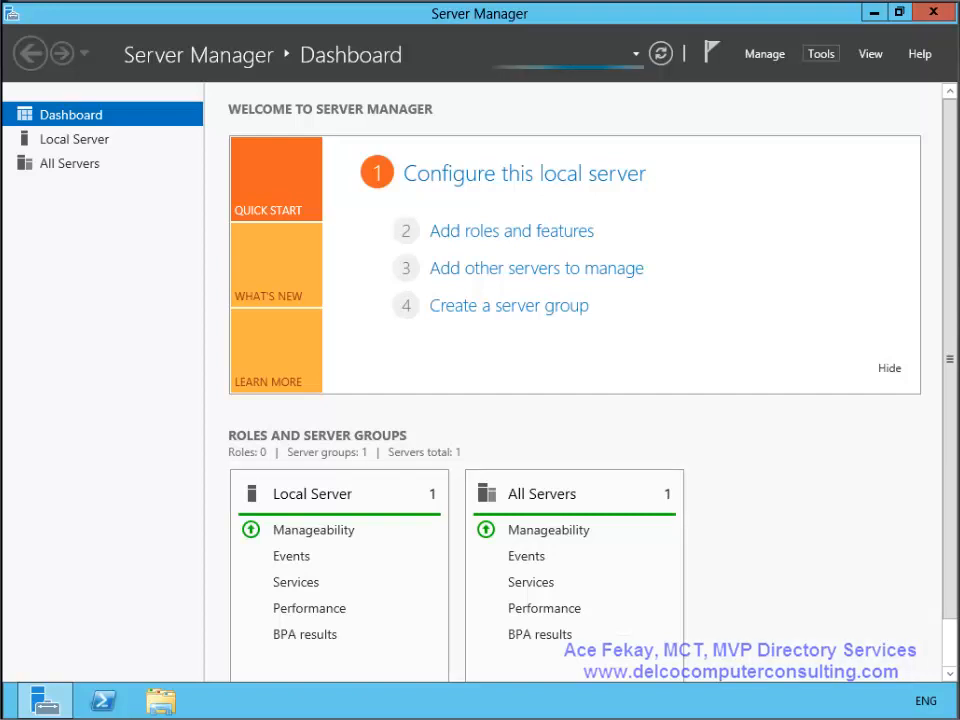
# - In Active Directory Users and Computers, view the Domain Controllers container listing LON-DC1 and LON-SVR3
pyautogui.click(821, 54)
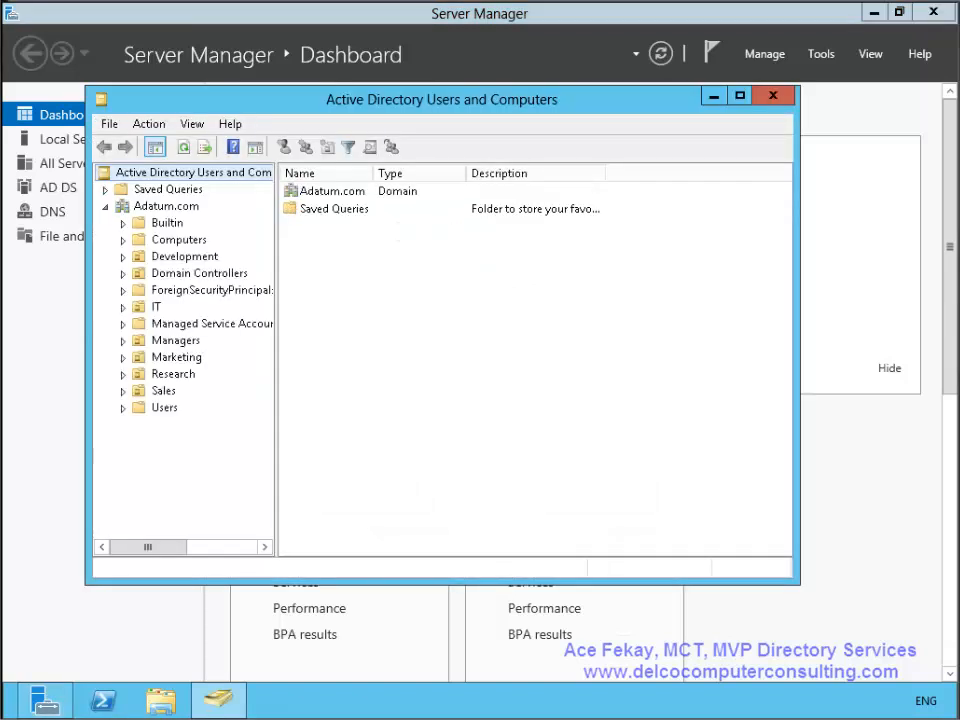
pyautogui.click(123, 273)
pyautogui.click(199, 273)
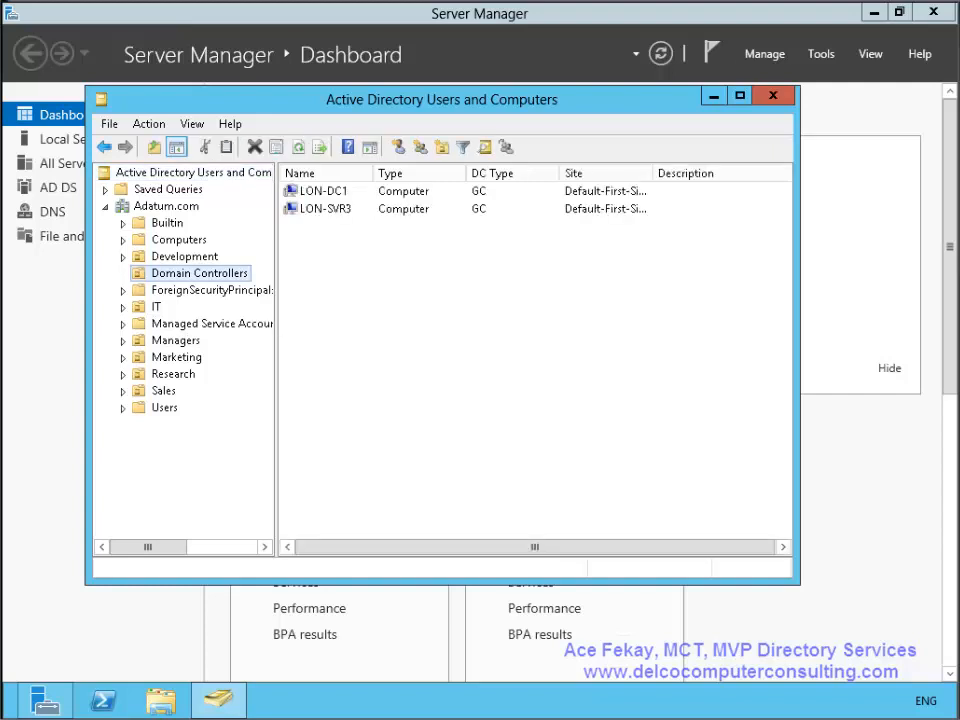
pyautogui.click(821, 54)
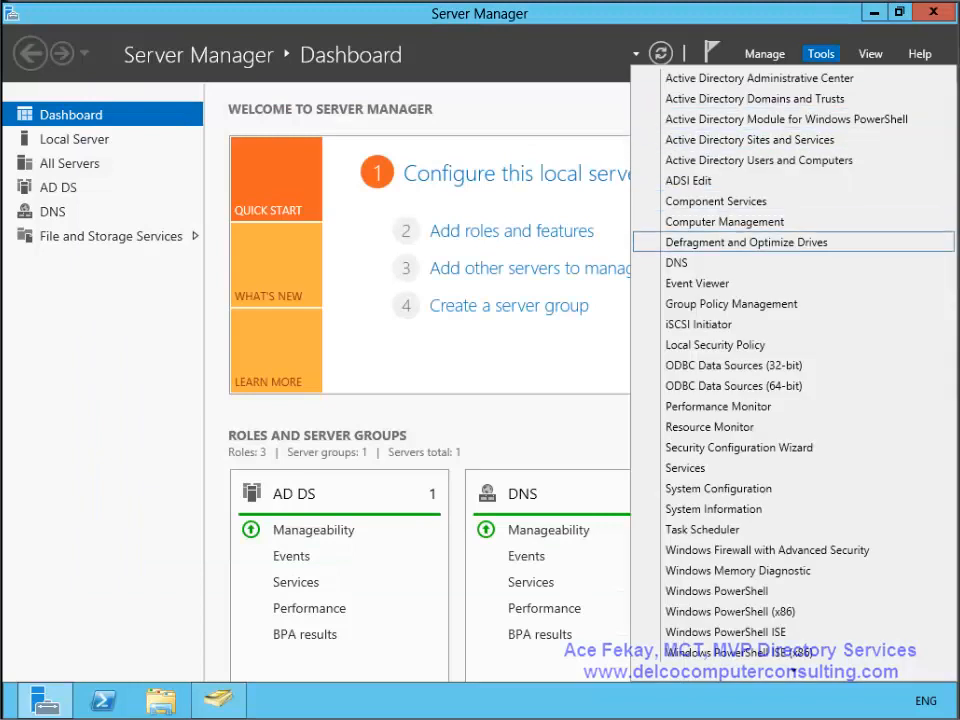
# - Open DNS Manager on the Adatum.com zone and compare host records 172.16.0.11 and 172.16.0.10
pyautogui.click(660, 260)
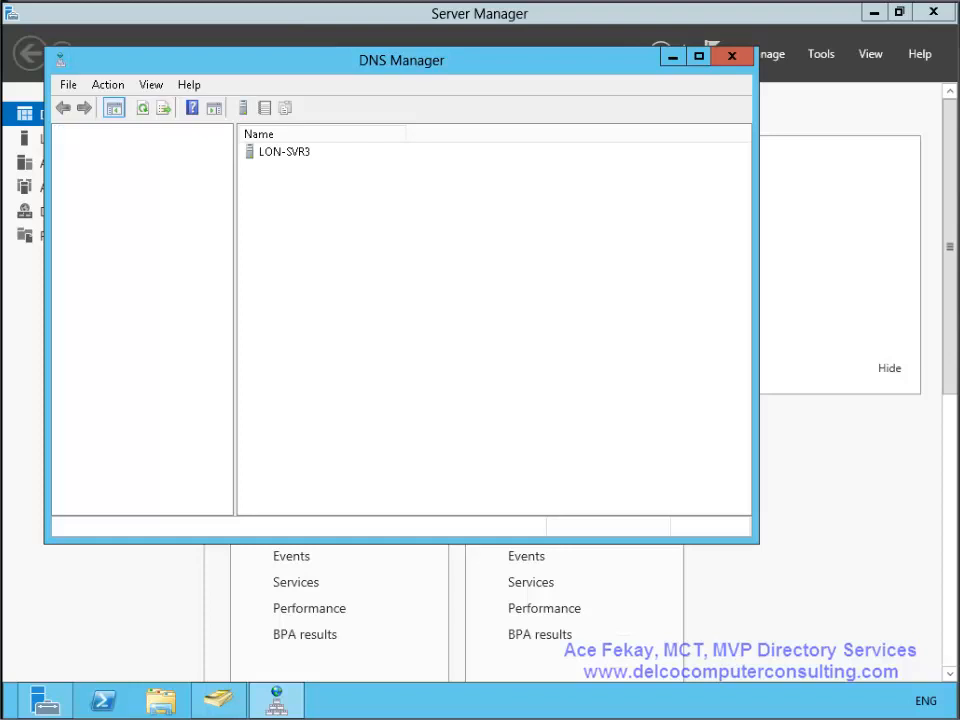
pyautogui.doubleClick(170, 188)
pyautogui.click(163, 221)
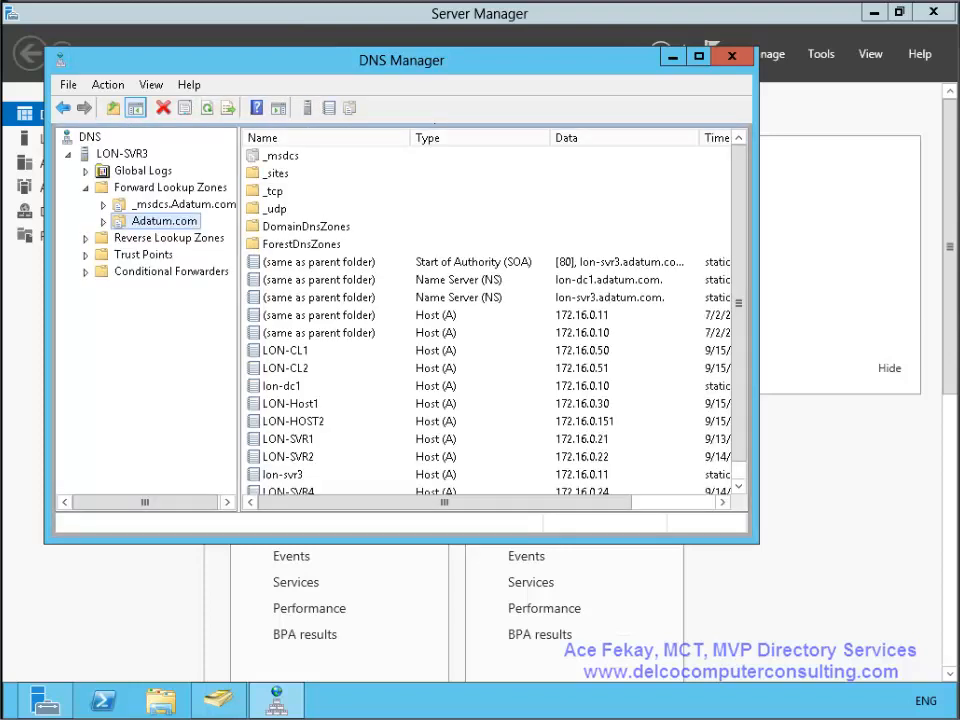
pyautogui.click(319, 315)
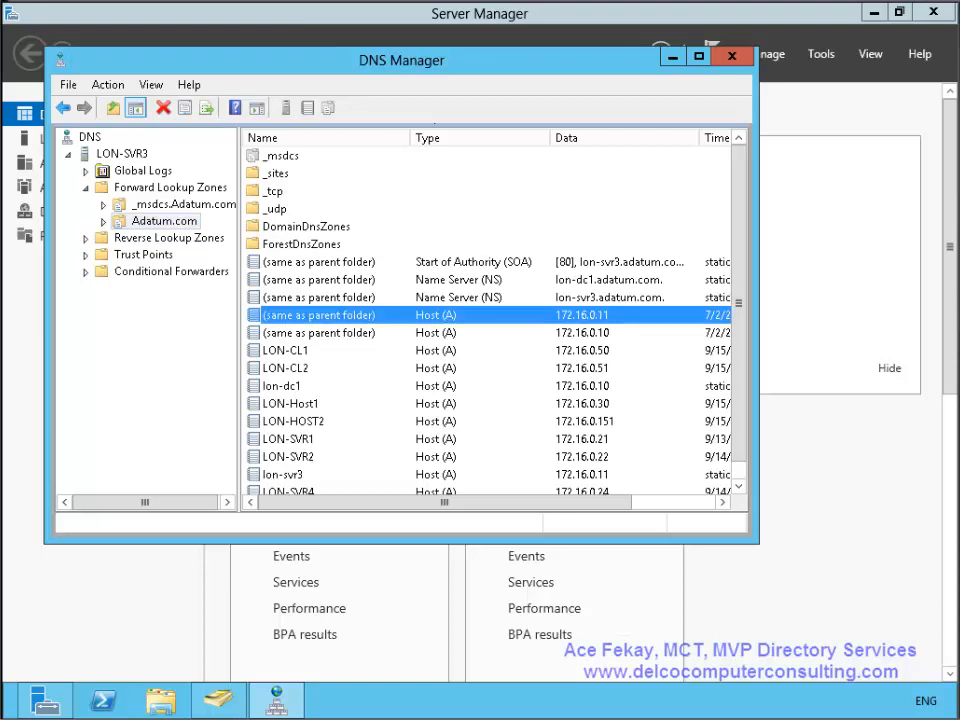
pyautogui.click(319, 333)
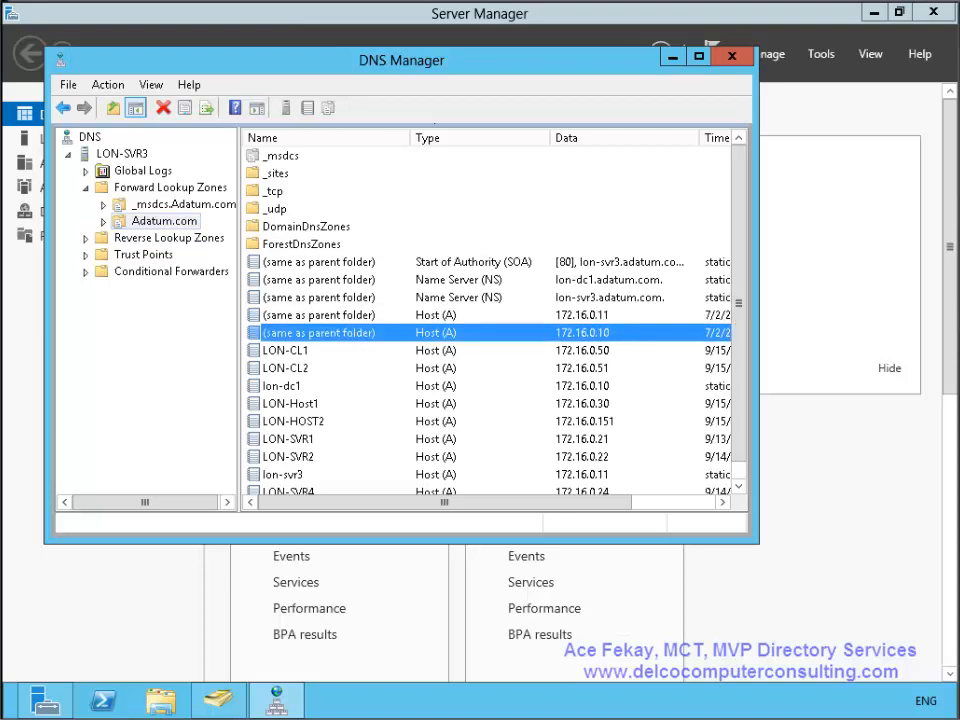
pyautogui.click(319, 315)
pyautogui.click(319, 333)
pyautogui.click(319, 315)
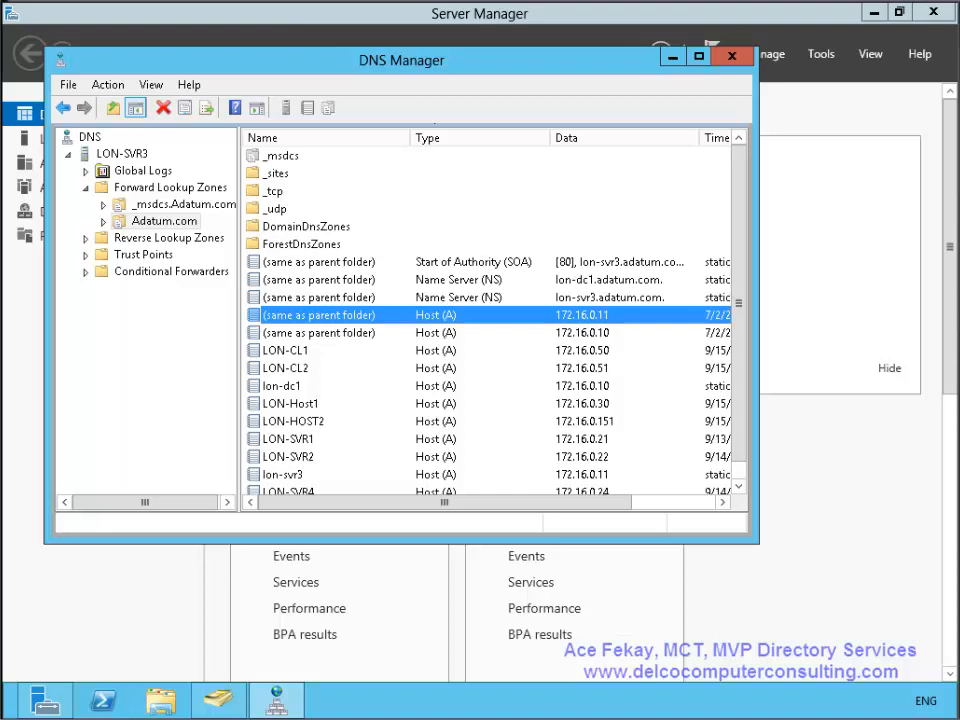
pyautogui.click(319, 333)
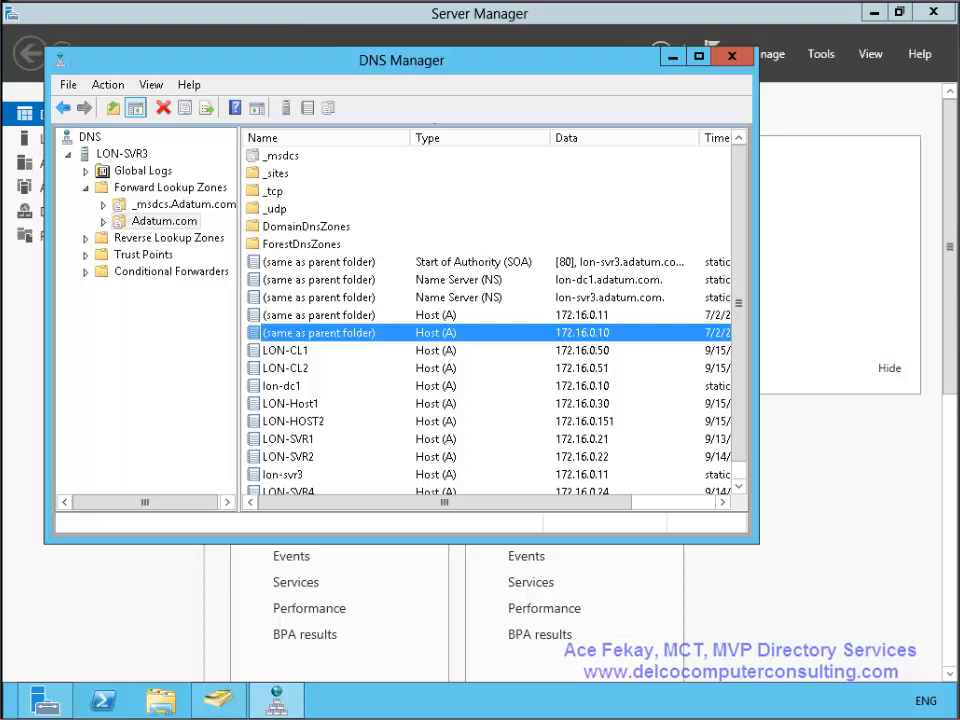
# - Compare the lon-dc1 and lon-svr3 name server records, then show the _msdcs.Adatum.com zone
pyautogui.press('Up')
pyautogui.press('Up')
pyautogui.press('Up')
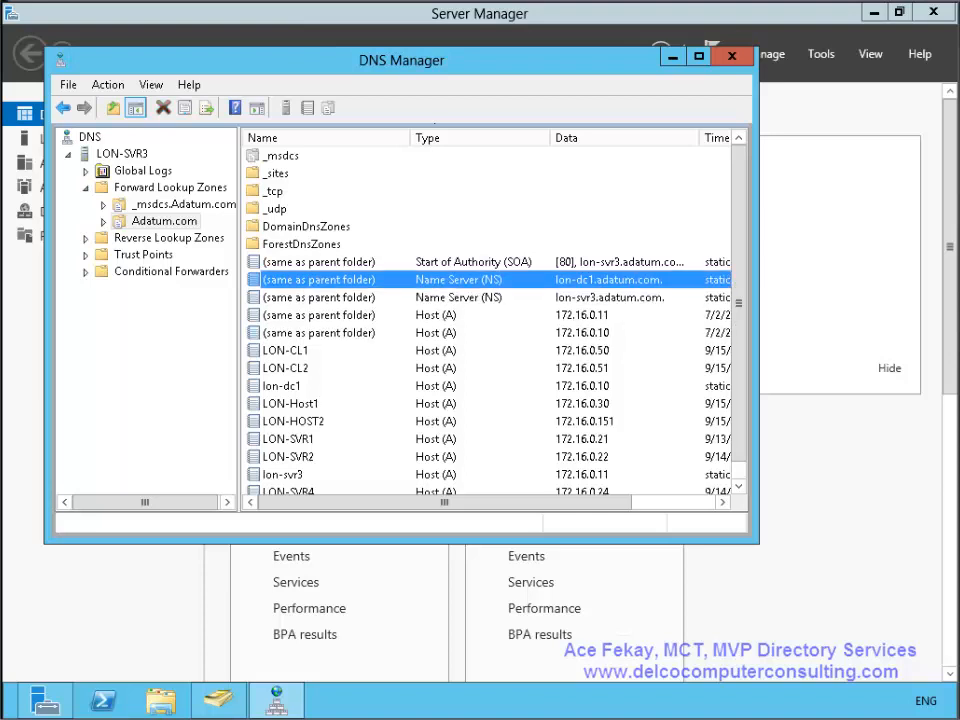
pyautogui.click(458, 297)
pyautogui.press('Up')
pyautogui.press('Down')
pyautogui.press('Up')
pyautogui.press('Down')
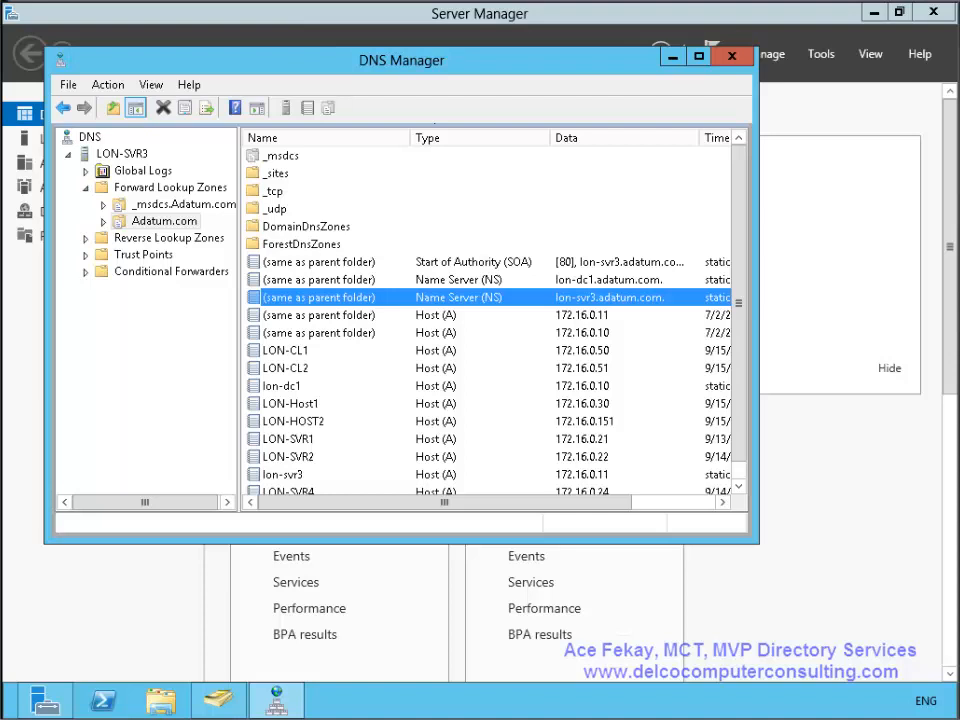
pyautogui.click(183, 204)
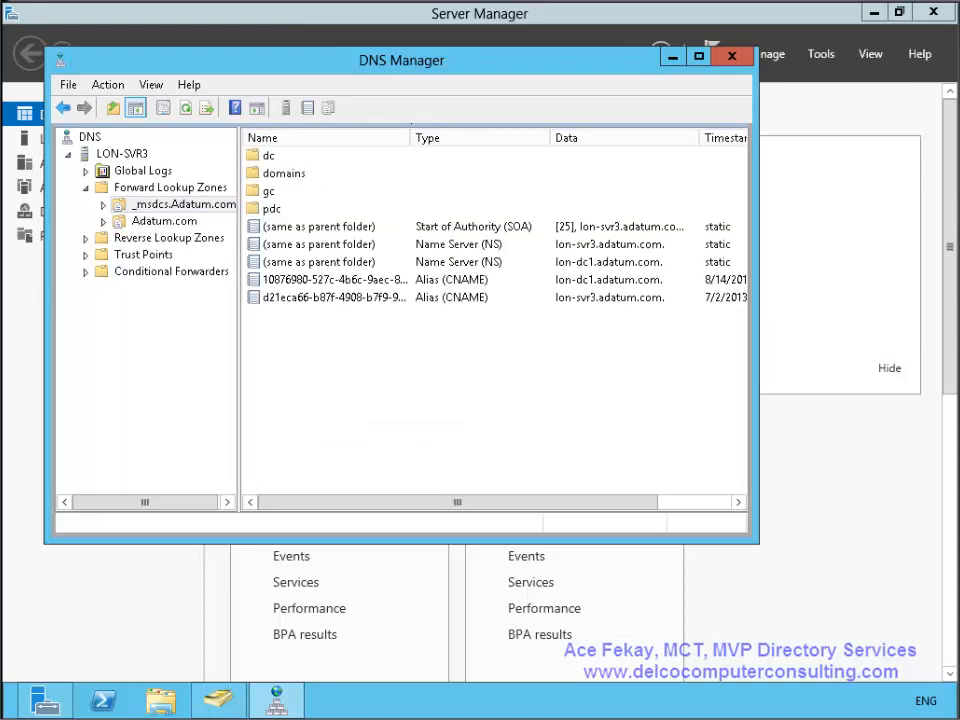
pyautogui.click(335, 280)
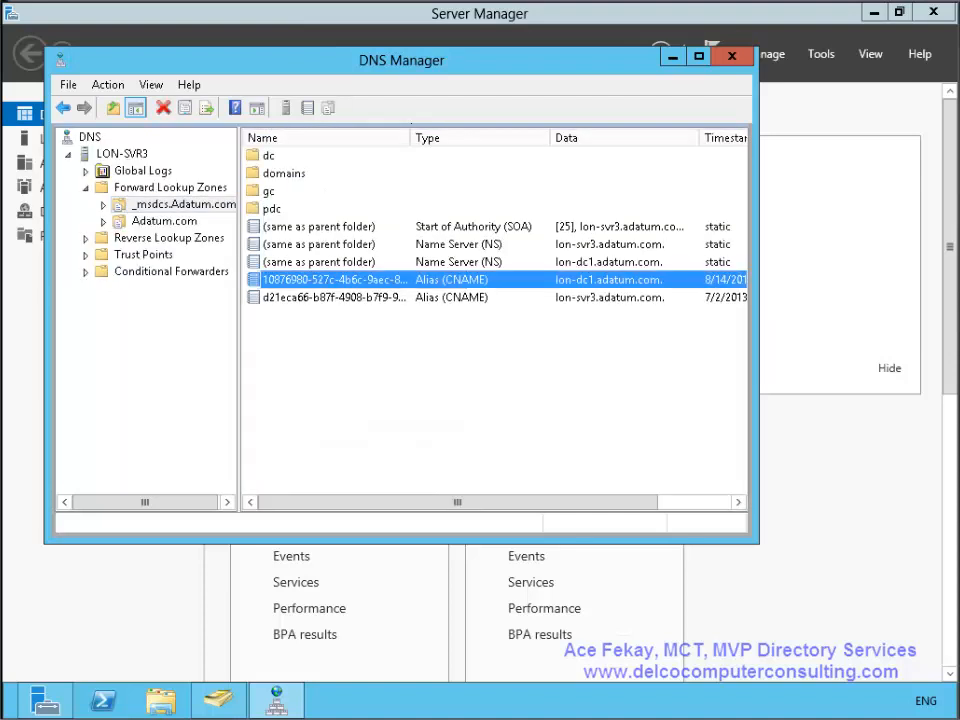
pyautogui.click(335, 298)
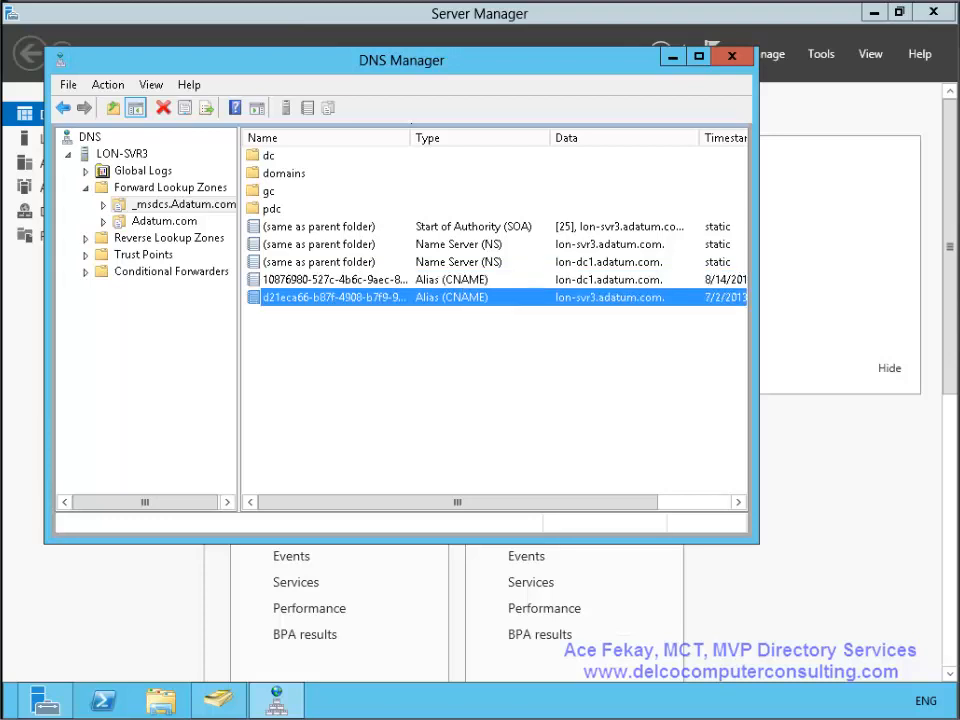
pyautogui.click(335, 244)
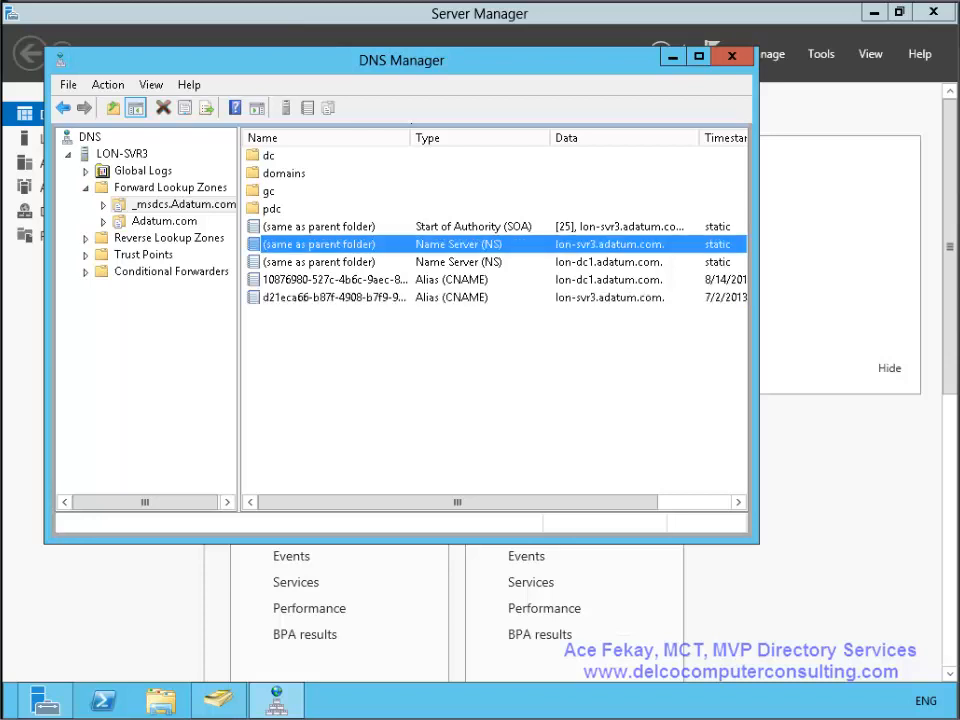
pyautogui.click(335, 262)
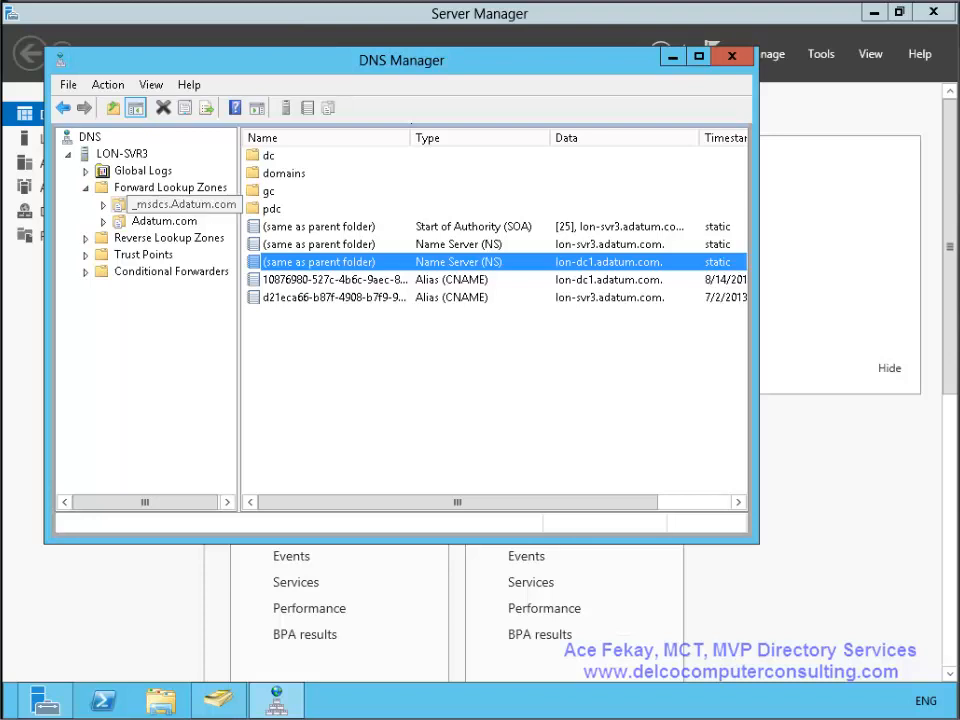
pyautogui.doubleClick(182, 204)
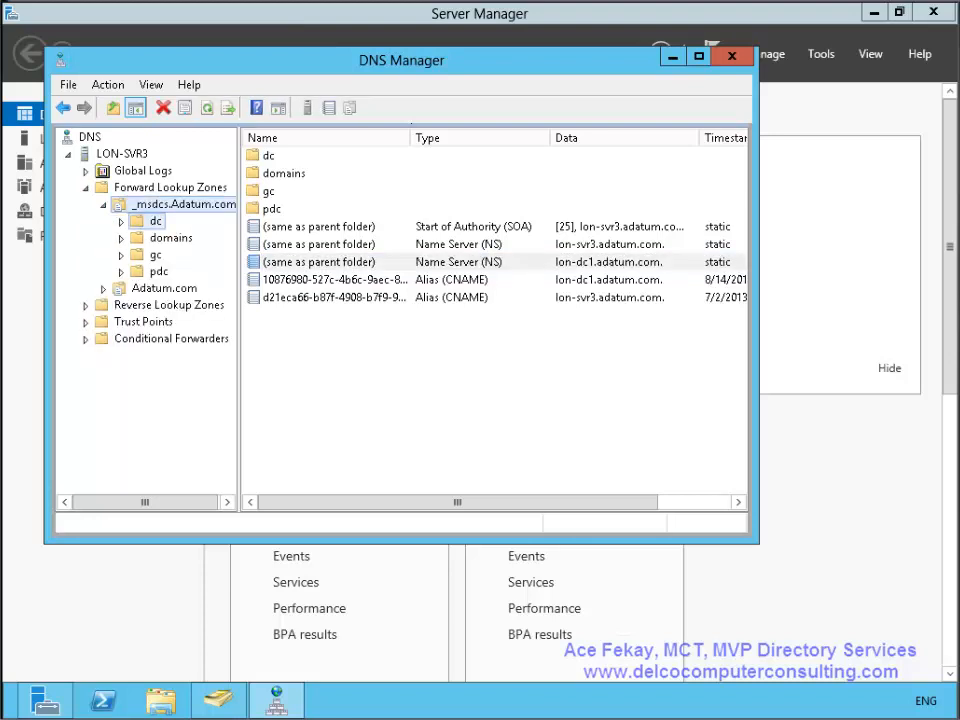
# - Drill into dc > _sites > Default-First-Site-Name > _tcp to check the kerberos and ldap SRV records
pyautogui.doubleClick(155, 221)
pyautogui.doubleClick(275, 156)
pyautogui.doubleClick(320, 156)
pyautogui.doubleClick(272, 156)
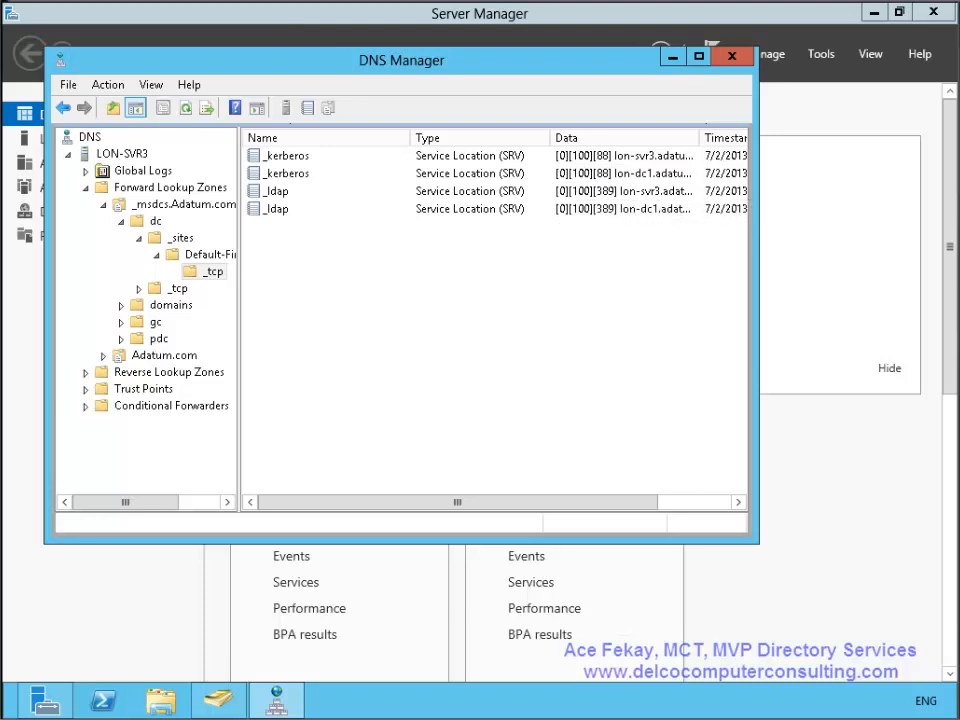
# - Check the global catalog ldap records under gc > _sites > Default-First-Site-Name, then return to Server Manager
pyautogui.doubleClick(155, 322)
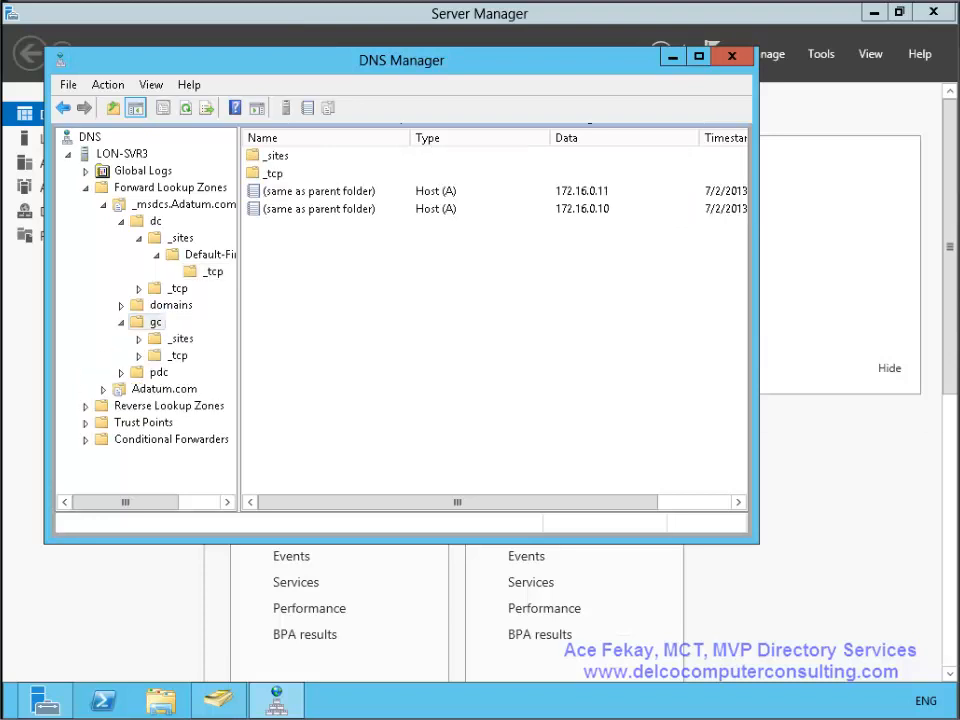
pyautogui.doubleClick(180, 339)
pyautogui.doubleClick(208, 356)
pyautogui.click(212, 372)
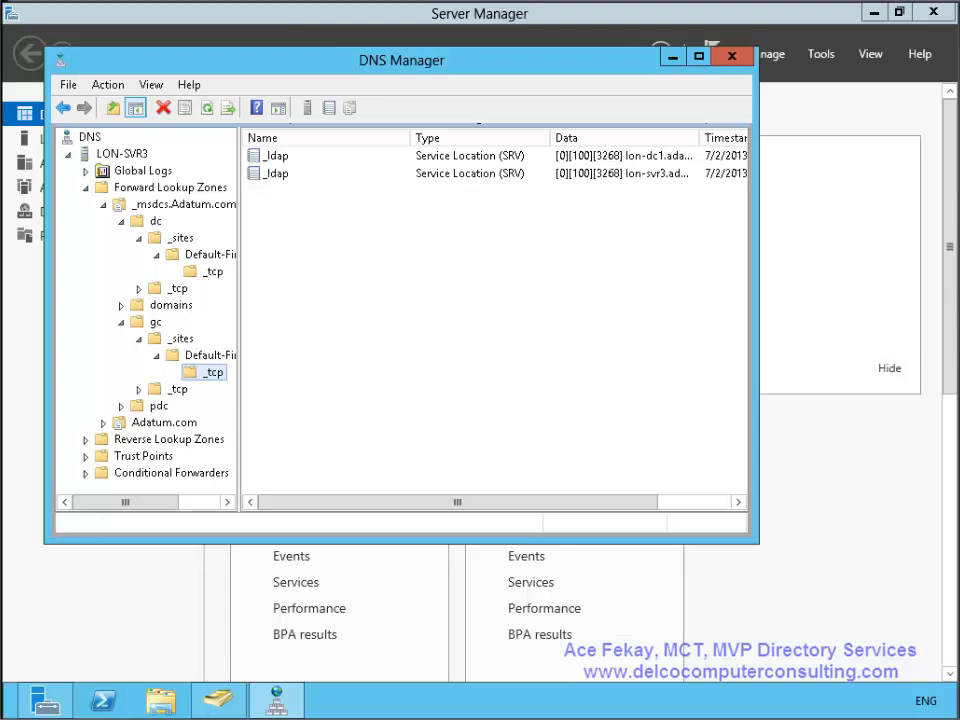
pyautogui.click(503, 38)
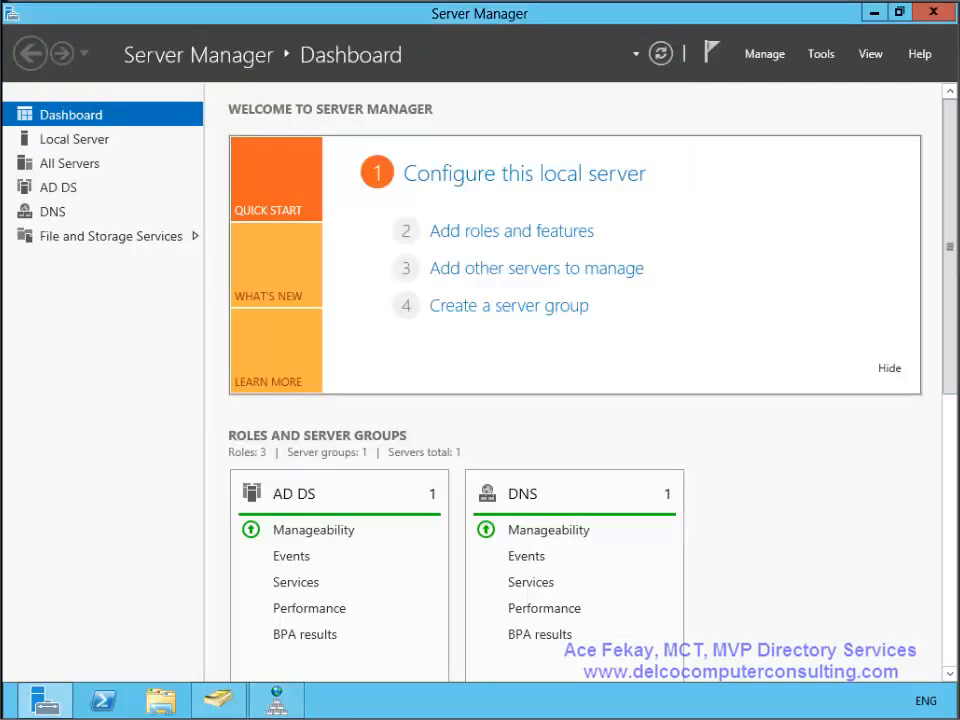
# - Create a new organizational unit named 'Demo OU' in the Adatum.com domain
pyautogui.click(277, 701)
pyautogui.click(218, 701)
pyautogui.click(159, 311)
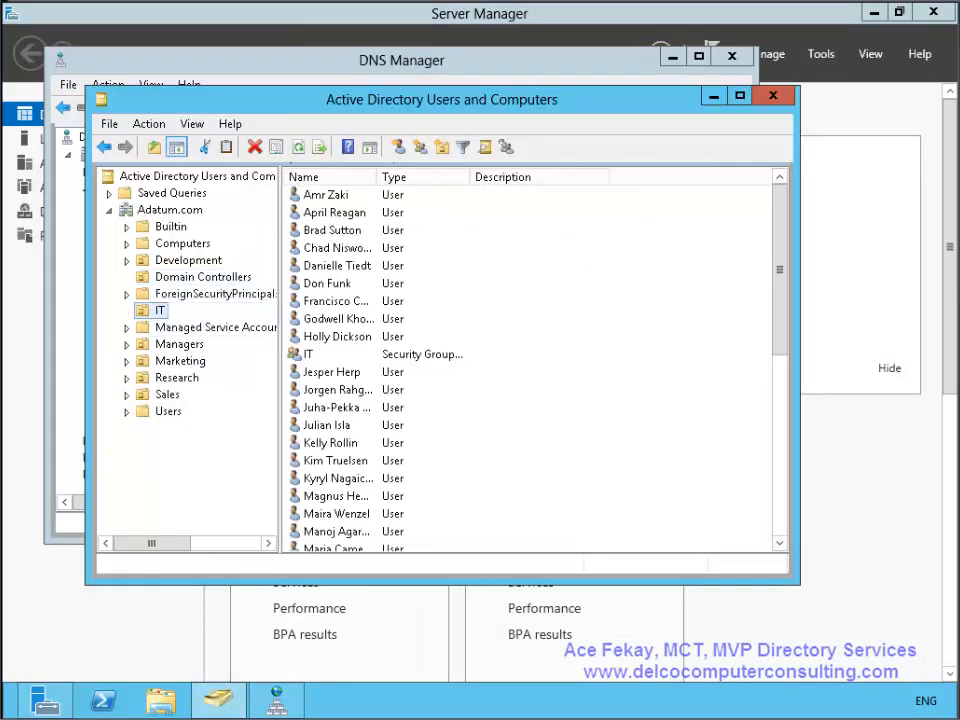
pyautogui.rightClick(170, 209)
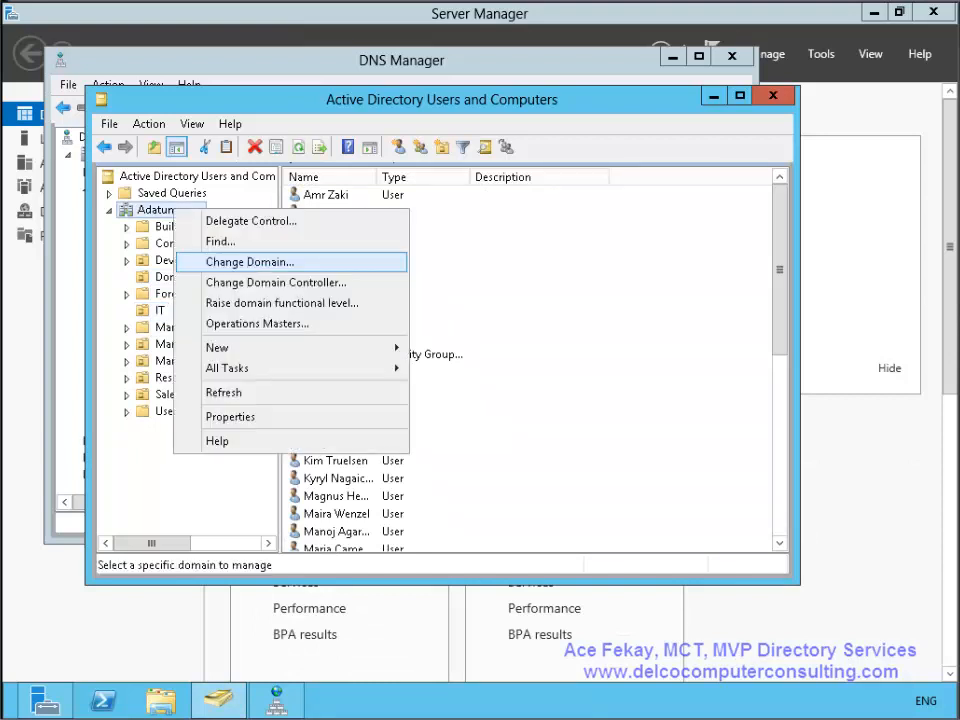
pyautogui.moveTo(290, 347)
pyautogui.click(485, 470)
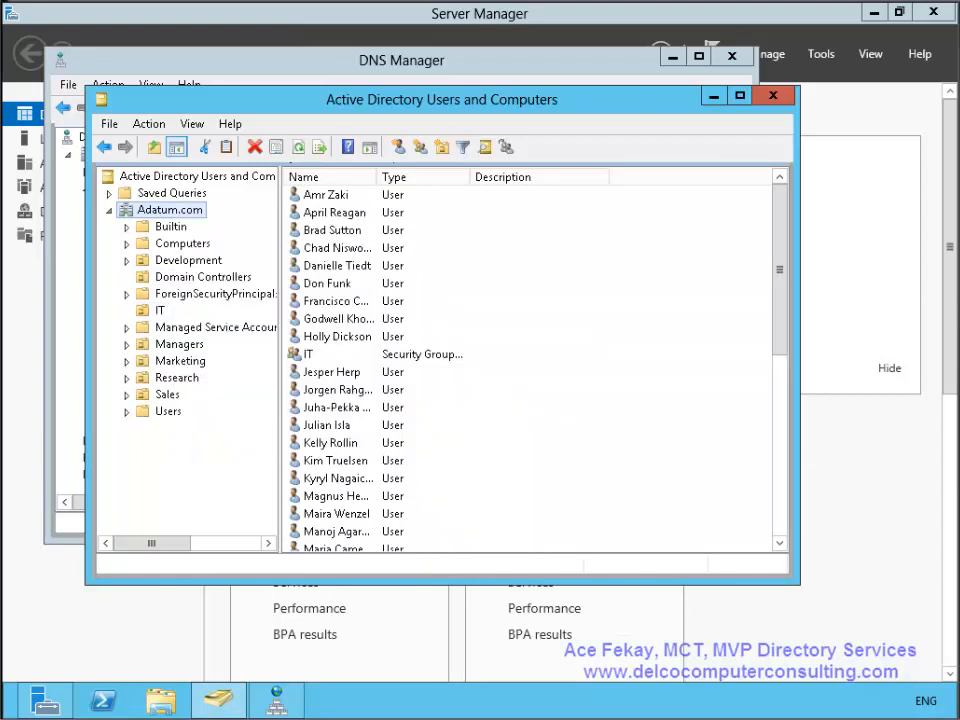
pyautogui.write('Demo OU')
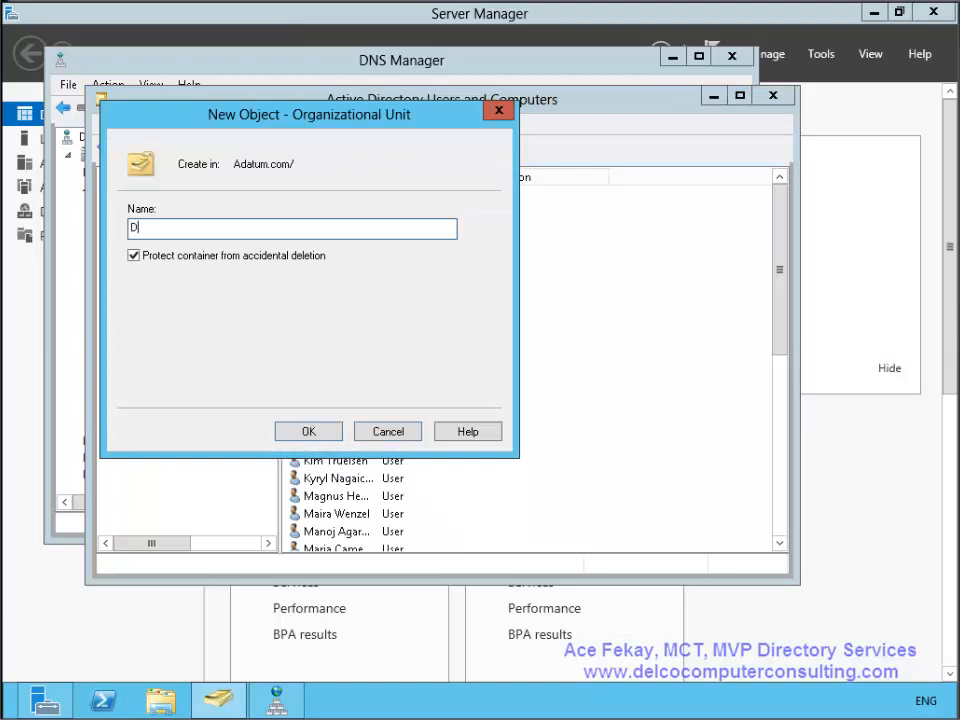
pyautogui.press('Return')
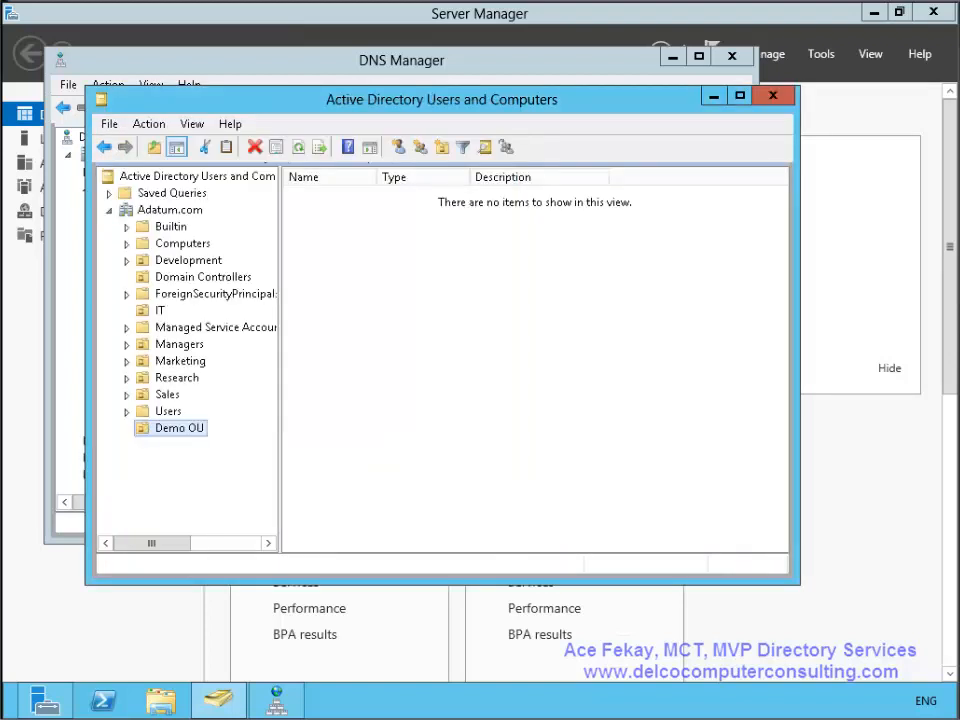
# - Start a new user in Demo OU, entering the first name, last name and logon name
pyautogui.rightClick(328, 379)
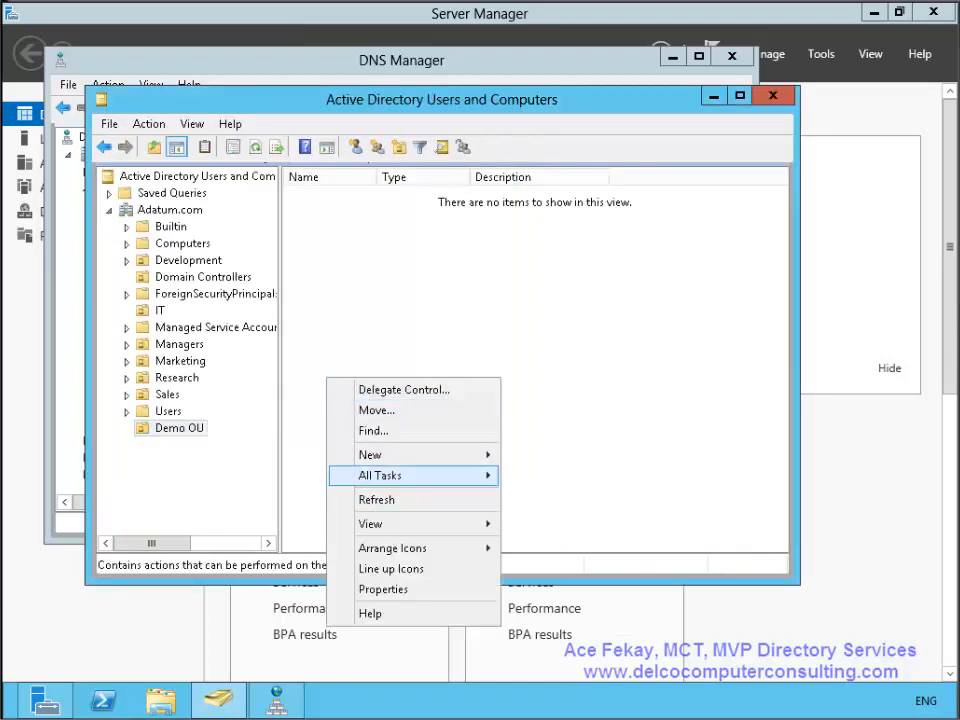
pyautogui.moveTo(420, 455)
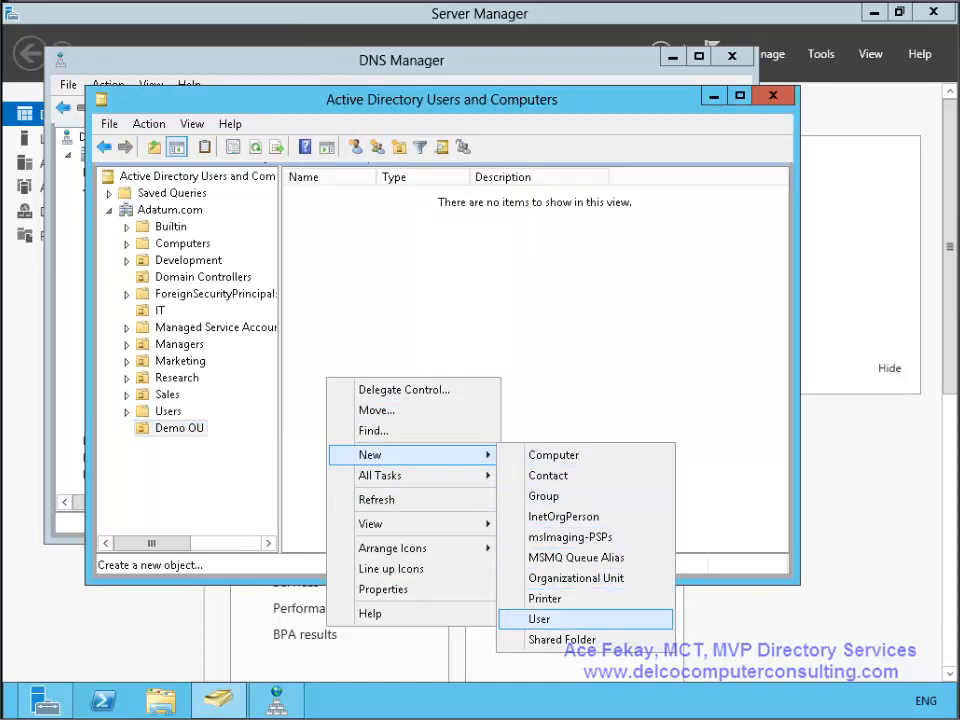
pyautogui.click(539, 619)
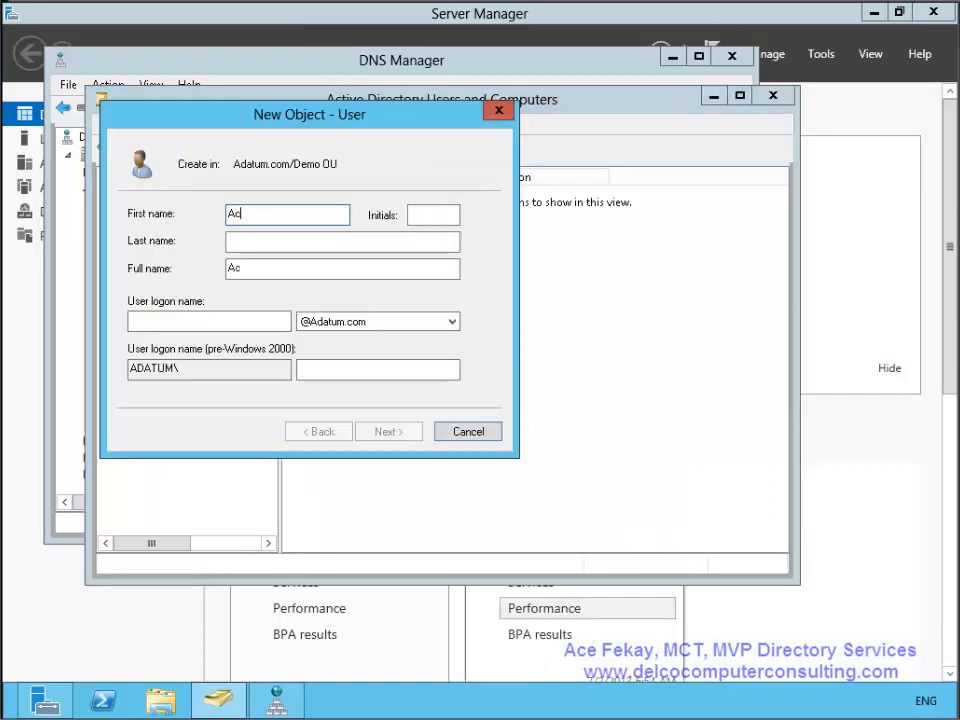
pyautogui.press('Tab')
pyautogui.press('Tab')
pyautogui.press('Tab')
pyautogui.press('Tab')
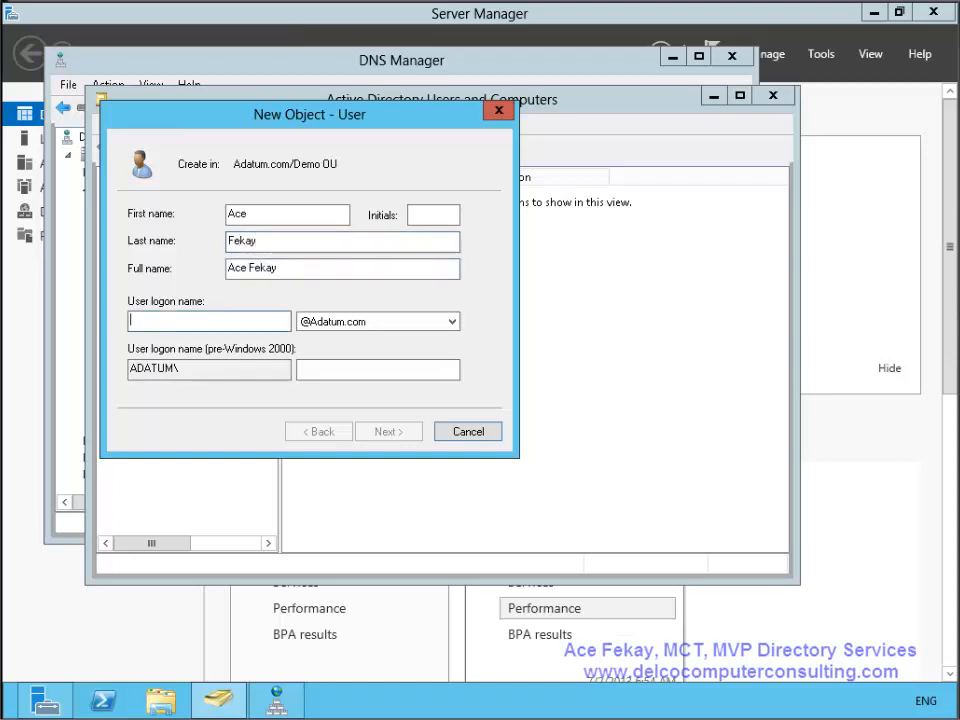
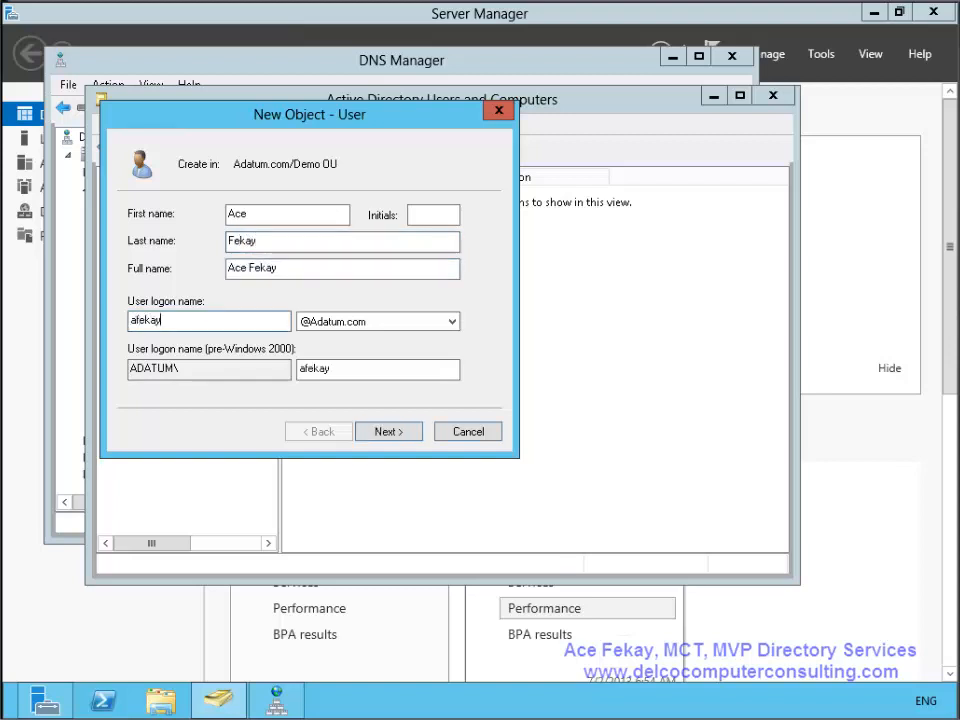
pyautogui.press('Return')
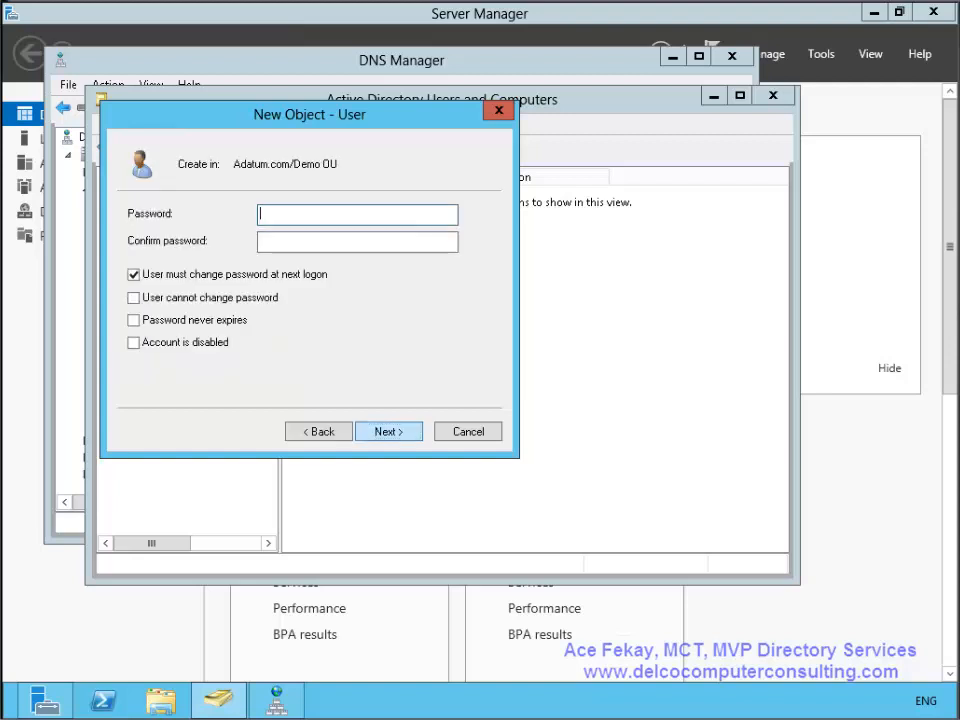
# - Set the user's password so it never expires and cannot be changed by the user, then finish
pyautogui.write('Pa$$w0rd')
pyautogui.press('Tab')
pyautogui.write('Pa$$w0rd')
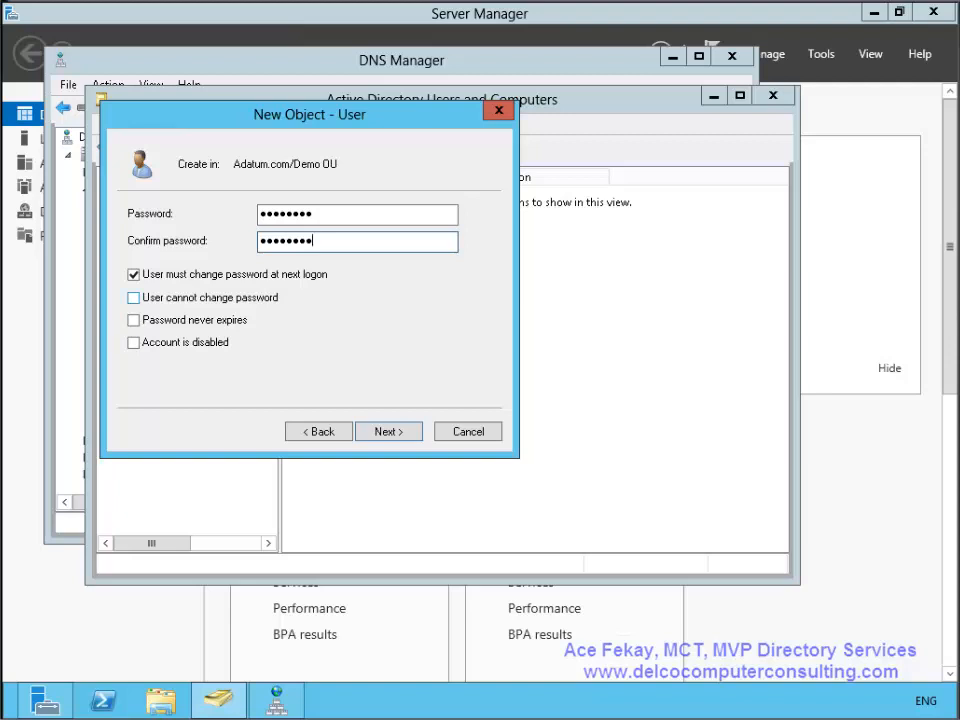
pyautogui.click(134, 275)
pyautogui.click(134, 298)
pyautogui.click(134, 320)
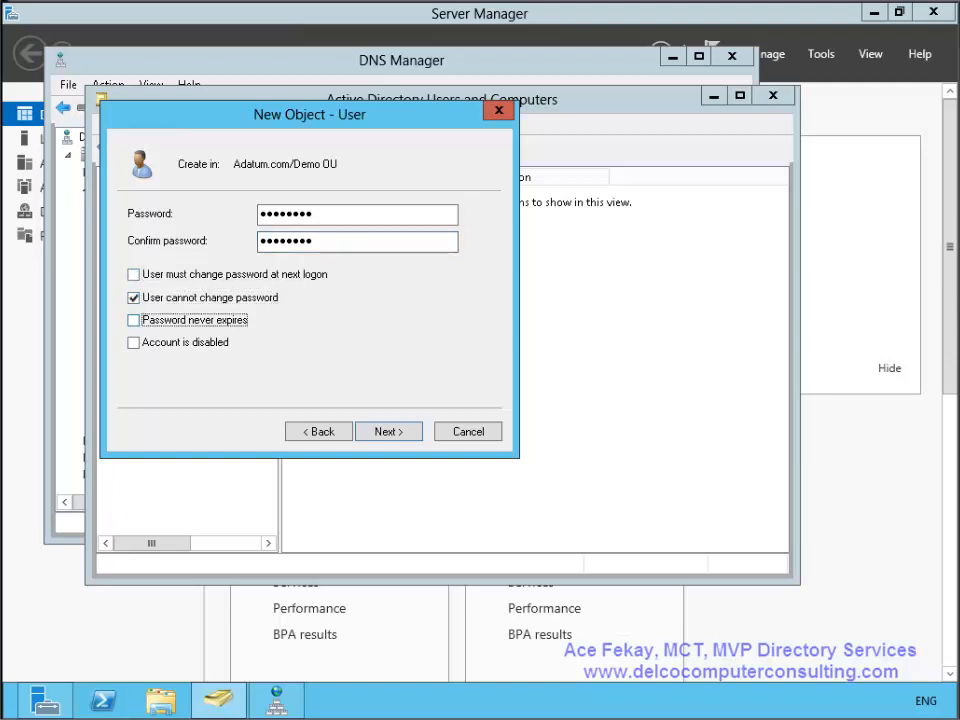
pyautogui.click(388, 432)
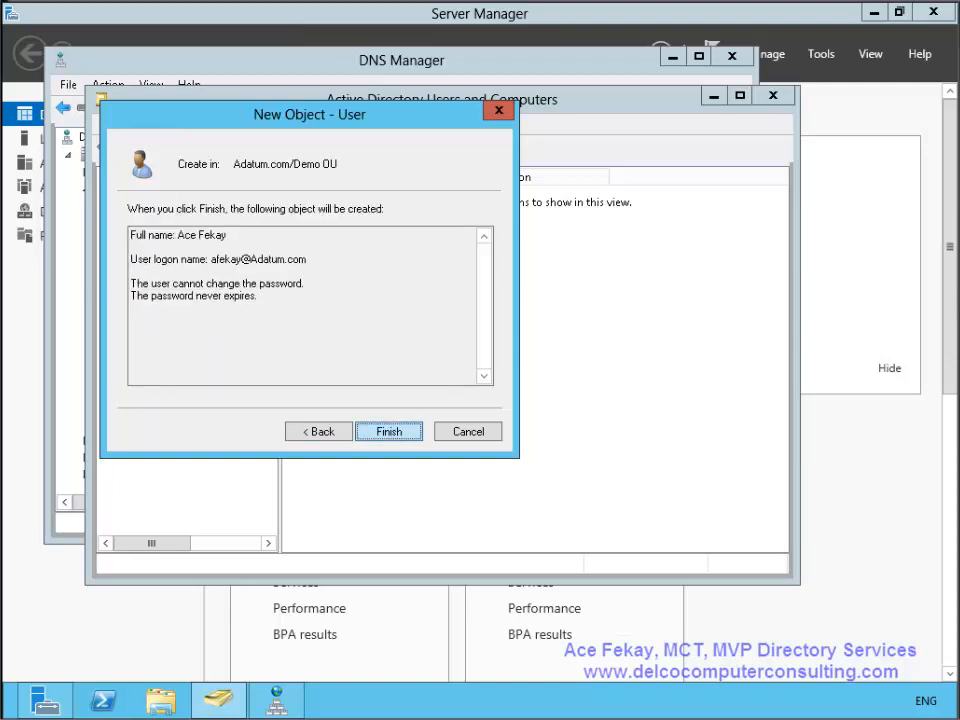
pyautogui.click(388, 432)
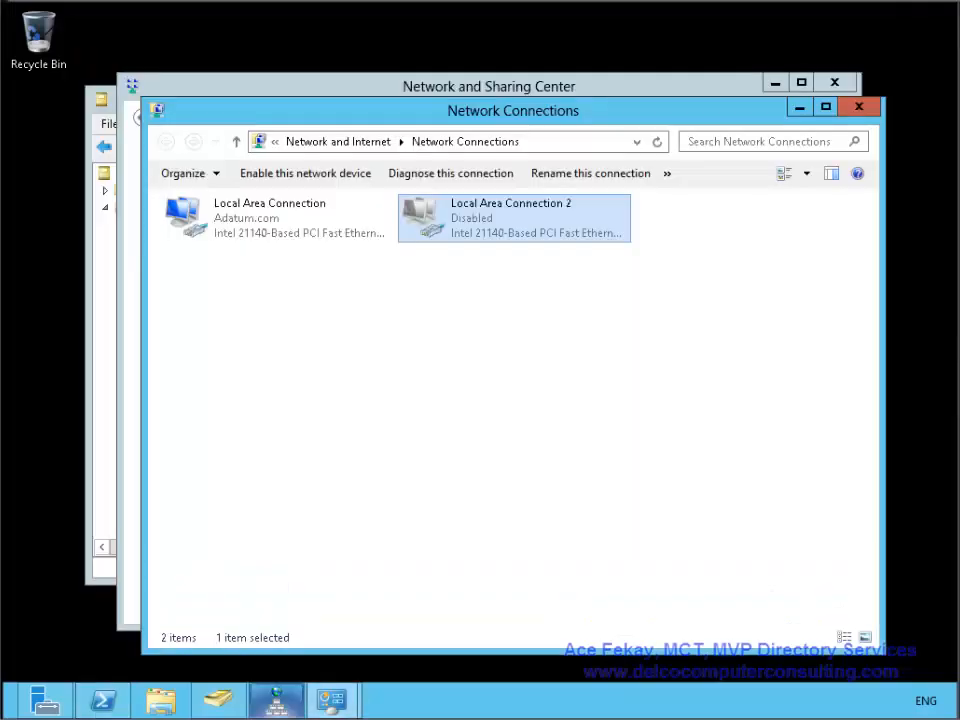
pyautogui.click(218, 700)
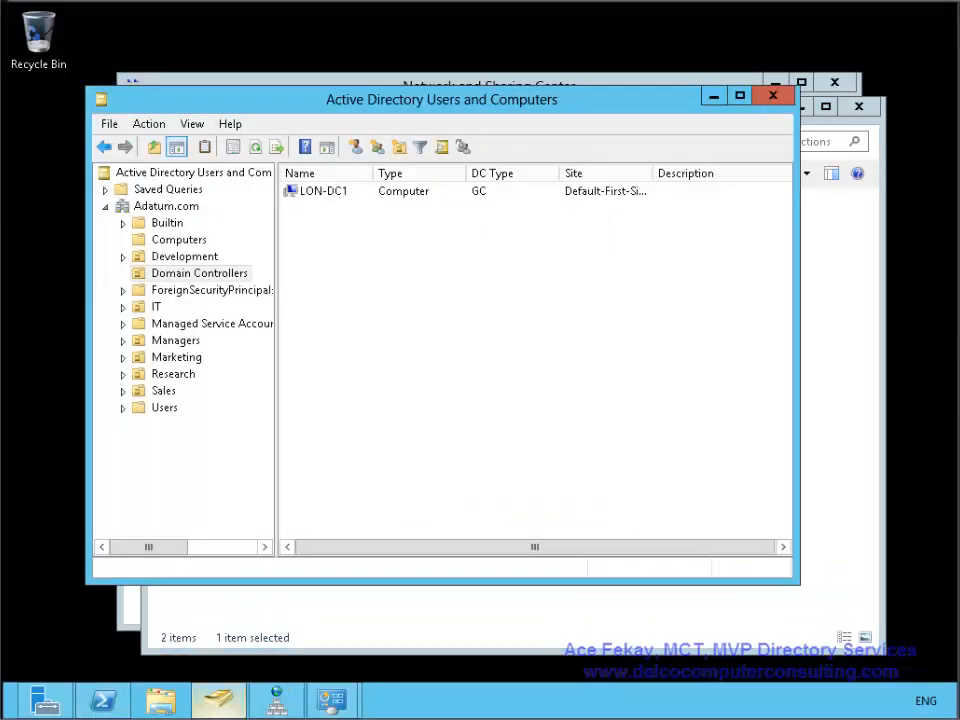
pyautogui.click(166, 206)
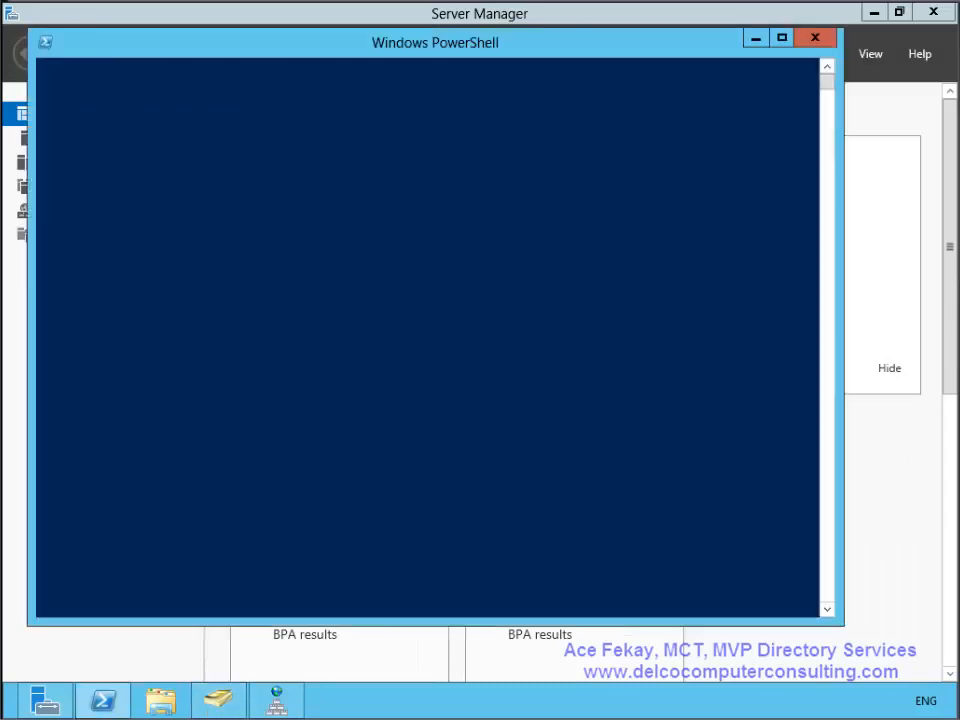
# - Run ipconfig /all, highlight the ::1 DNS server entry, and bring up the Settings charm
pyautogui.write('ipconfig ')
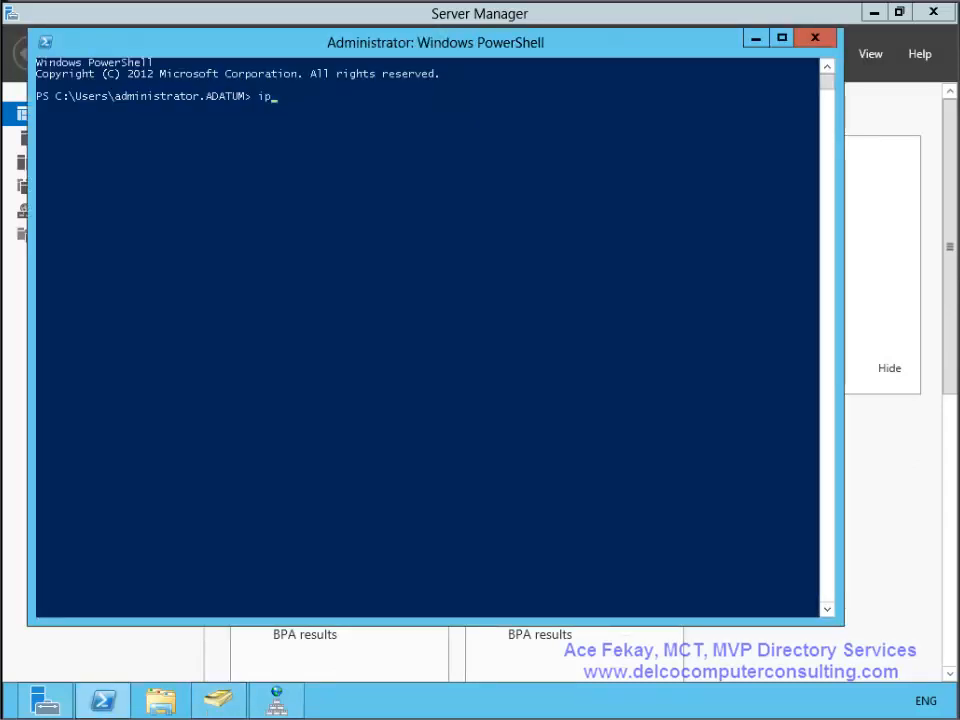
pyautogui.write('/all')
pyautogui.press('Return')
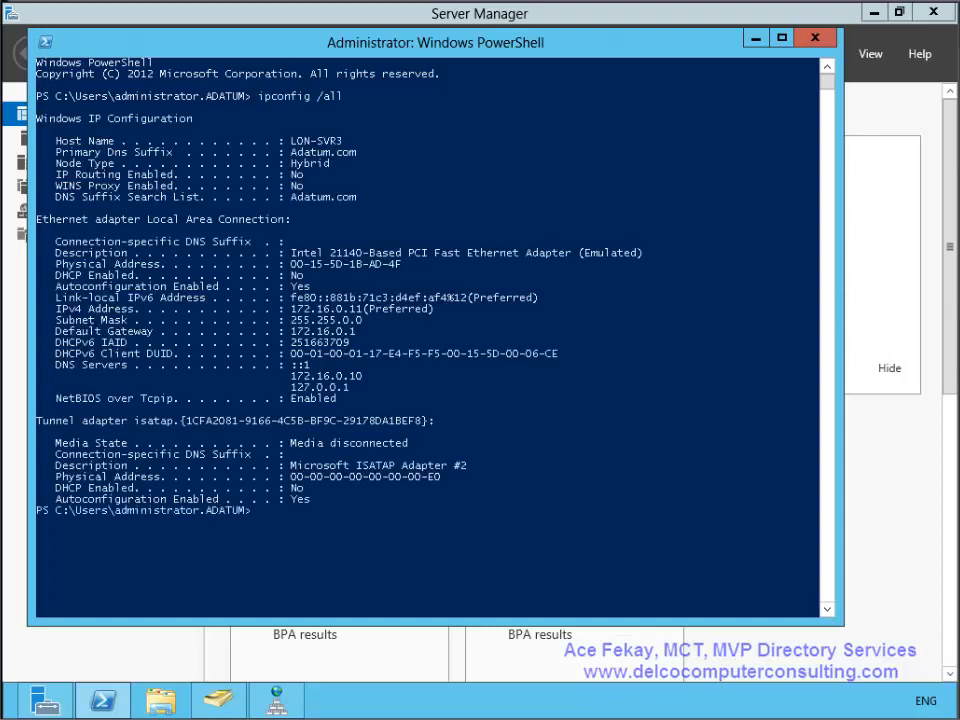
pyautogui.moveTo(316, 366); pyautogui.dragTo(55, 366)
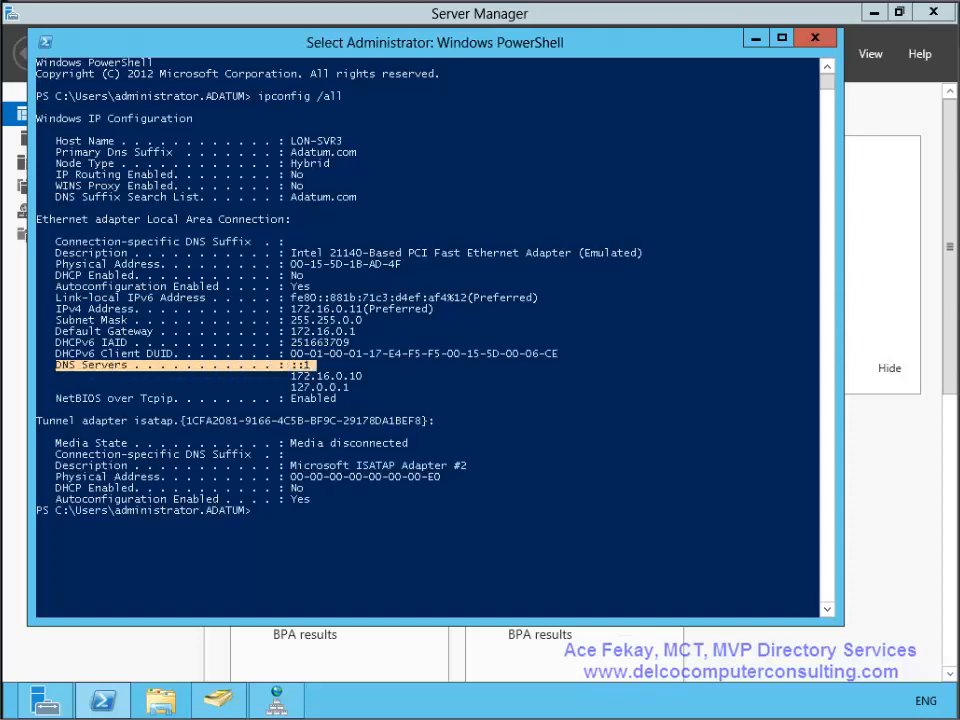
pyautogui.moveTo(293, 366); pyautogui.dragTo(307, 366)
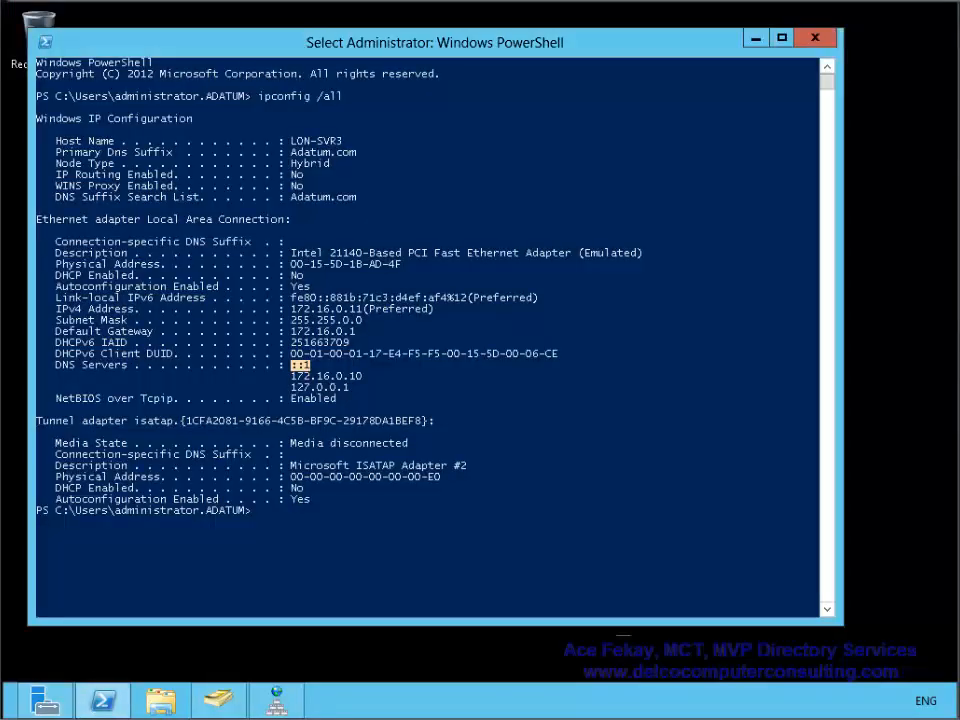
pyautogui.moveTo(957, 3)
pyautogui.click(917, 458)
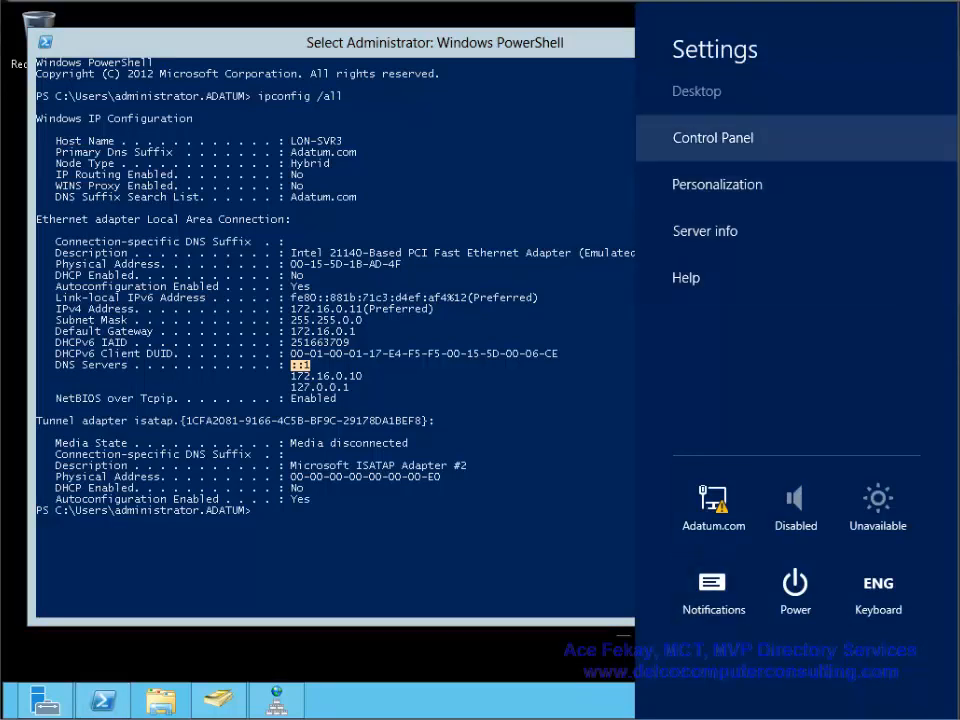
# - Reach the Local Area Connection properties through Control Panel's Network and Sharing Center adapter settings
pyautogui.click(713, 137)
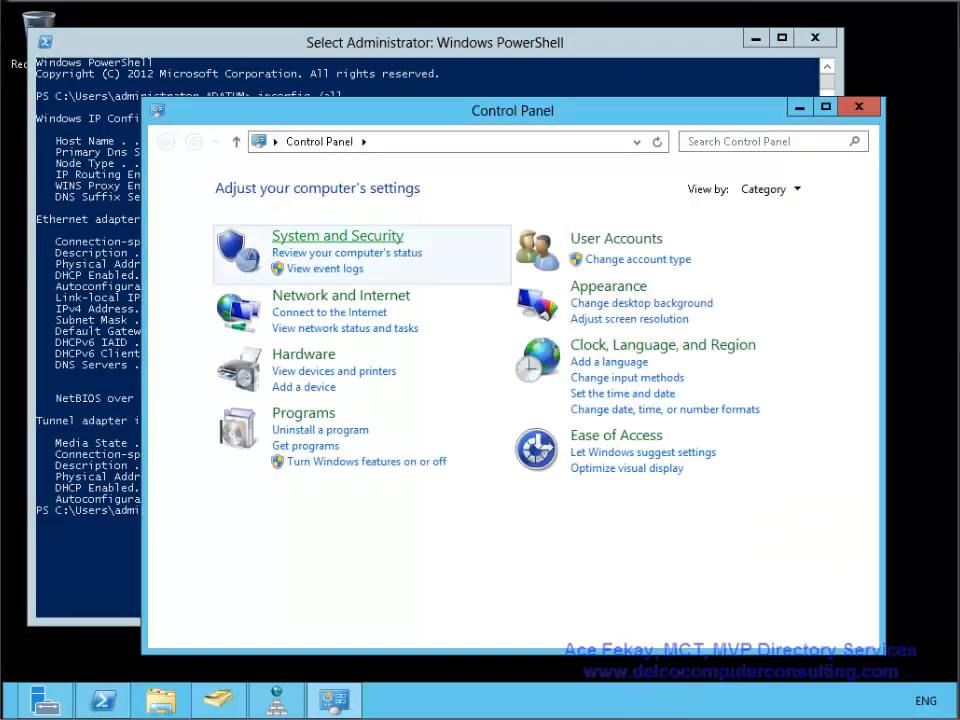
pyautogui.click(341, 295)
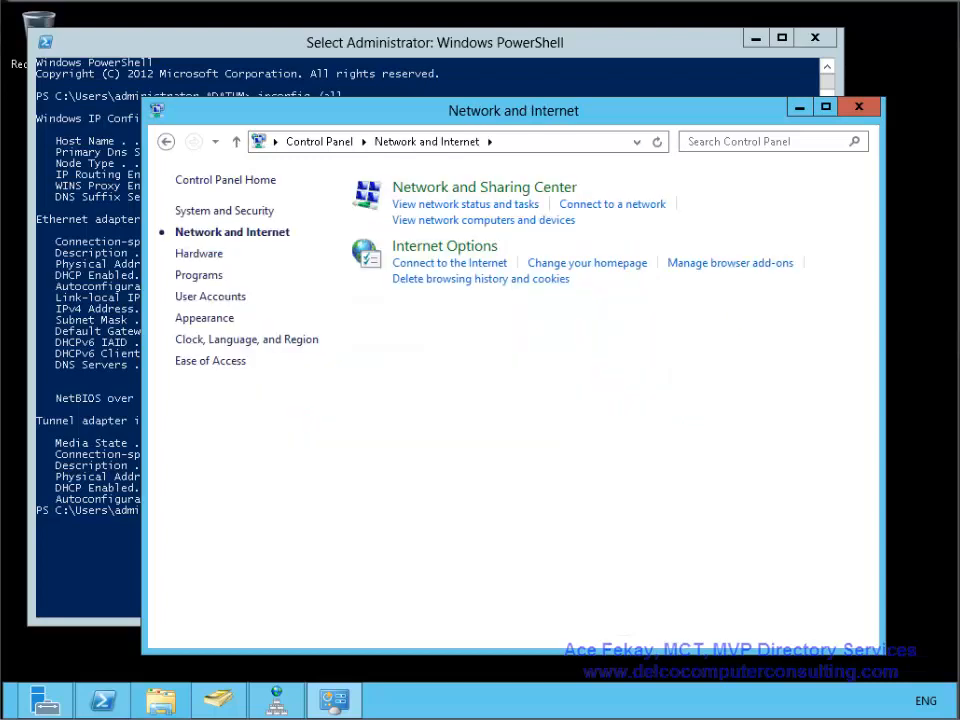
pyautogui.click(484, 187)
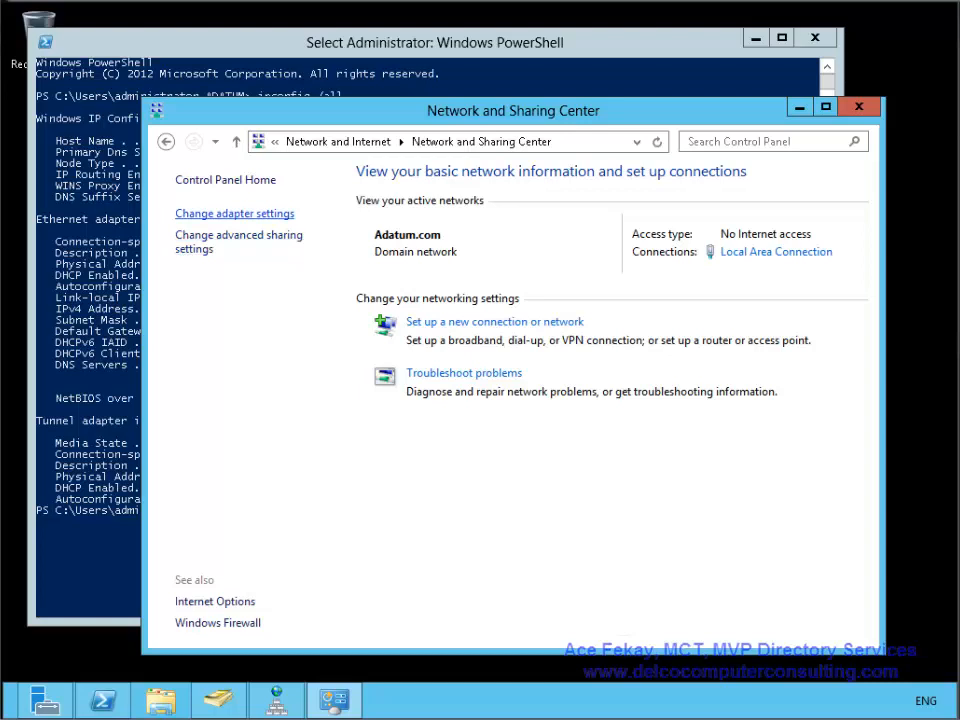
pyautogui.click(234, 213)
pyautogui.doubleClick(300, 240)
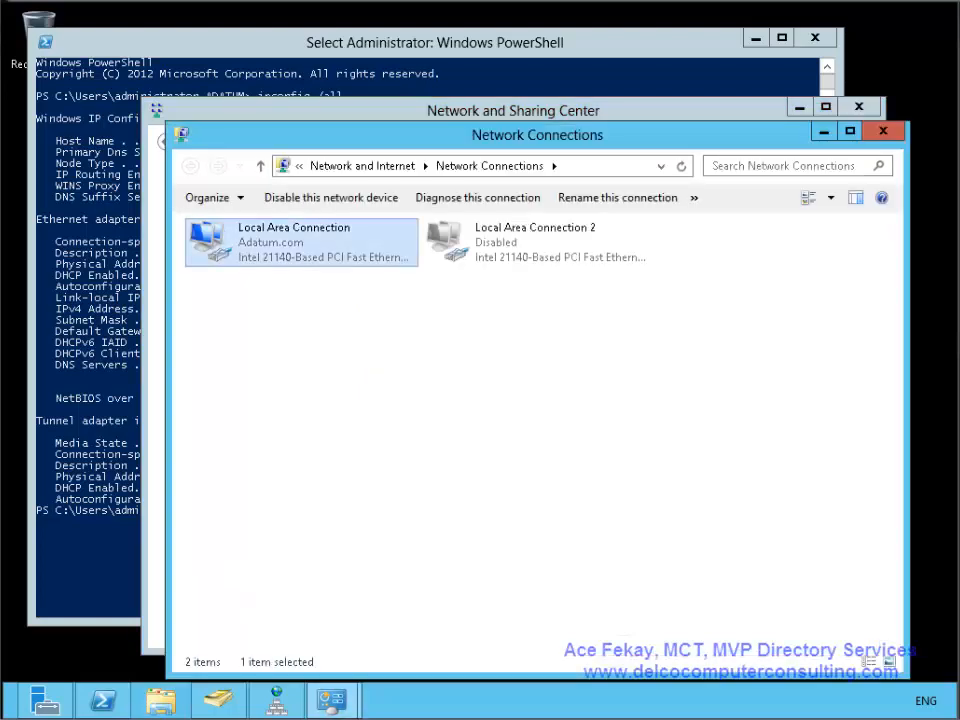
pyautogui.click(369, 505)
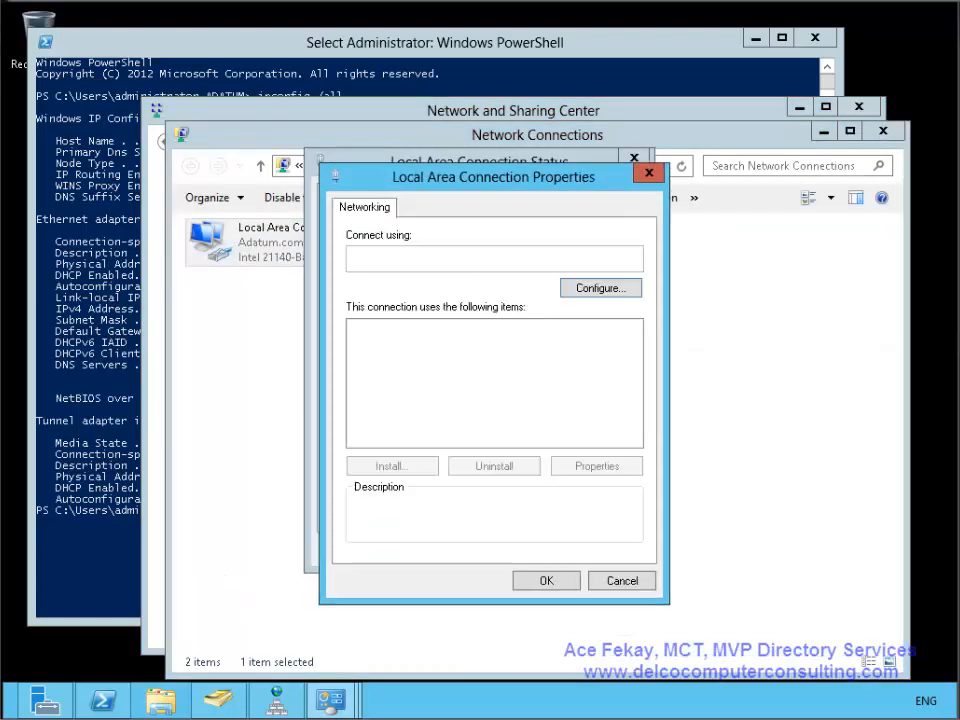
# - Set IPv6 to obtain its DNS server automatically, review the IPv4 DNS settings, and close the dialogs
pyautogui.doubleClick(470, 423)
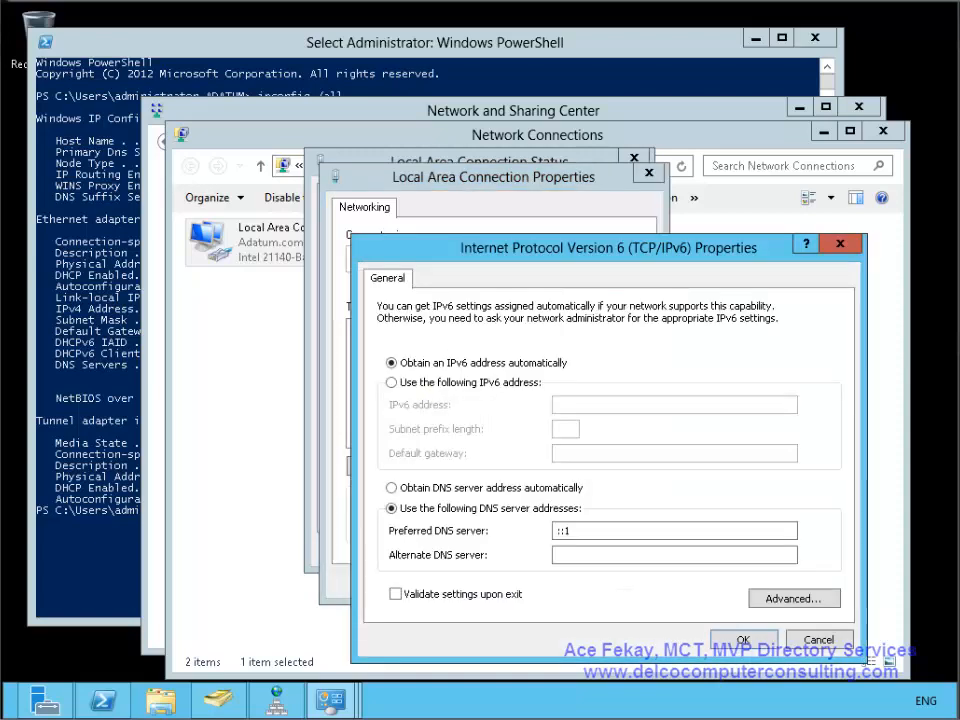
pyautogui.click(392, 488)
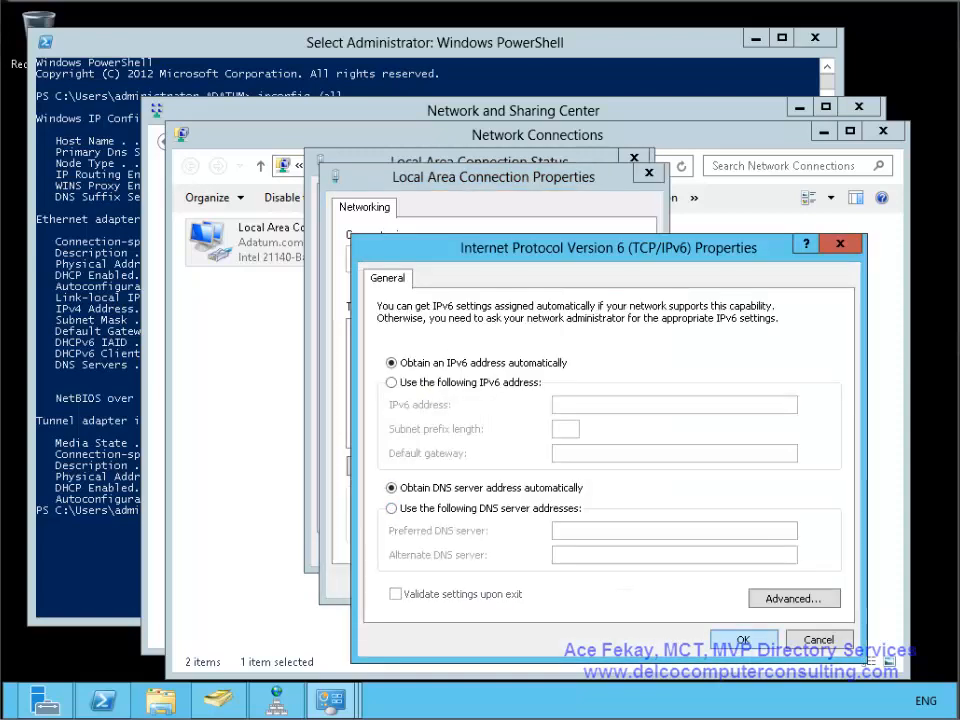
pyautogui.click(743, 639)
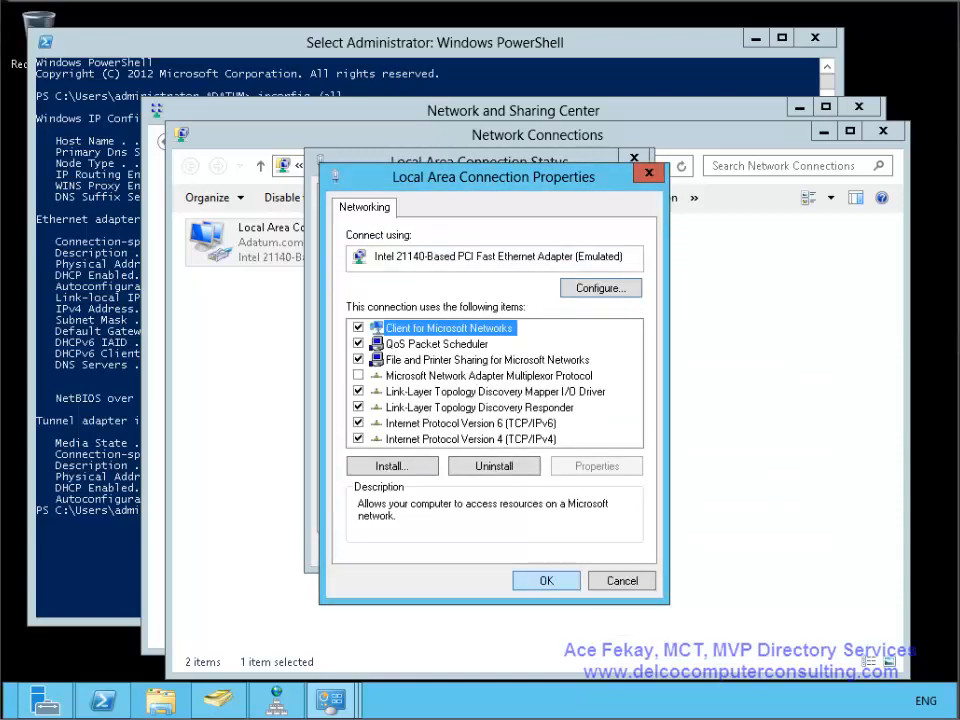
pyautogui.doubleClick(470, 439)
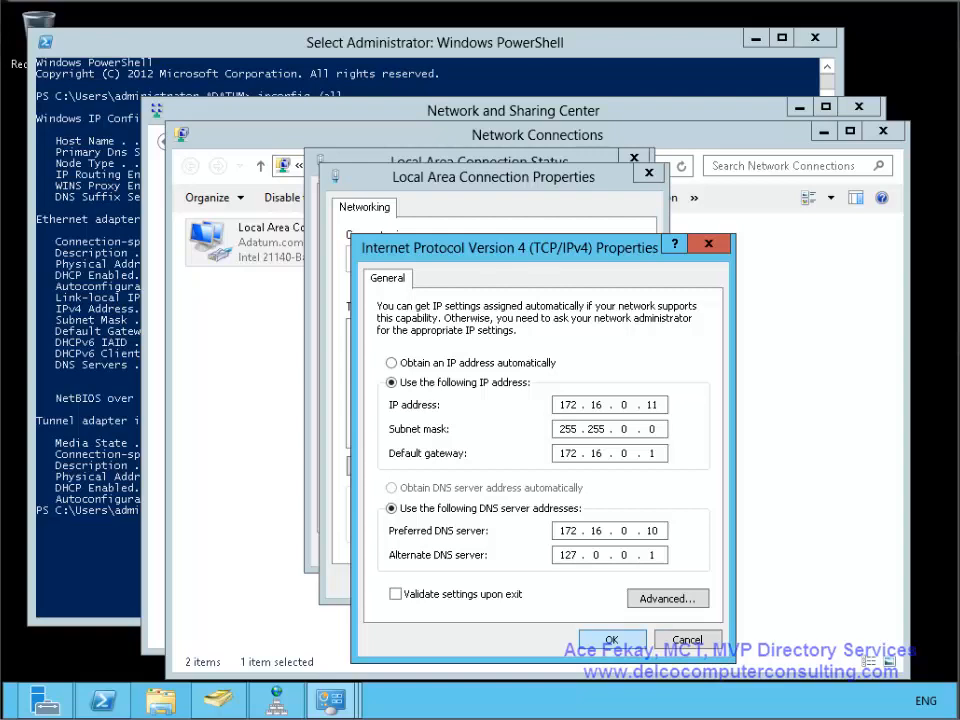
pyautogui.press('Escape')
pyautogui.press('Escape')
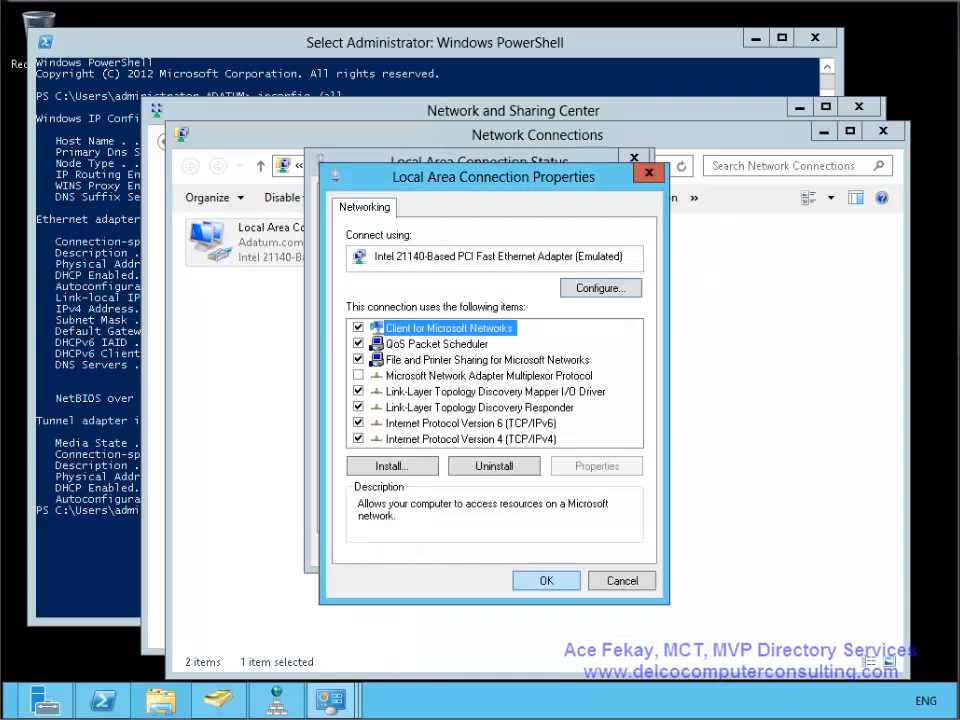
pyautogui.press('Escape')
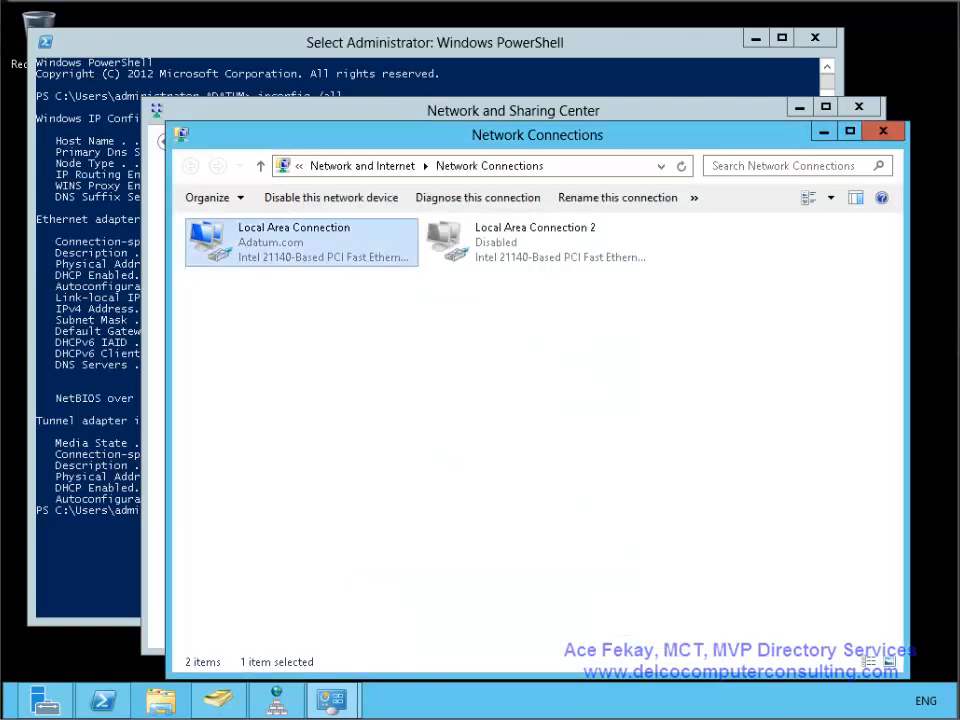
pyautogui.click(100, 360)
# - Rerun ipconfig /all and confirm the DNS servers are now 172.16.0.10 and 127.0.0.1
pyautogui.press('Up')
pyautogui.press('Return')
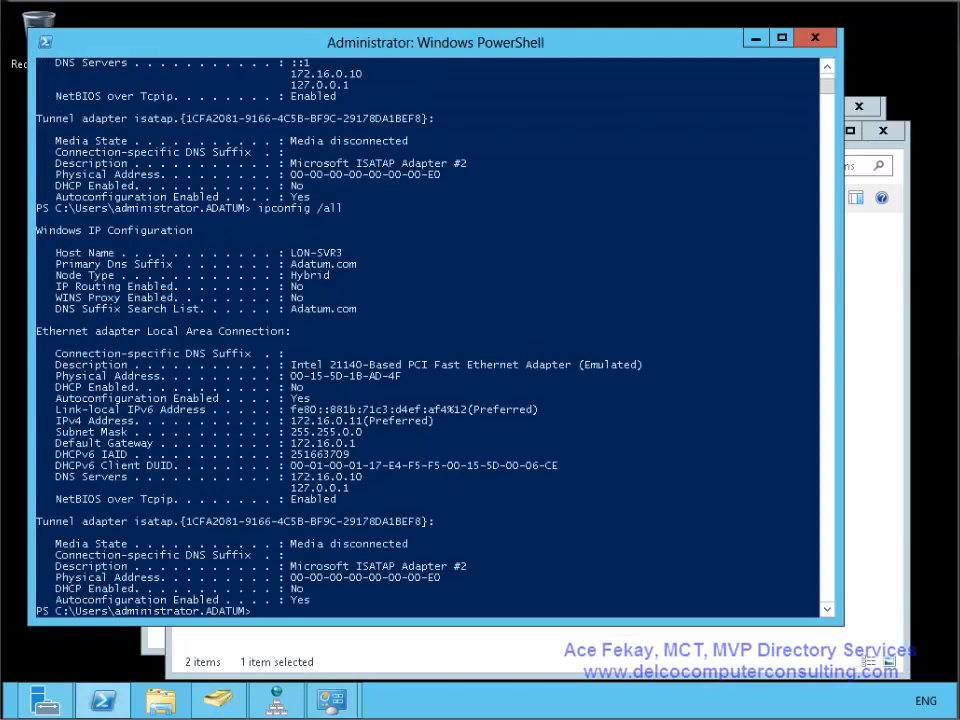
pyautogui.scroll(-1, 430, 340)
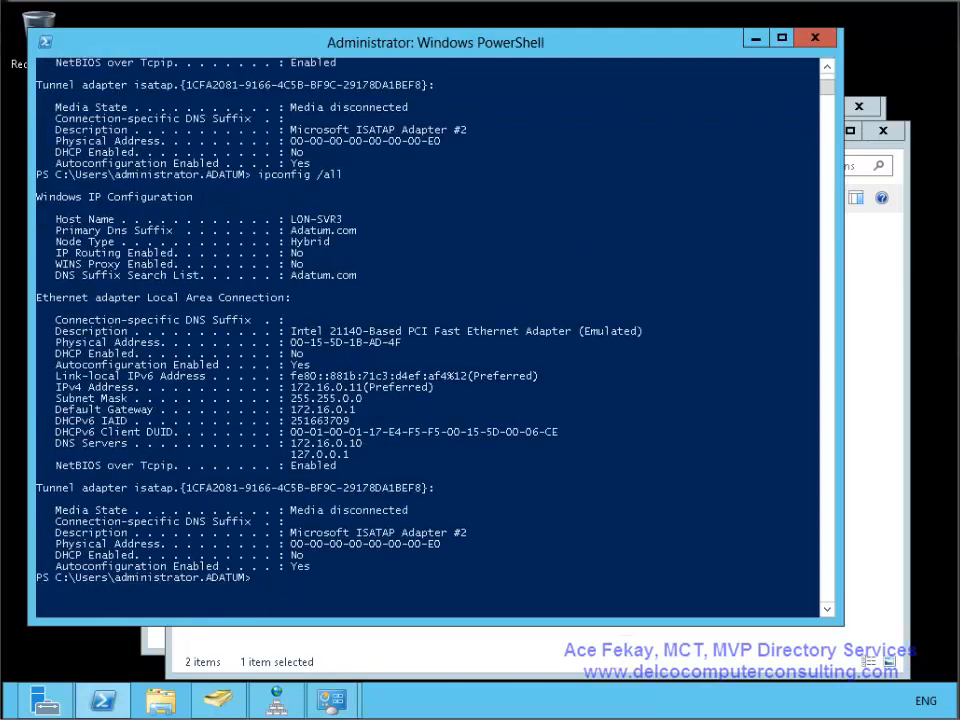
pyautogui.click(59, 443)
pyautogui.moveTo(59, 443); pyautogui.dragTo(380, 456)
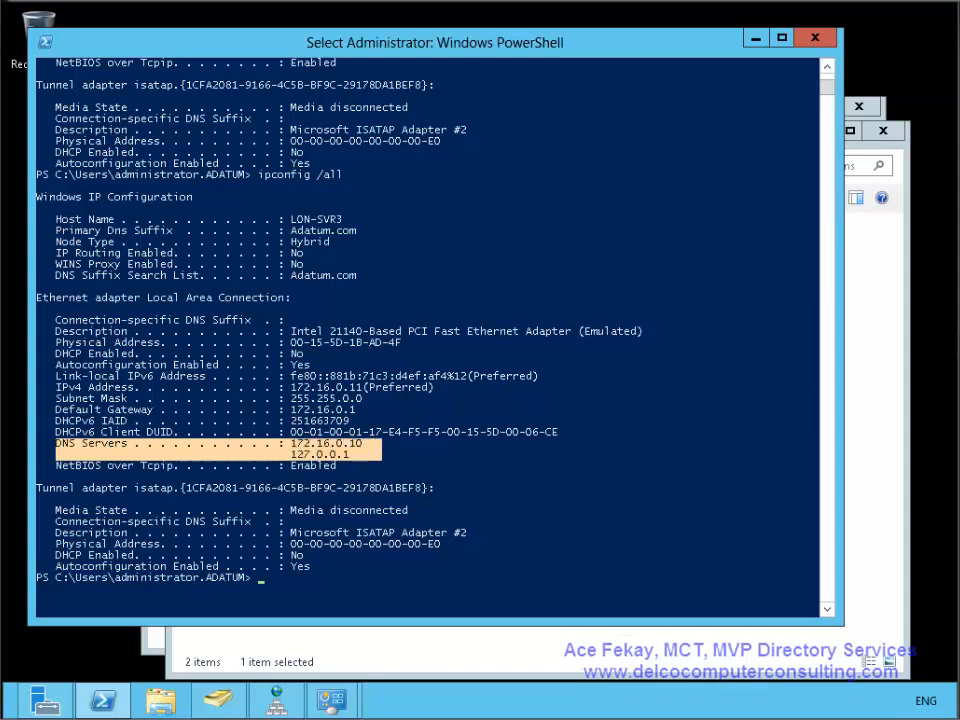
pyautogui.click(489, 499)
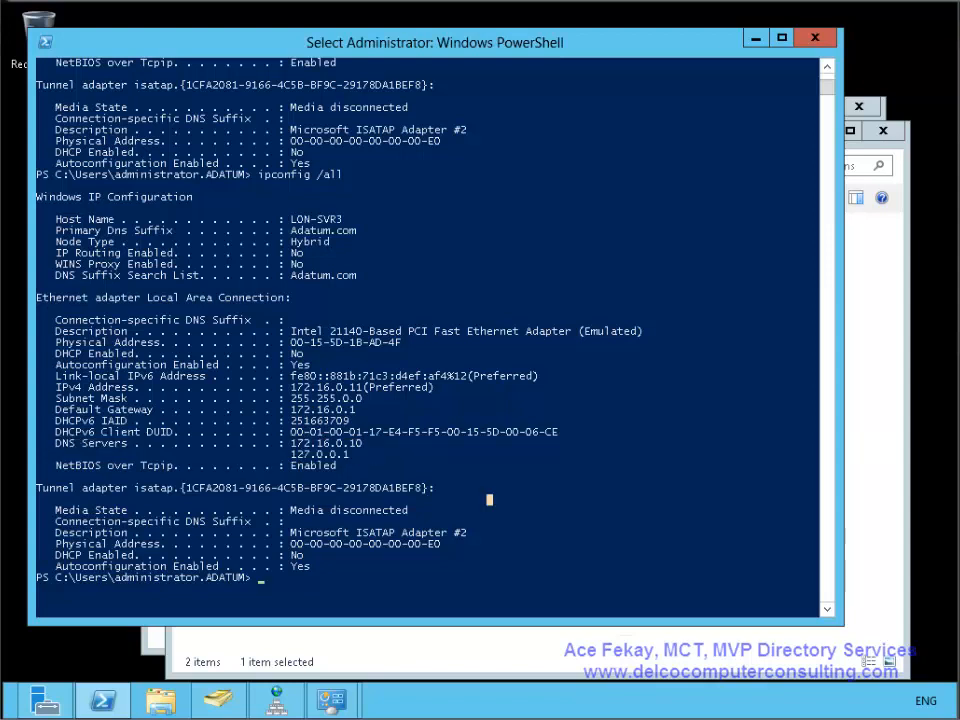
pyautogui.press('Escape')
# - Run ipconfig /registerdns, restart Netlogon with net stop and net start netlogon, and minimize PowerShell
pyautogui.write('ipconfi')
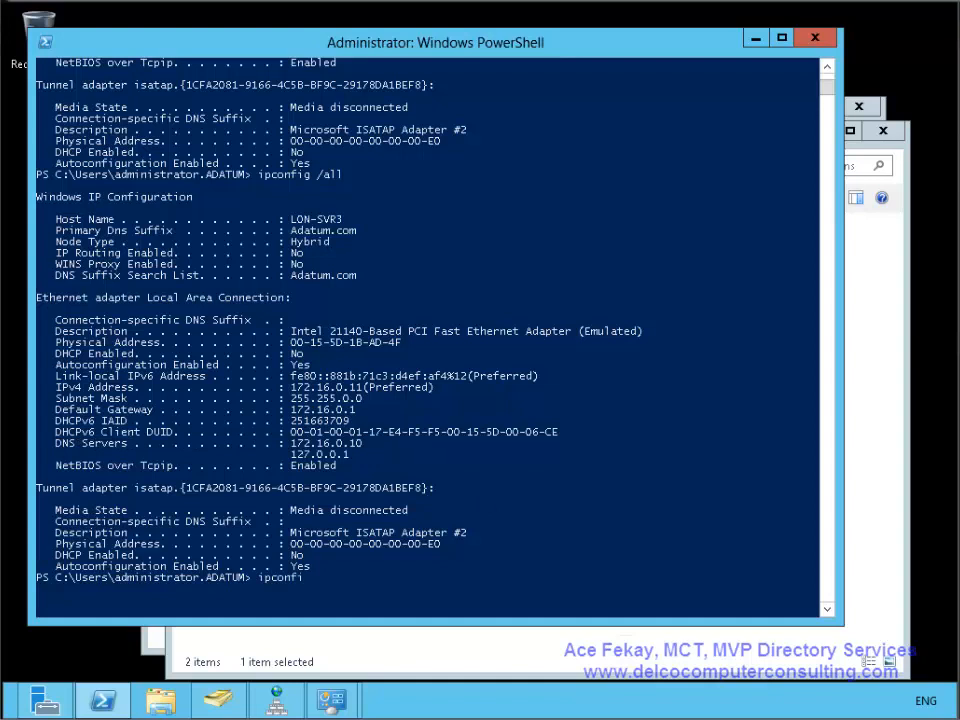
pyautogui.write('g /re')
pyautogui.write('gisterdn')
pyautogui.write('s')
pyautogui.press('Return')
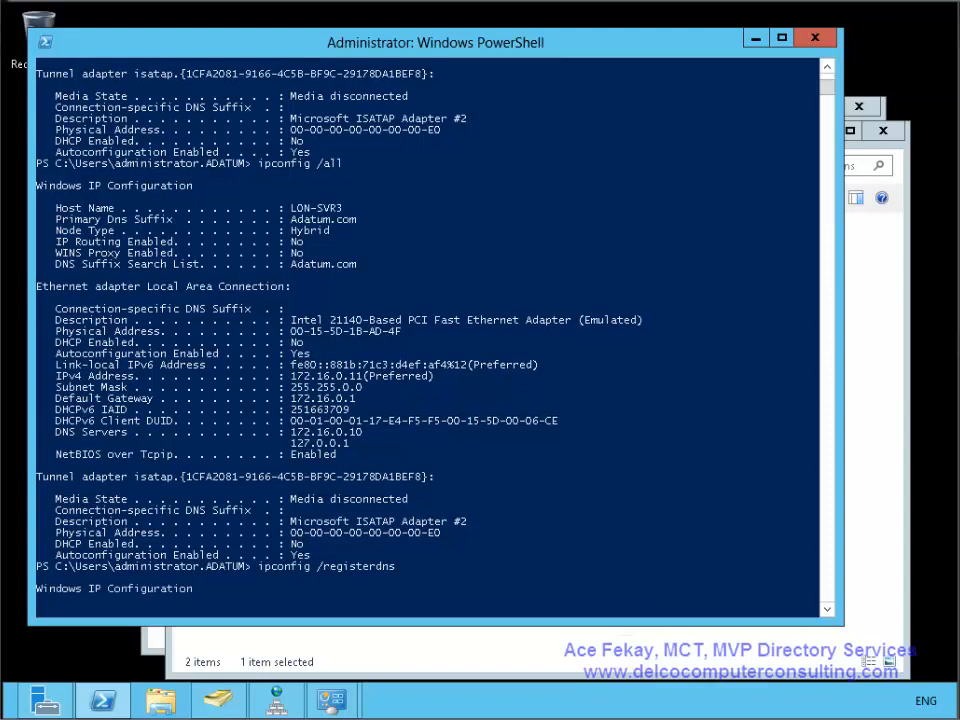
pyautogui.write('nets top netlogon')
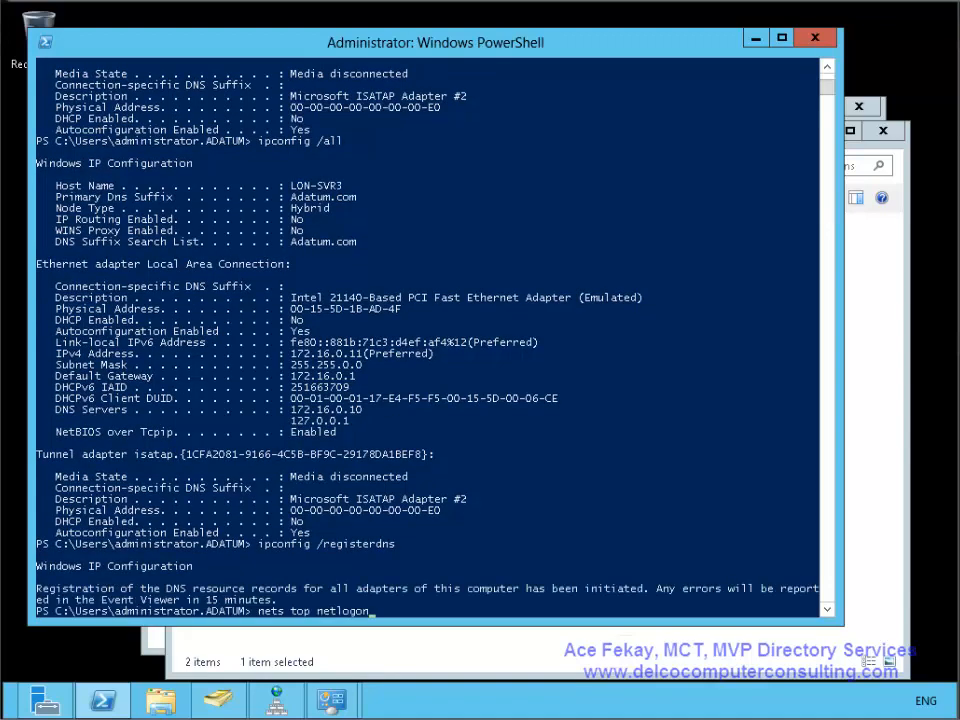
pyautogui.press('BackSpace')
pyautogui.press('BackSpace')
pyautogui.press('BackSpace')
pyautogui.press('BackSpace')
pyautogui.press('BackSpace')
pyautogui.press('BackSpace')
pyautogui.press('BackSpace')
pyautogui.press('BackSpace')
pyautogui.press('BackSpace')
pyautogui.press('BackSpace')
pyautogui.press('BackSpace')
pyautogui.press('BackSpace')
pyautogui.press('BackSpace')
pyautogui.press('BackSpace')
pyautogui.write('stop netlogon')
pyautogui.press('Return')
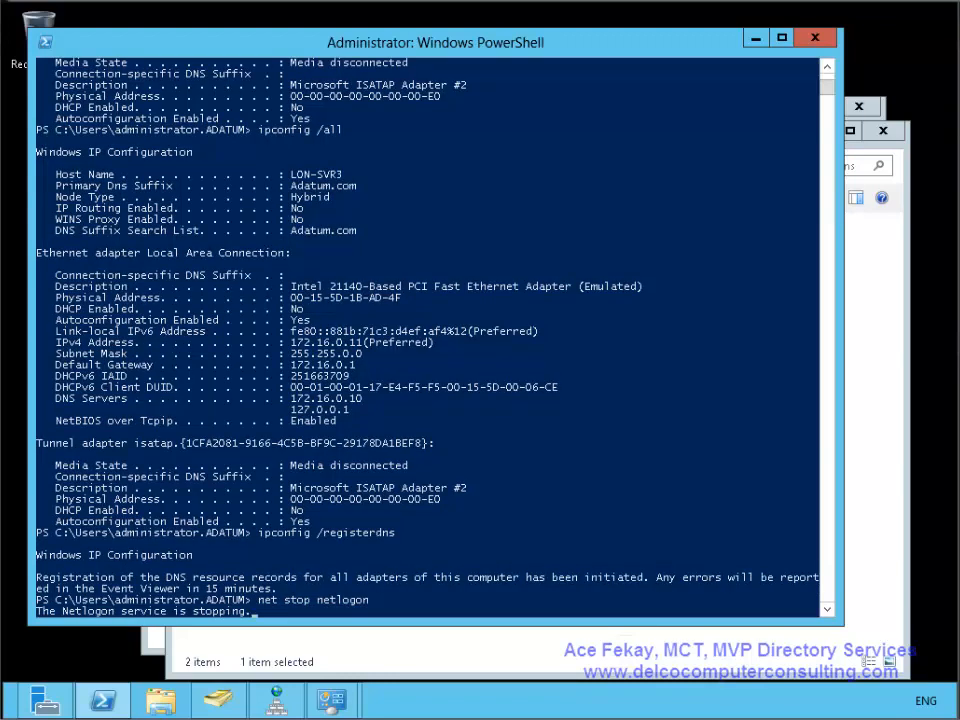
pyautogui.write('net ')
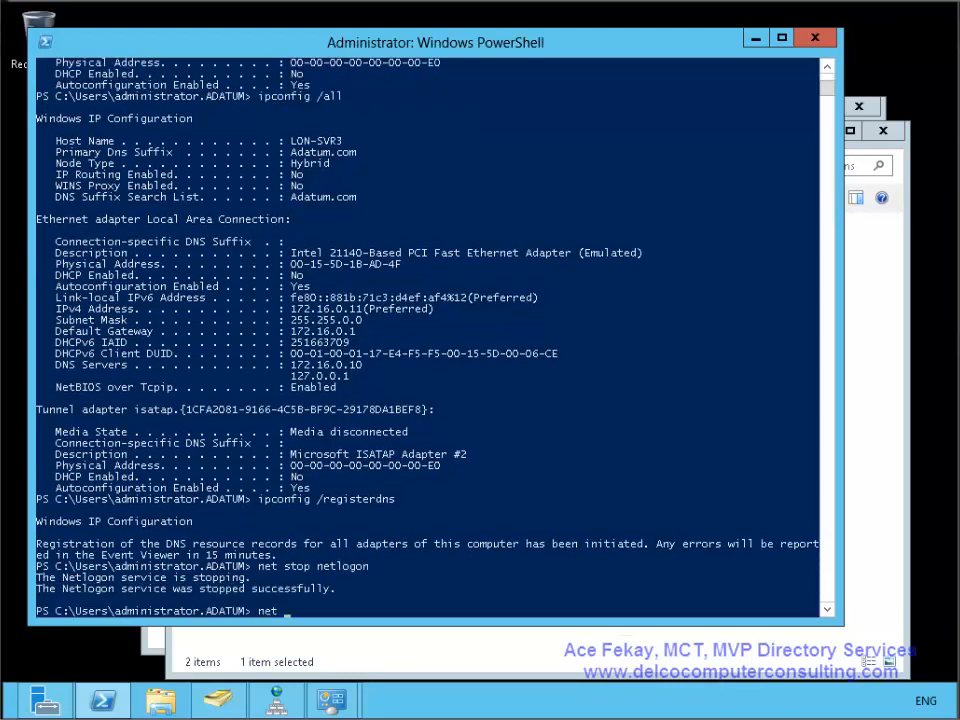
pyautogui.write('start netlogon')
pyautogui.press('Return')
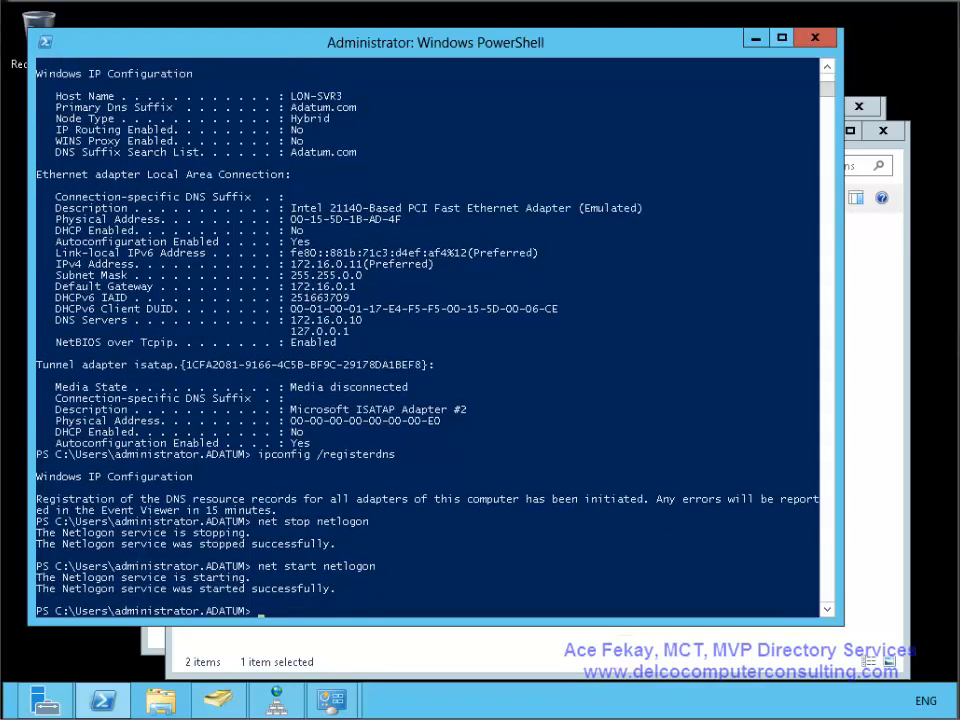
pyautogui.click(756, 38)
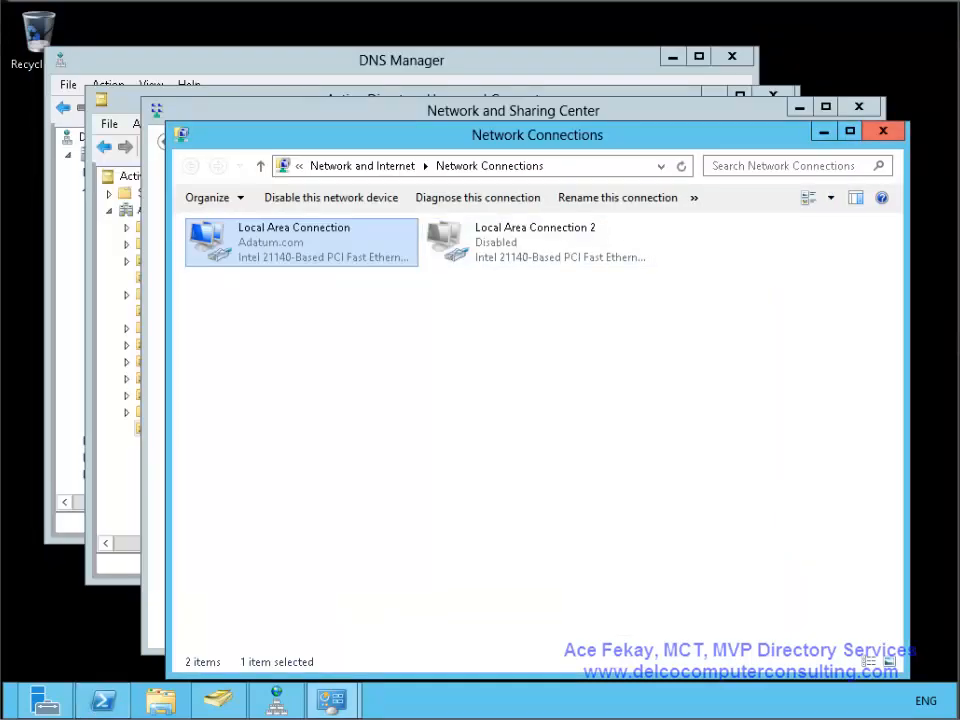
# - Minimize the network windows and refresh Adatum.com with F5 so Demo OU sorts alphabetically
pyautogui.click(824, 132)
pyautogui.click(799, 107)
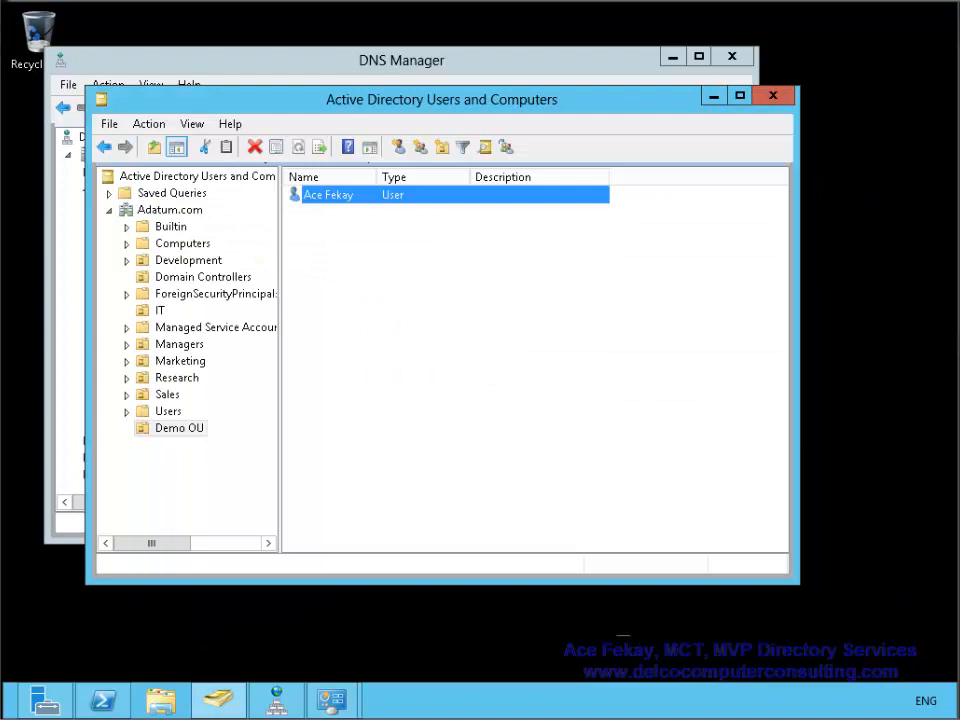
pyautogui.click(170, 210)
pyautogui.press('F5')
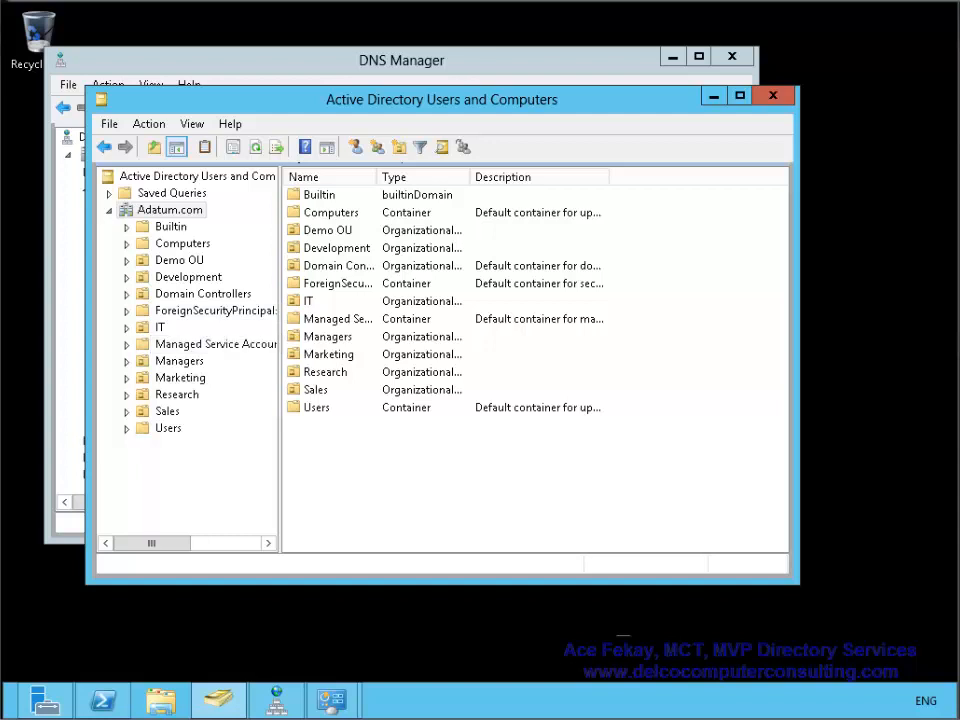
pyautogui.click(45, 700)
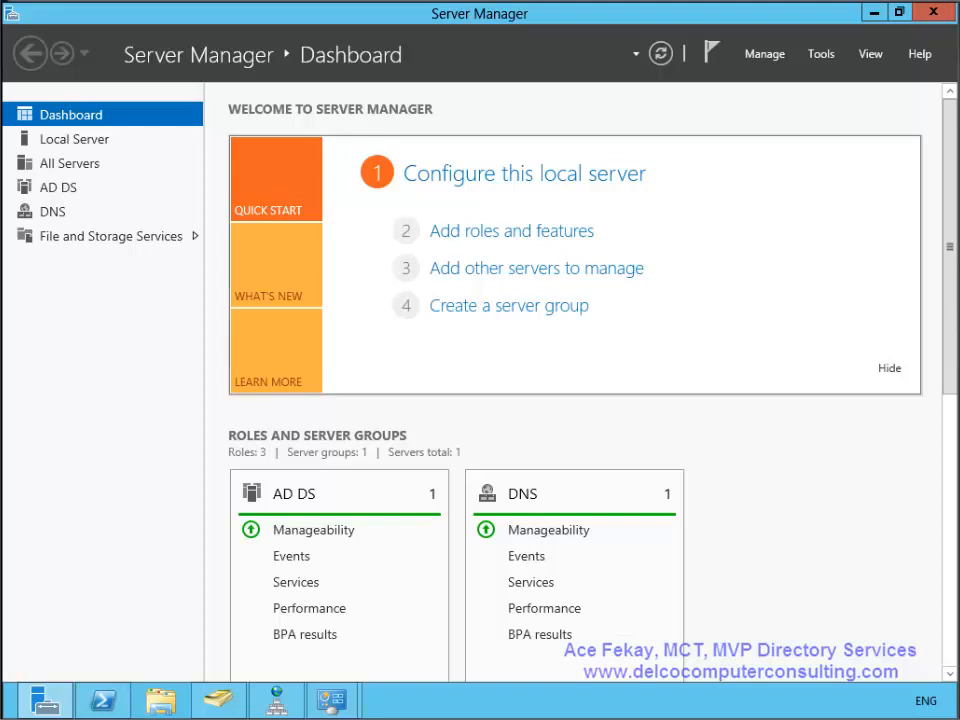
pyautogui.scroll(-3, 575, 380)
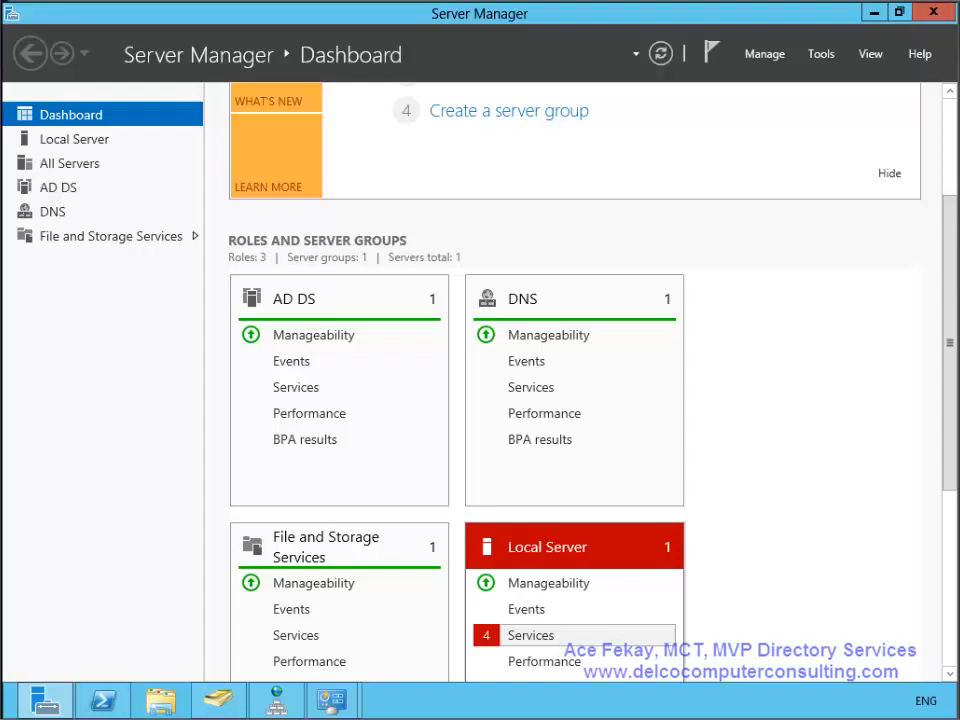
pyautogui.click(530, 635)
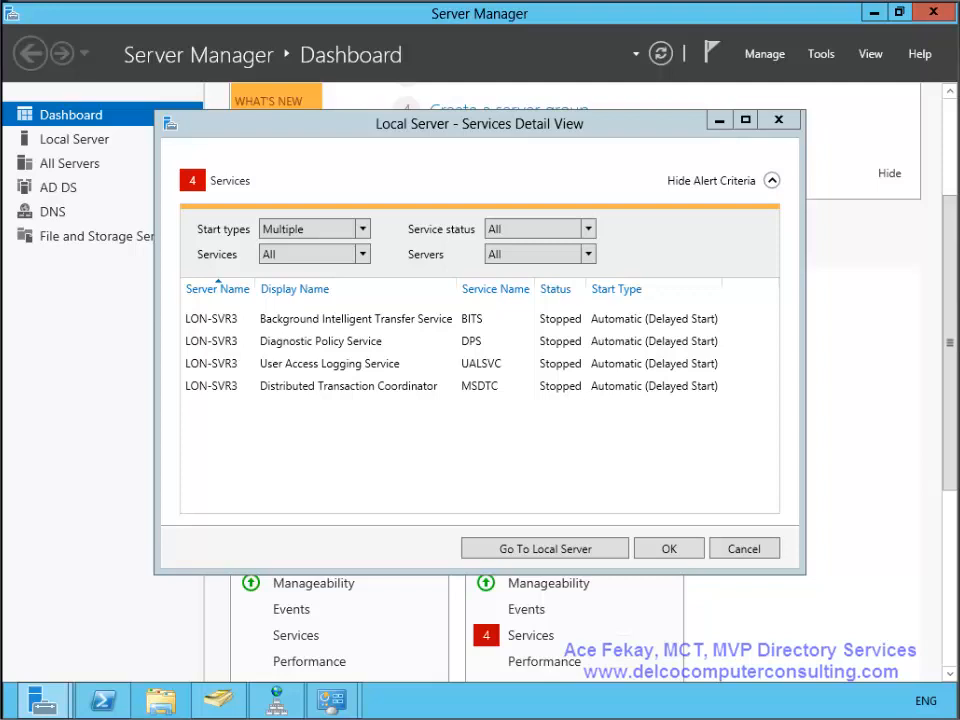
pyautogui.click(744, 548)
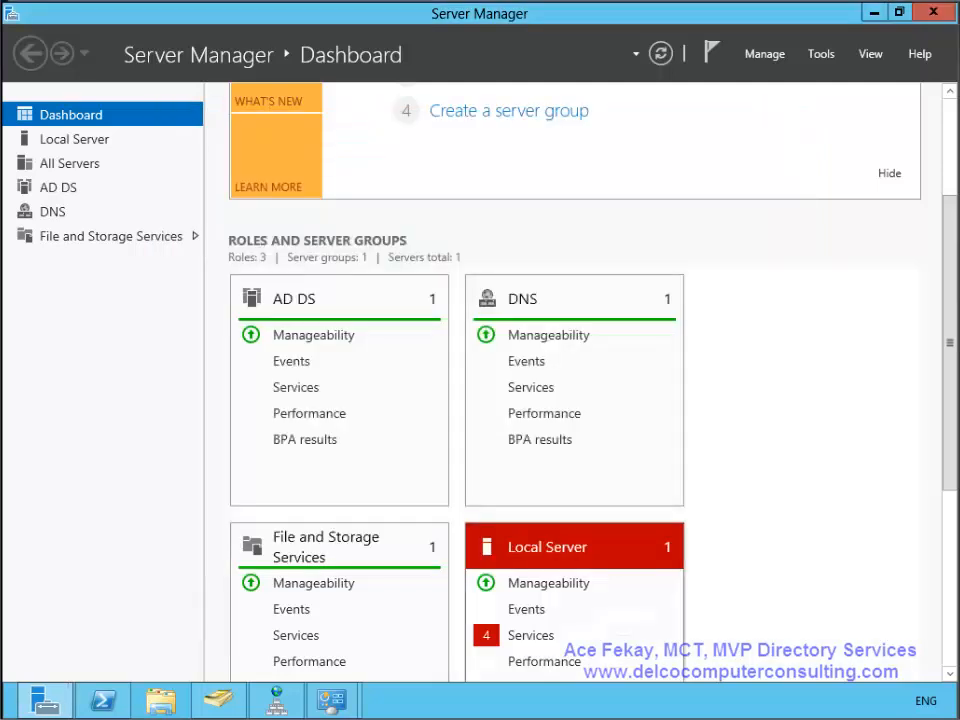
pyautogui.scroll(-2, 574, 382)
pyautogui.scroll(3, 574, 382)
pyautogui.scroll(-4, 574, 382)
# - Launch Active Directory Sites and Services from the Tools menu and expand the Sites container
pyautogui.scroll(3, 574, 382)
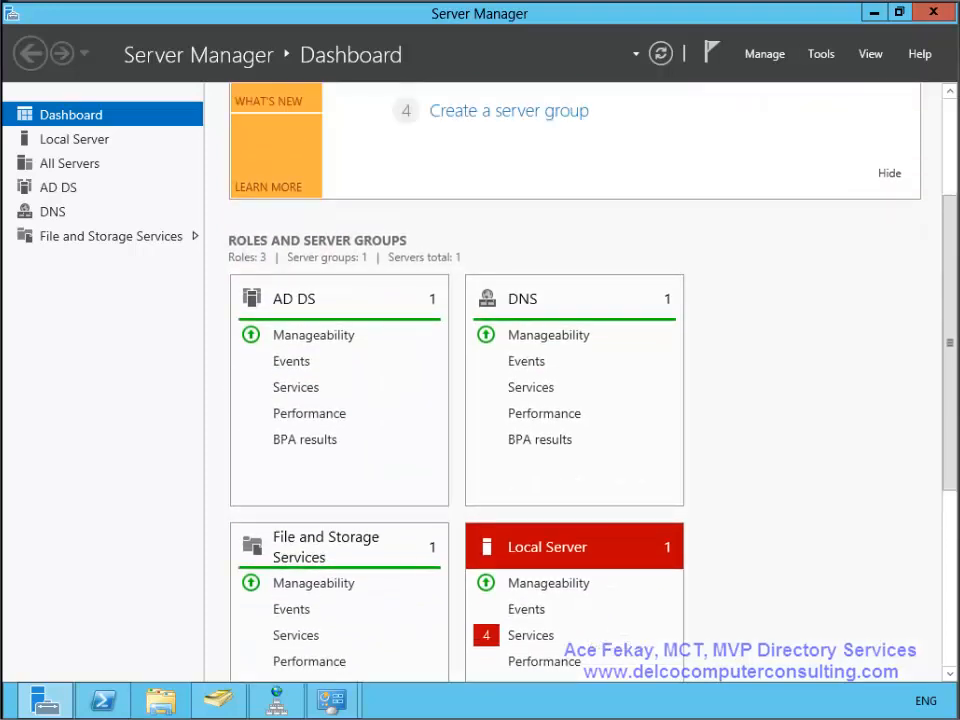
pyautogui.click(821, 53)
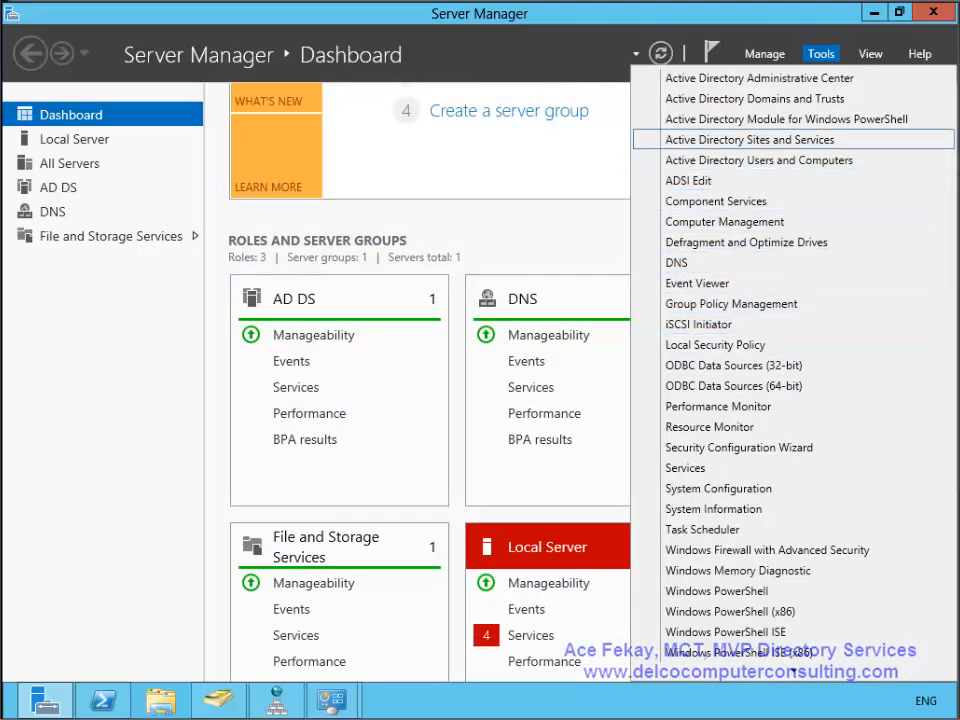
pyautogui.click(750, 140)
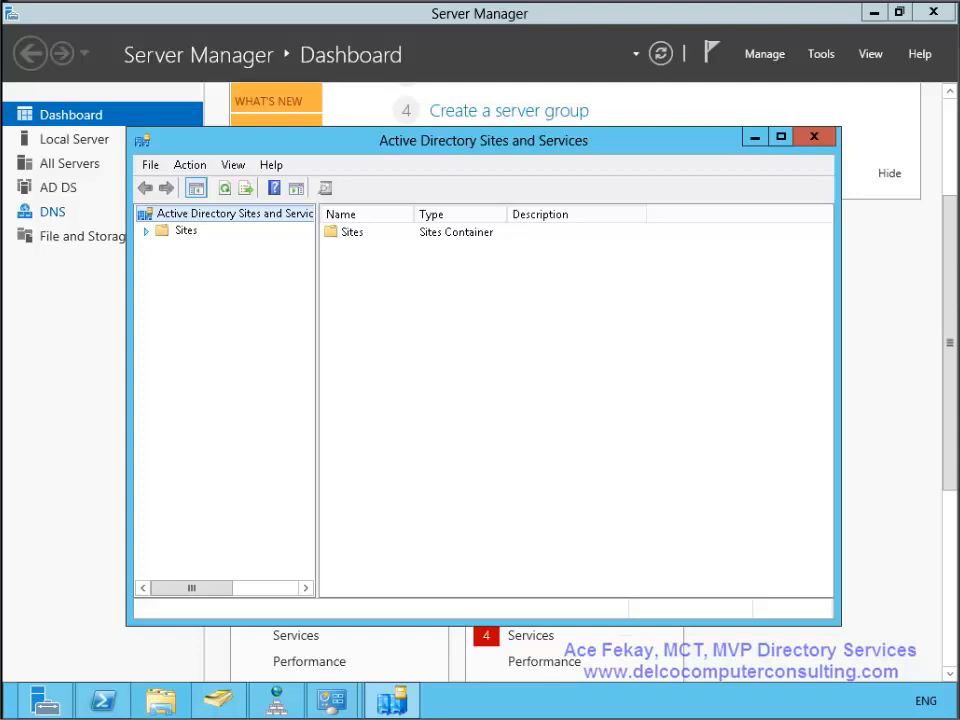
pyautogui.click(146, 231)
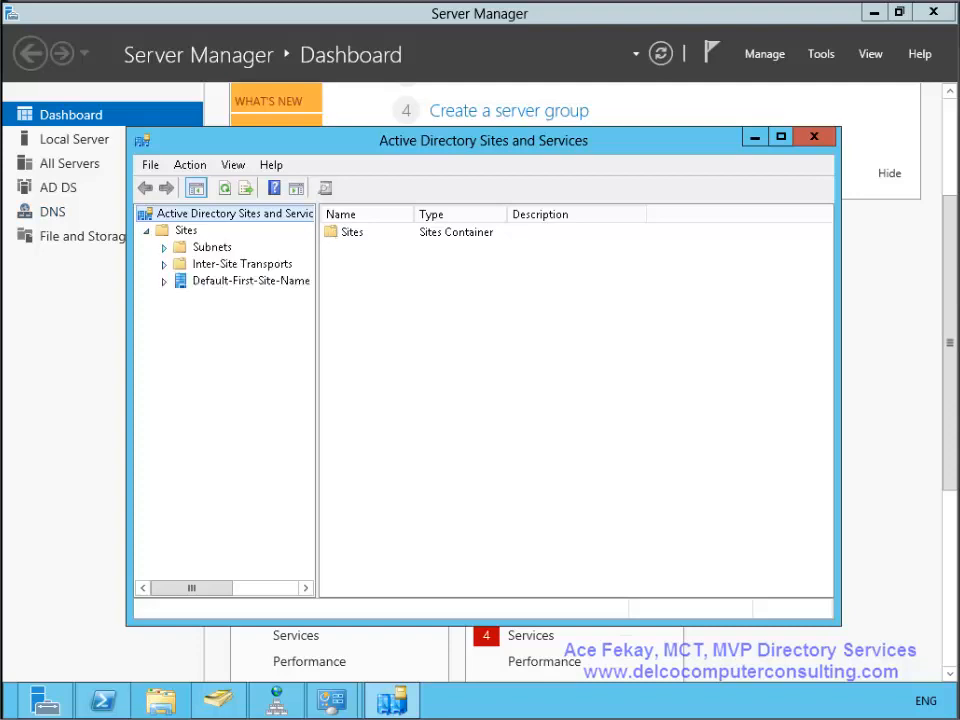
# - Expand Default-First-Site-Name > Servers and show LON-DC1's NTDS Settings
pyautogui.click(164, 282)
pyautogui.click(182, 298)
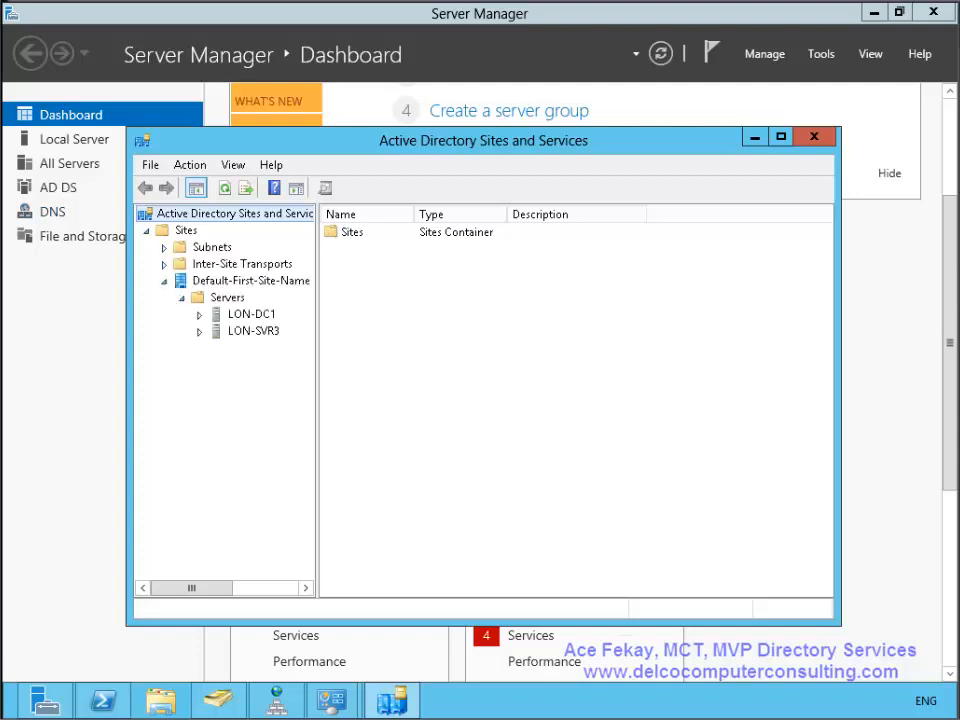
pyautogui.click(199, 314)
pyautogui.click(280, 331)
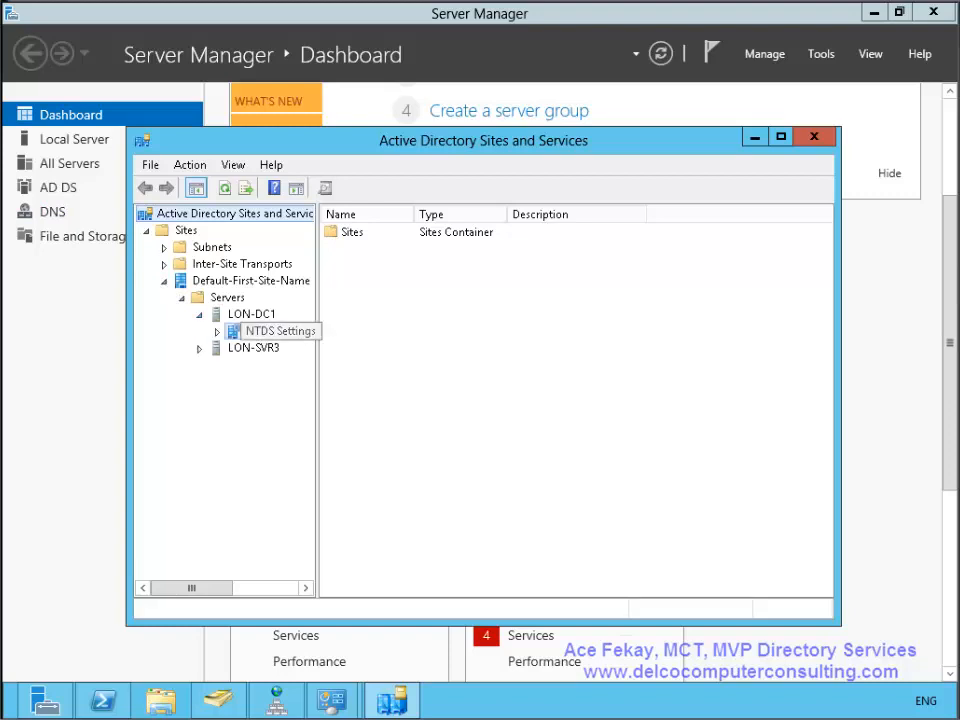
# - Show LON-SVR3's NTDS Settings connection from LON-DC1, then open and cancel its Properties
pyautogui.click(199, 348)
pyautogui.click(279, 365)
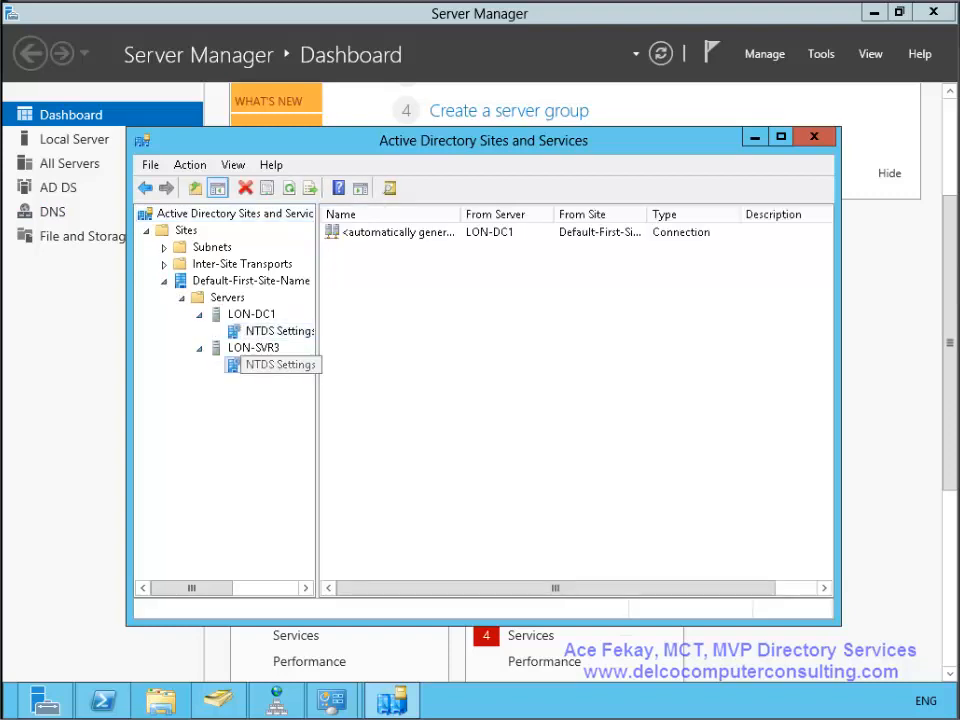
pyautogui.rightClick(251, 365)
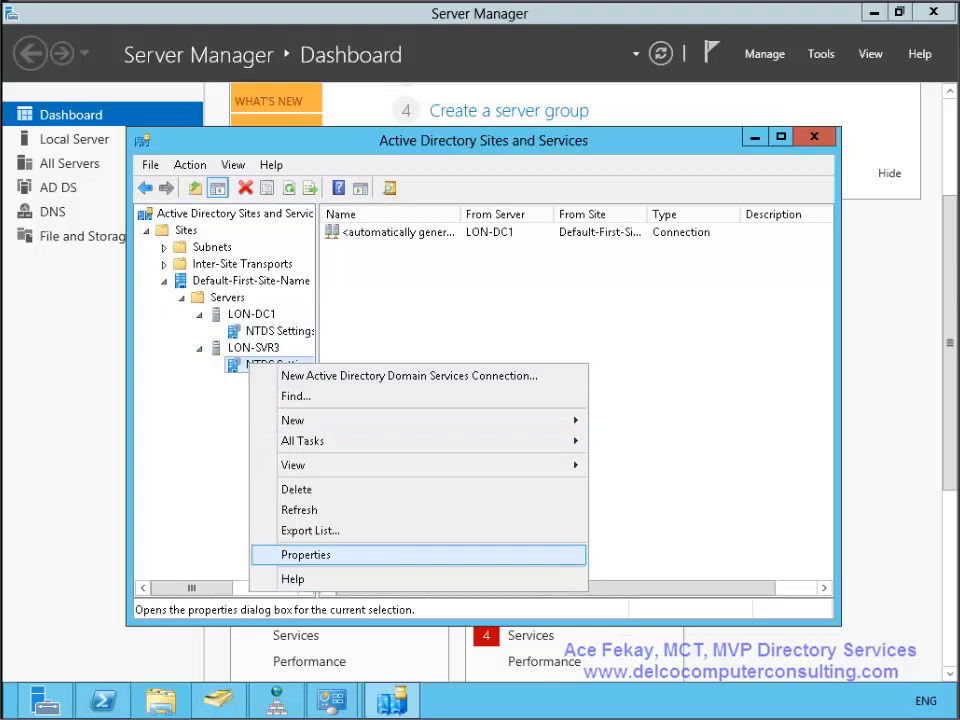
pyautogui.click(289, 553)
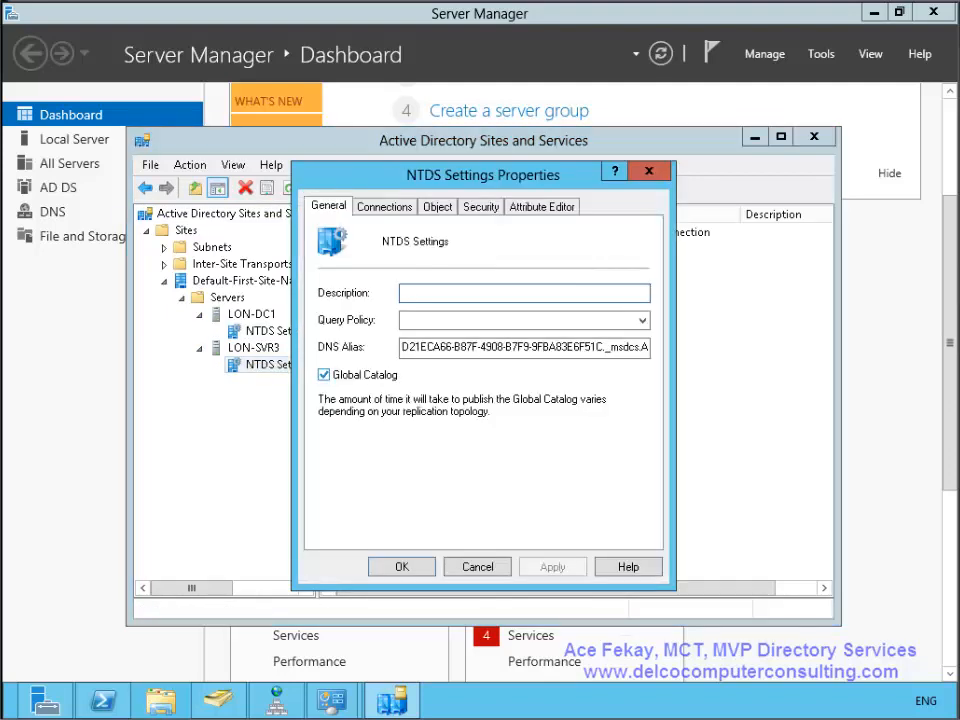
pyautogui.click(477, 567)
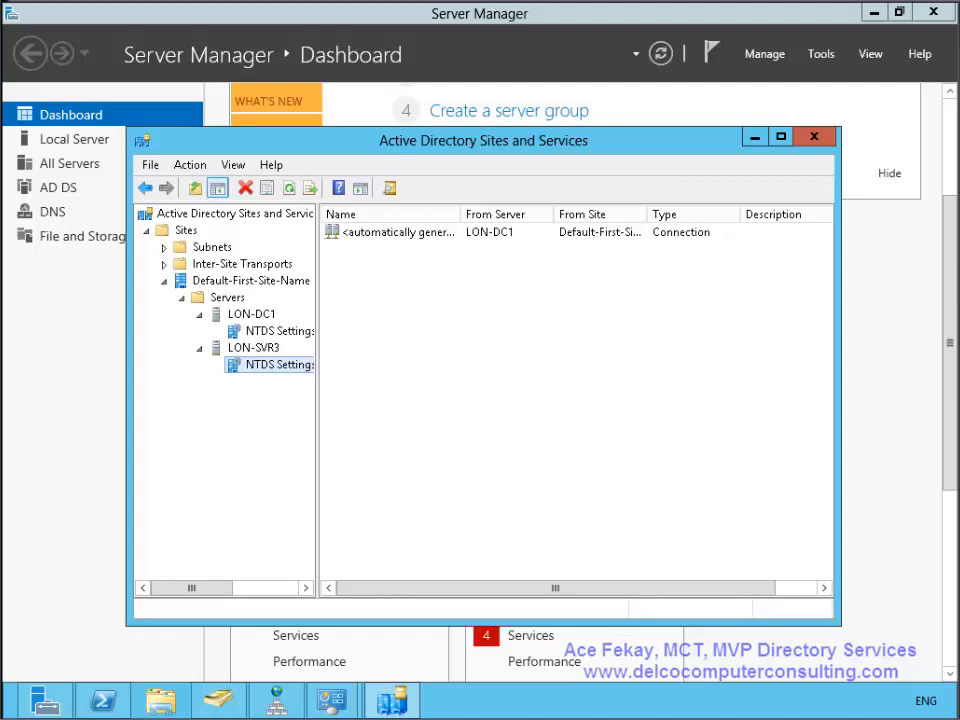
# - Replicate the connection from LON-DC1 now and refresh LON-DC1's NTDS Settings view
pyautogui.rightClick(470, 232)
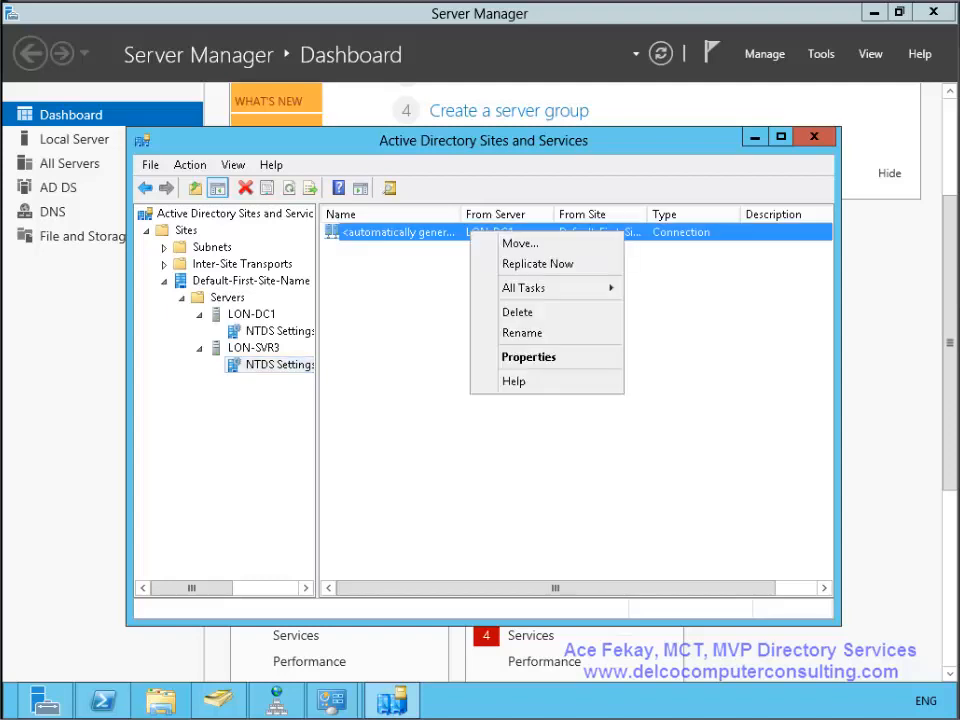
pyautogui.press('Return')
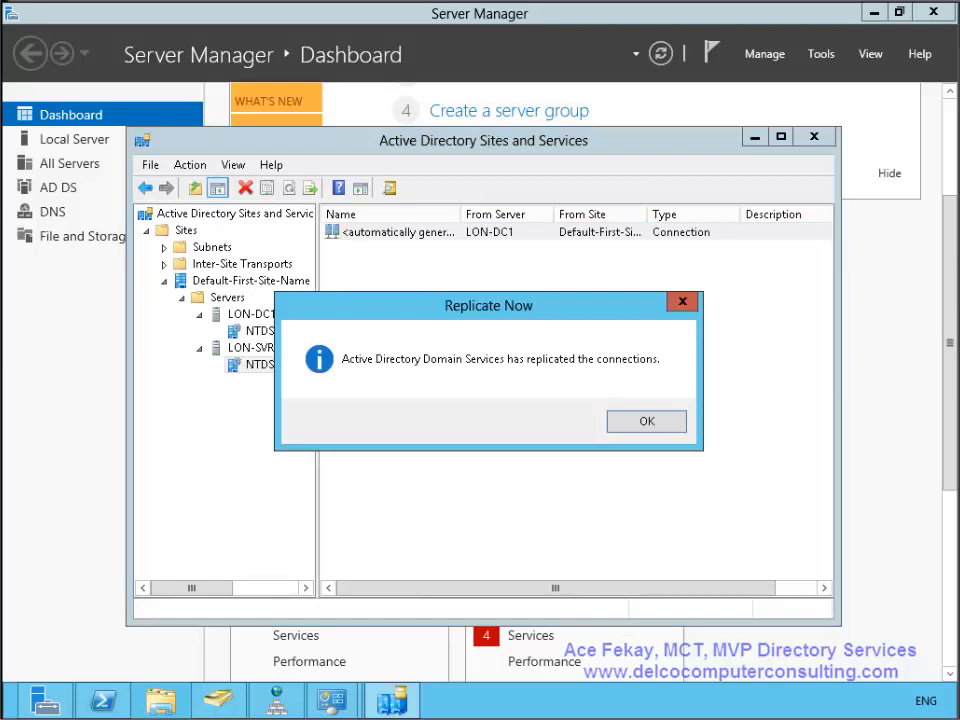
pyautogui.click(647, 421)
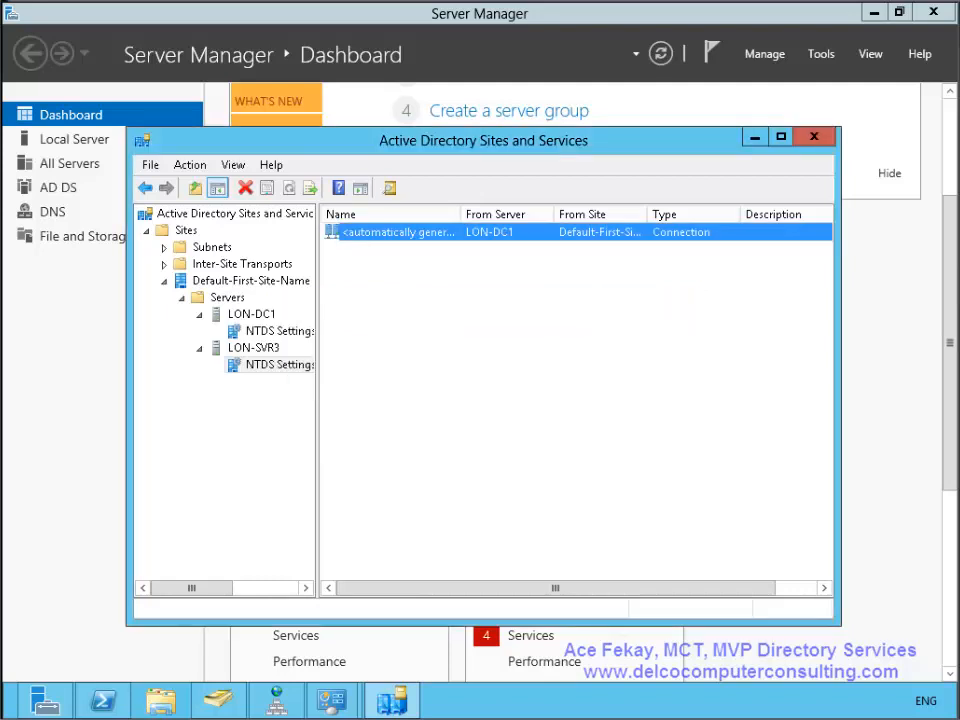
pyautogui.click(278, 331)
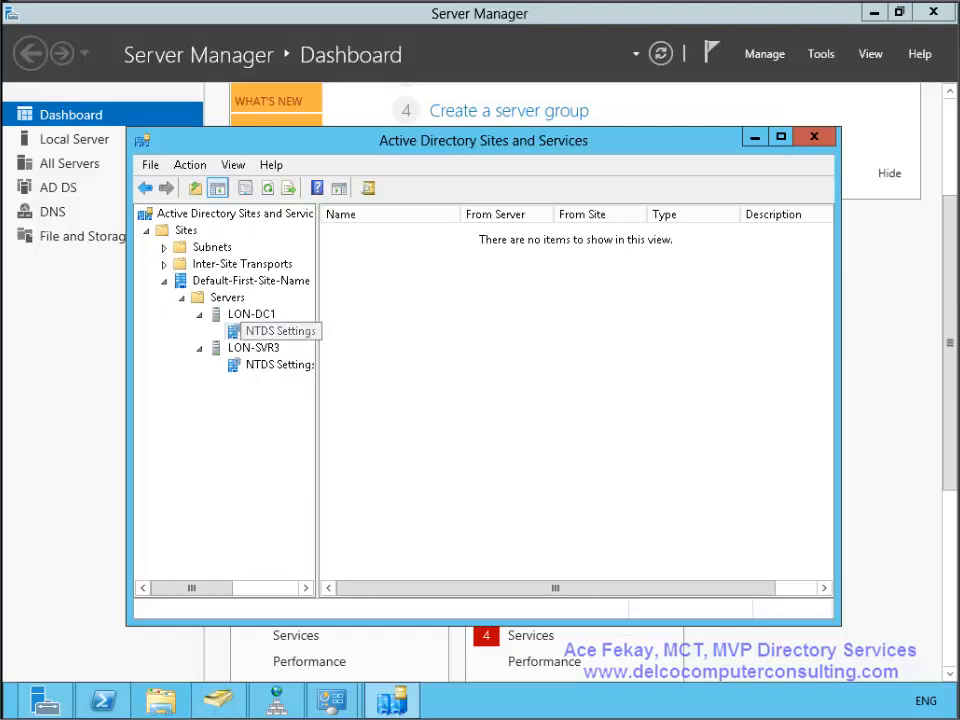
pyautogui.click(278, 331)
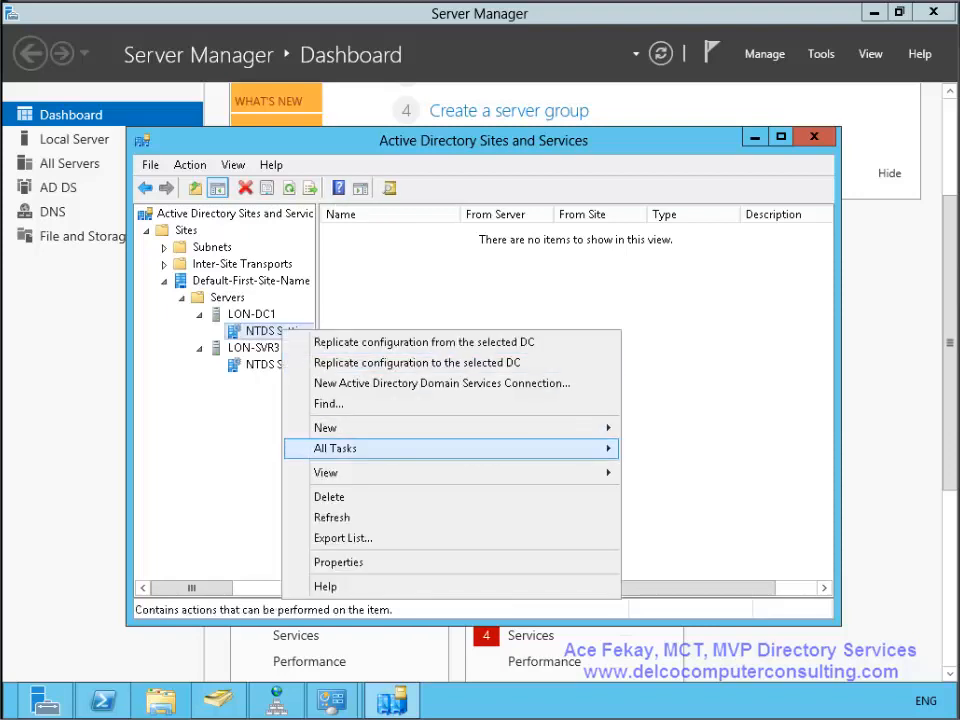
pyautogui.click(332, 517)
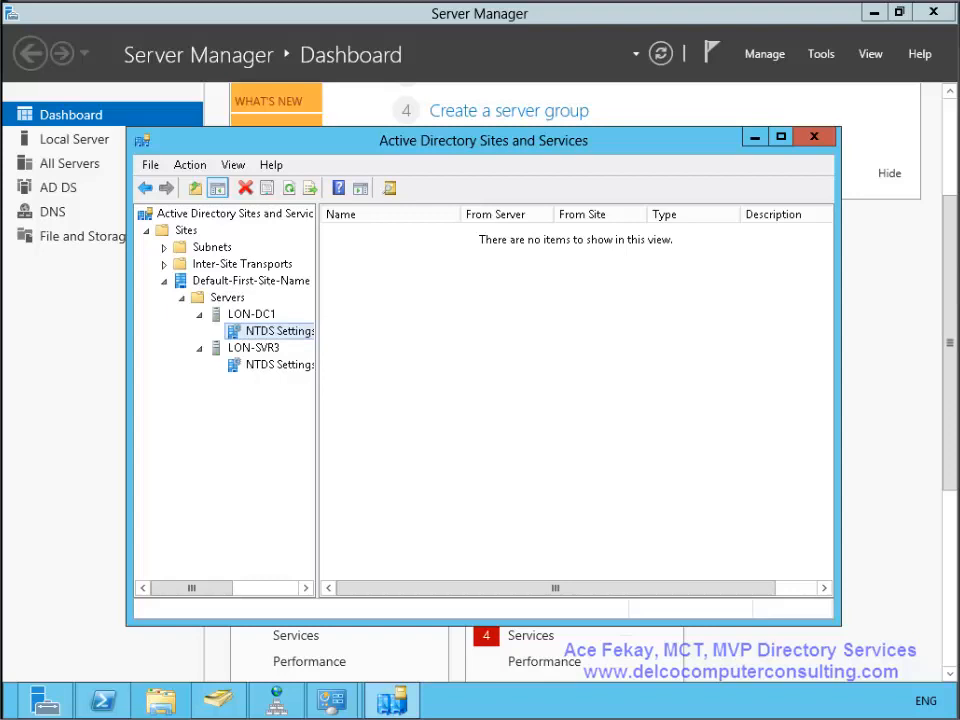
# - Run Check Replication Topology on LON-DC1's NTDS Settings and dismiss the result message
pyautogui.rightClick(291, 331)
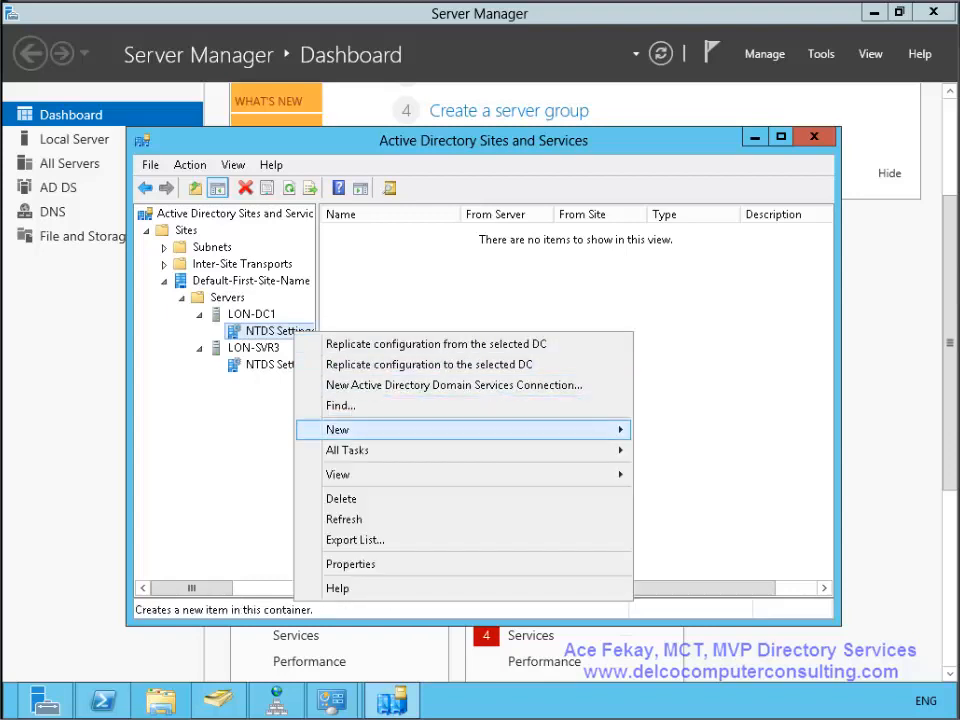
pyautogui.moveTo(400, 450)
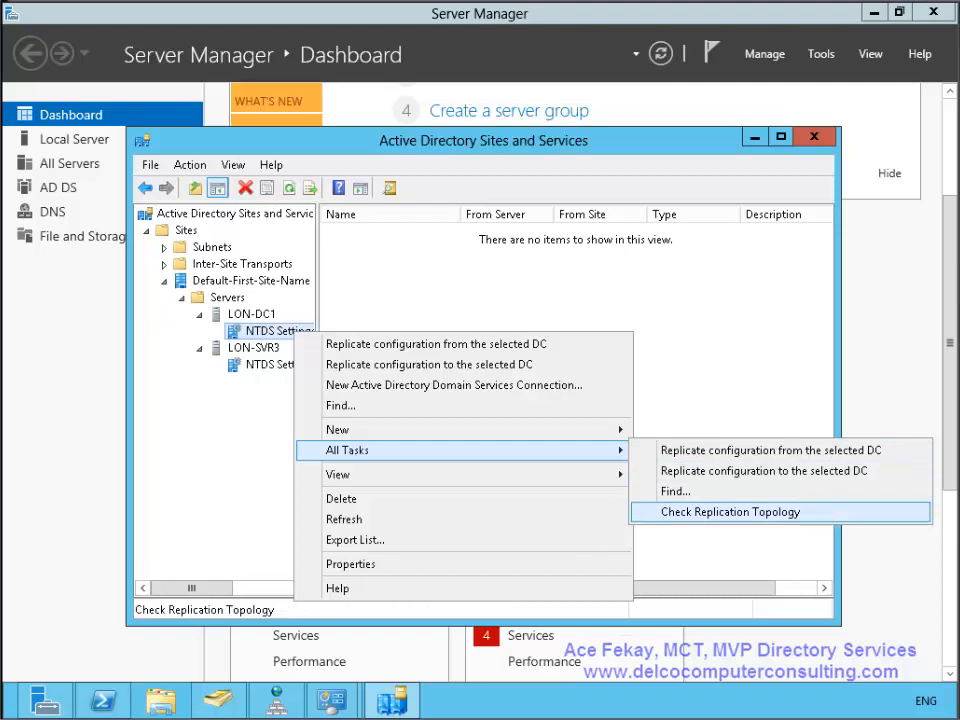
pyautogui.click(731, 512)
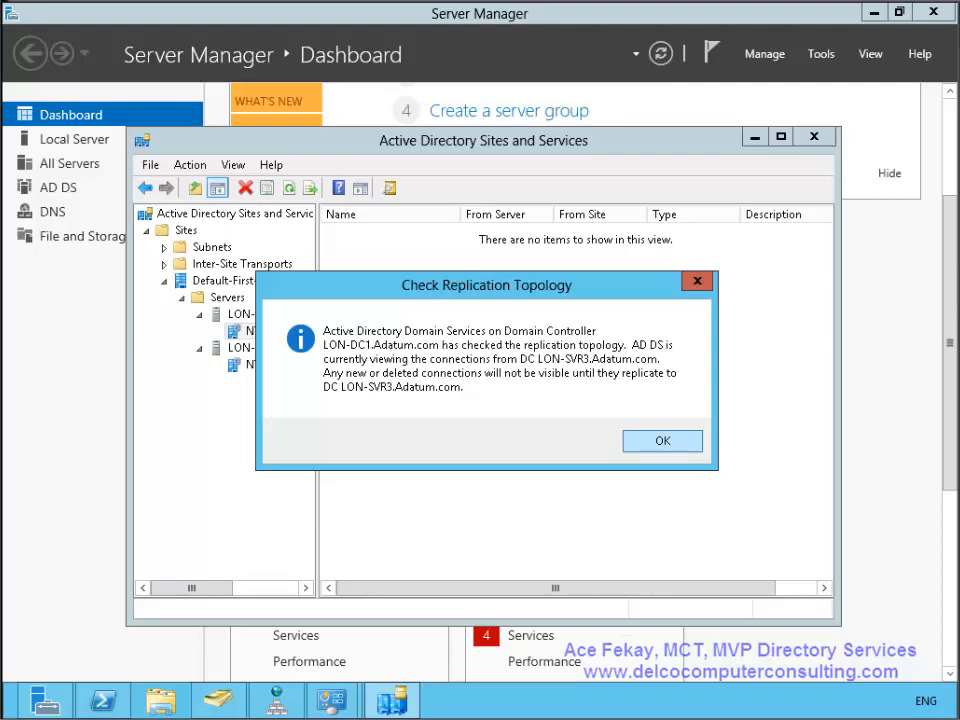
pyautogui.press('Return')
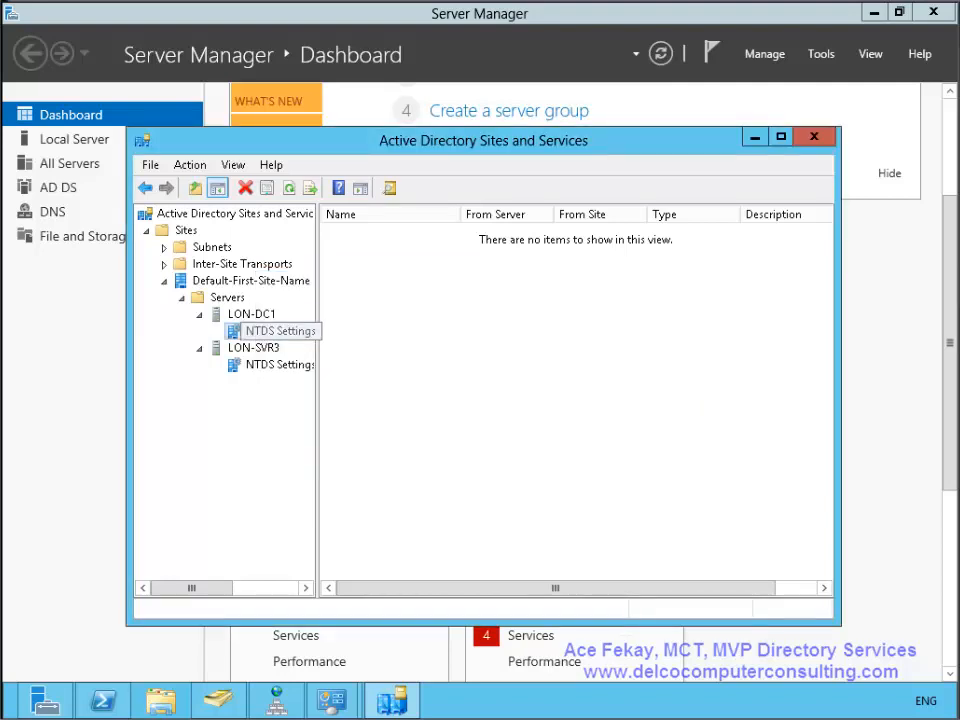
# - Compare LON-SVR3's and LON-DC1's generated connections with a wider Name column, then switch to Active Directory Users and Computers
pyautogui.click(279, 365)
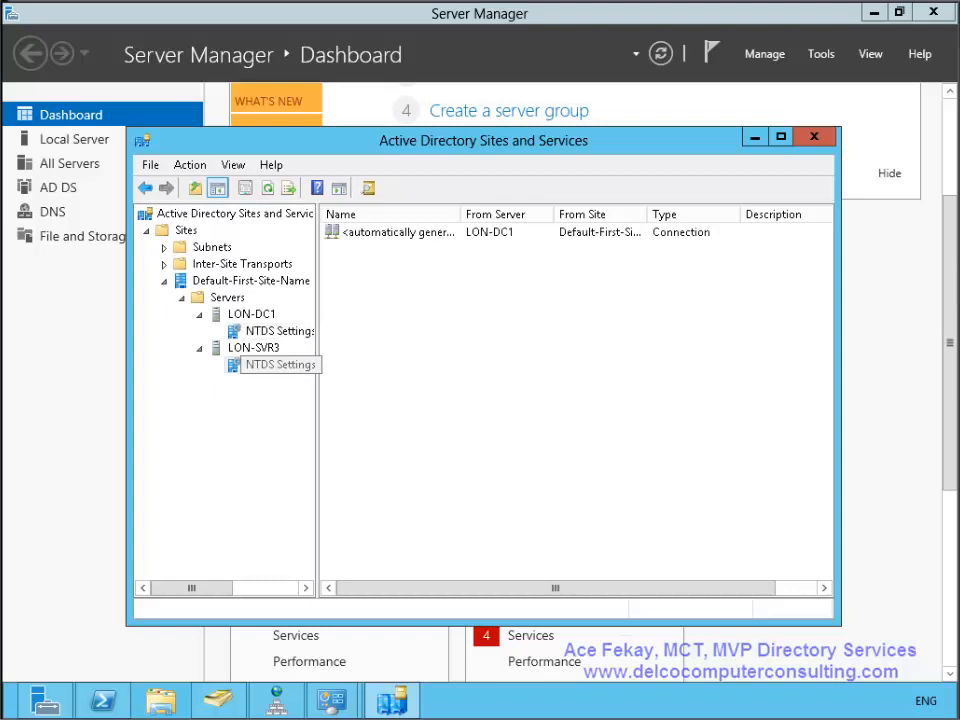
pyautogui.click(279, 331)
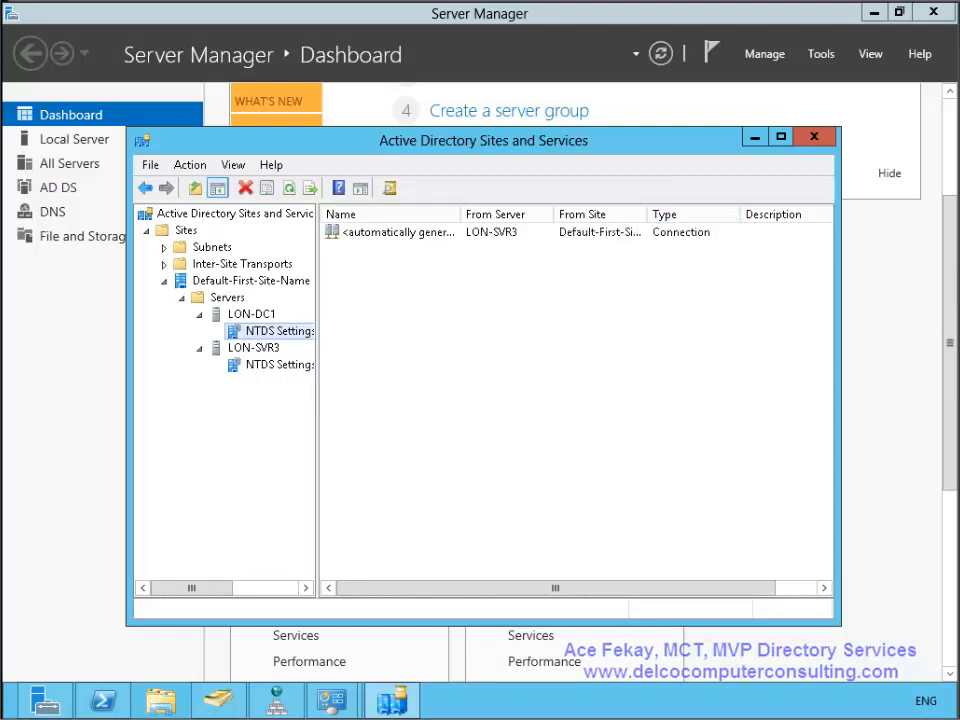
pyautogui.click(270, 364)
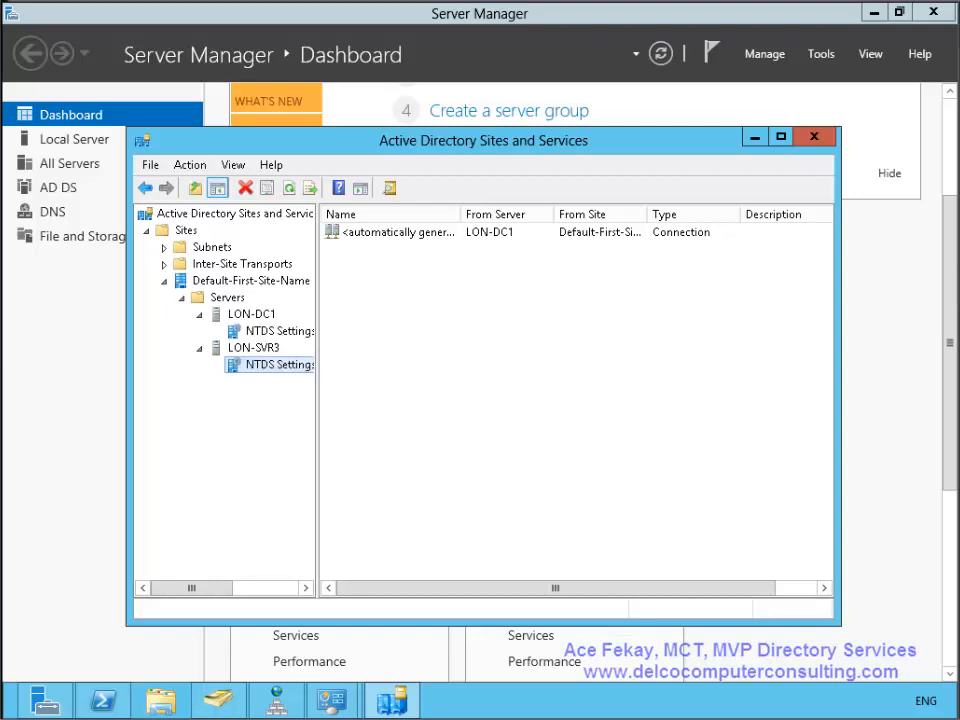
pyautogui.moveTo(461, 214); pyautogui.dragTo(571, 214)
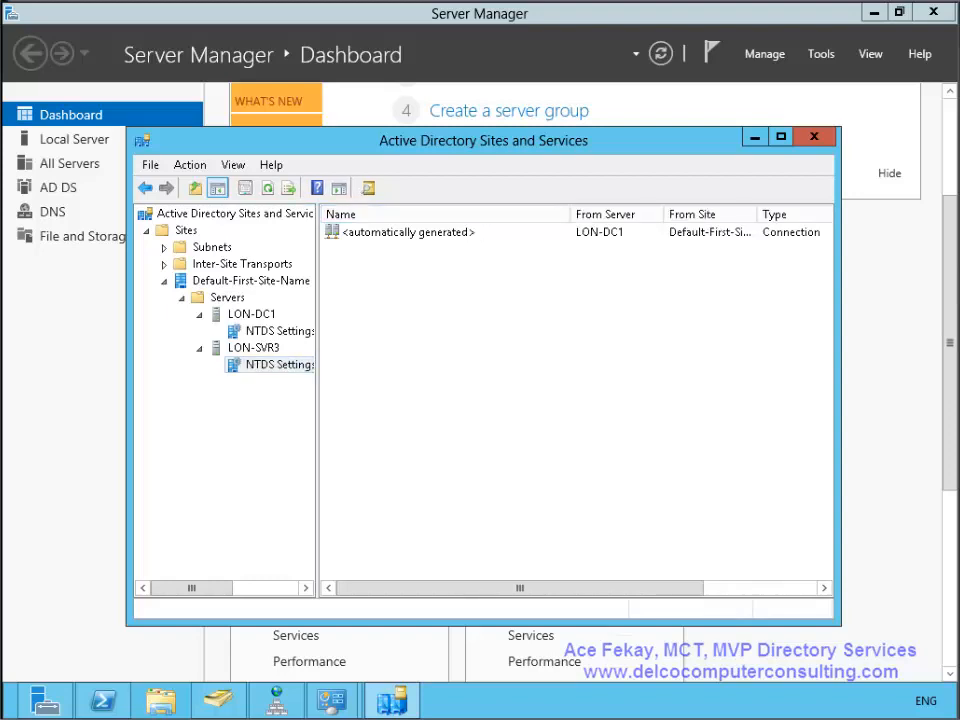
pyautogui.click(218, 700)
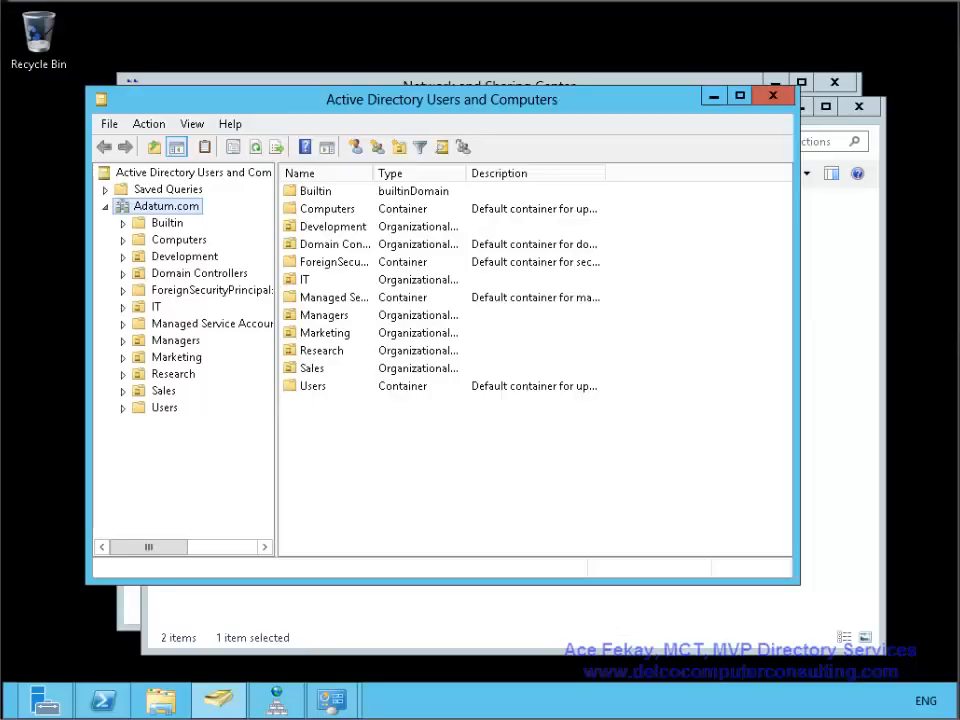
# - Refresh with F5 and open Demo OU to confirm its replicated user
pyautogui.press('F5')
pyautogui.click(175, 257)
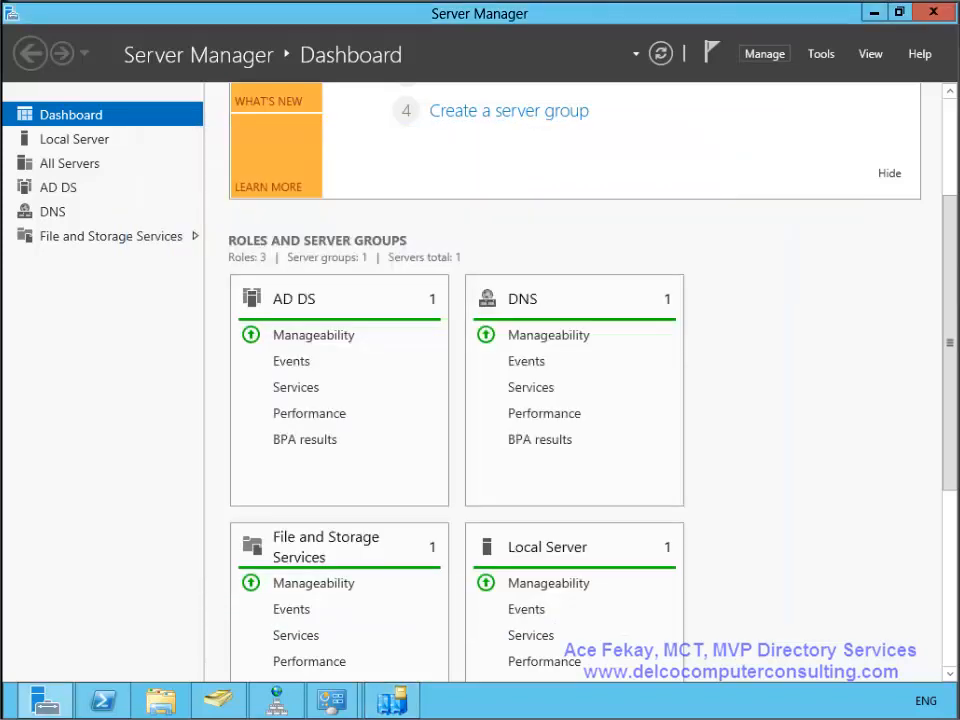
# - Start removing roles from LON-SVR3, untick Active Directory Domain Services, and launch the demotion wizard
pyautogui.click(764, 54)
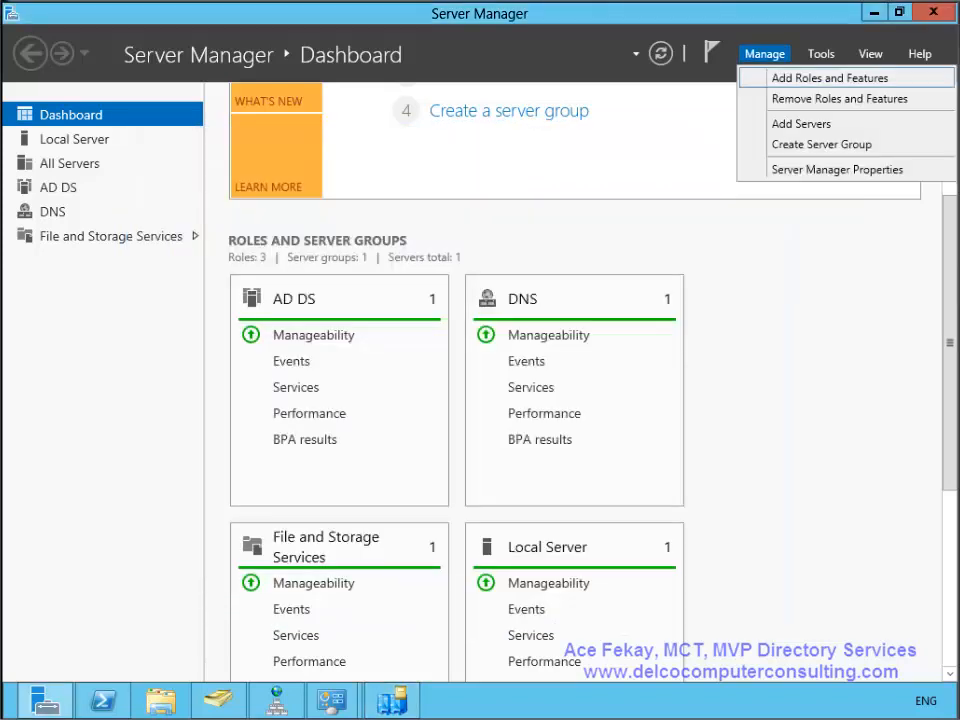
pyautogui.click(839, 99)
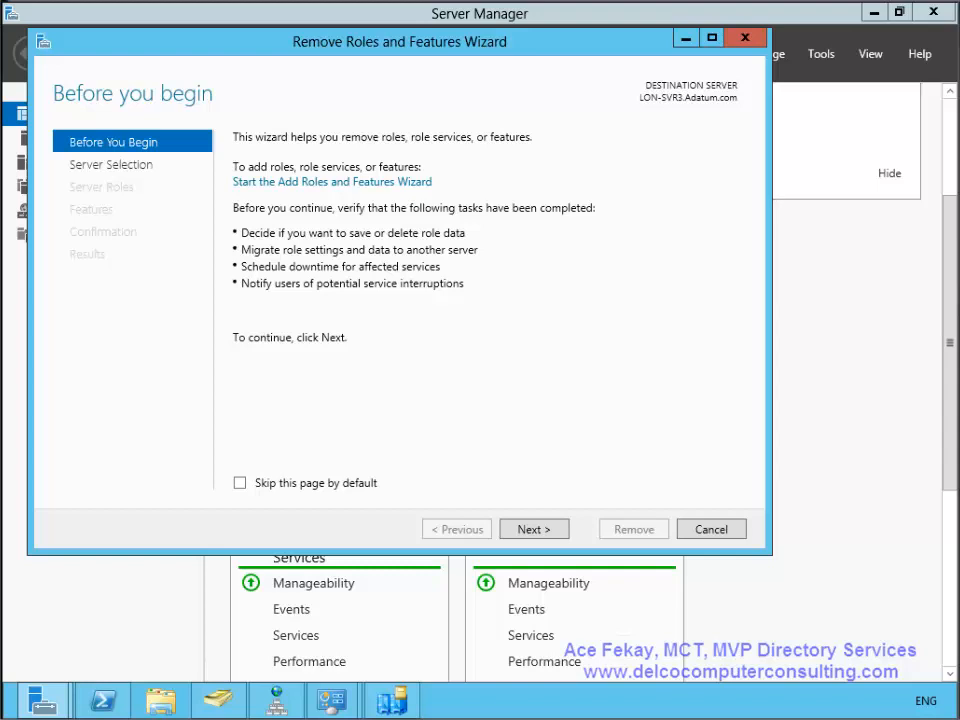
pyautogui.press('Return')
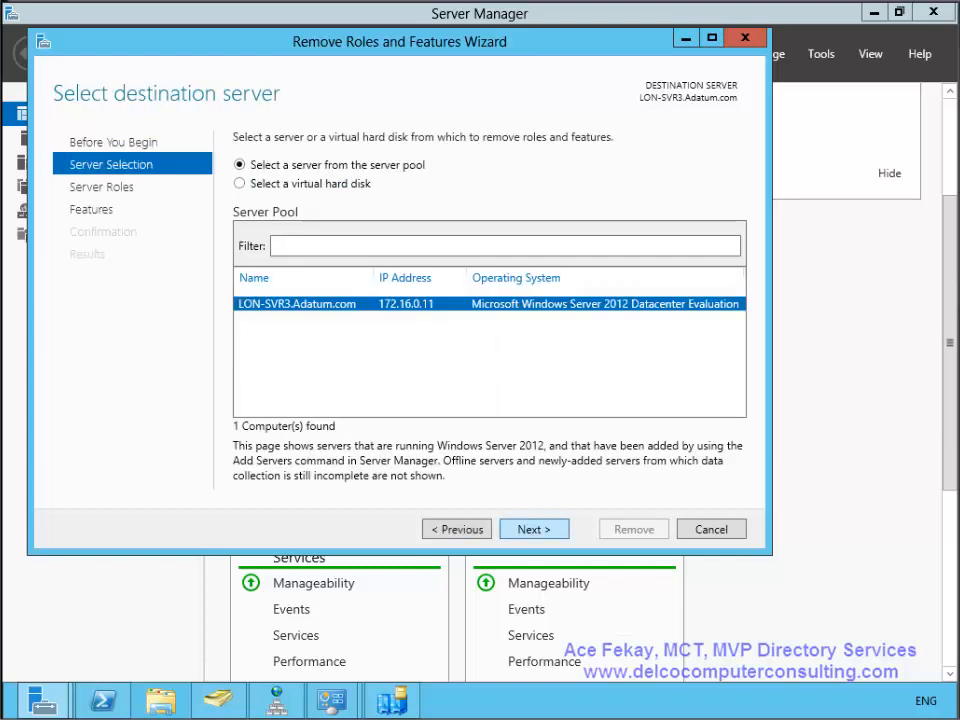
pyautogui.press('Return')
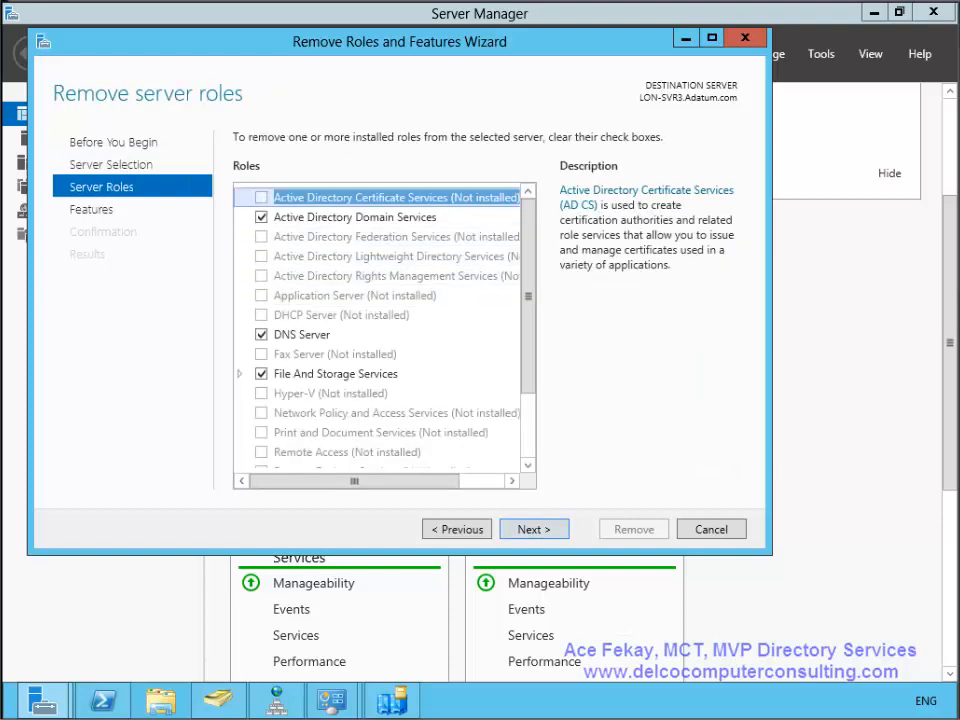
pyautogui.press('Down')
pyautogui.press('space')
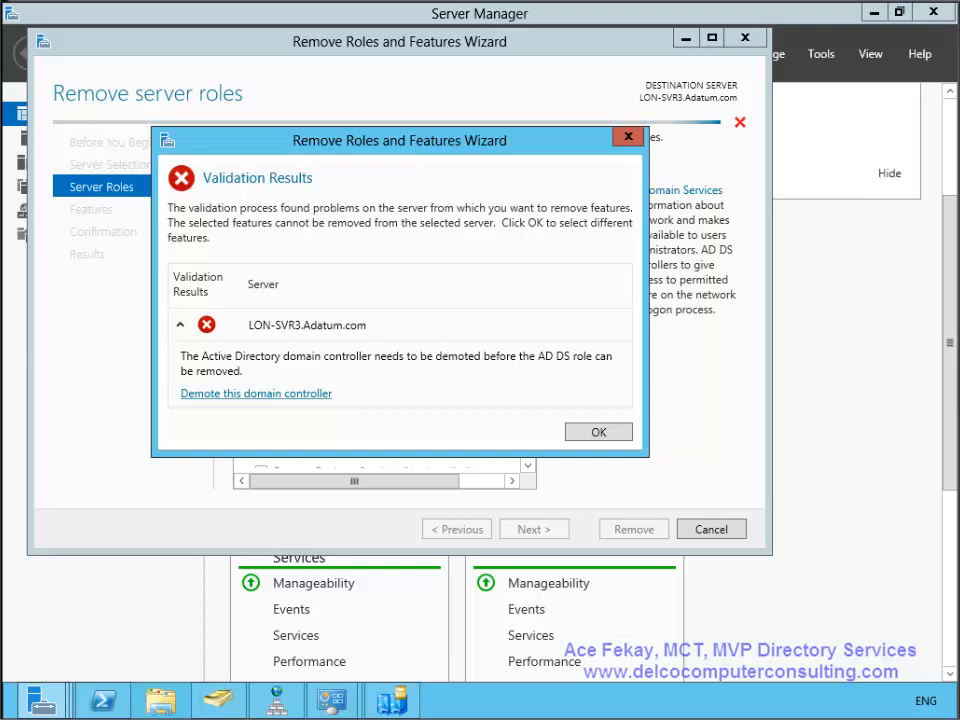
pyautogui.click(256, 394)
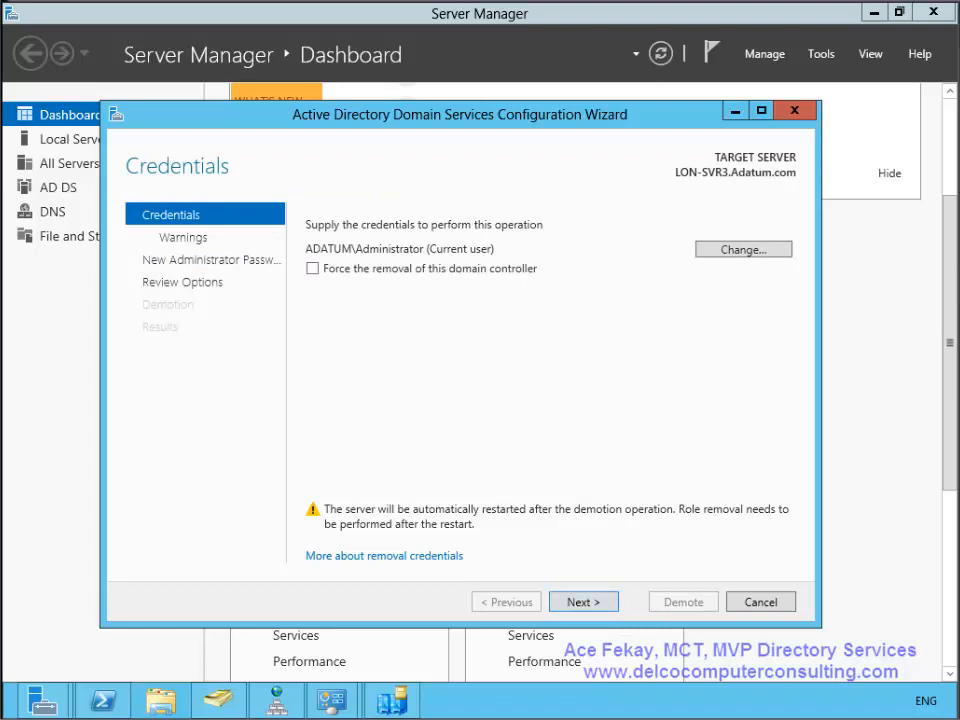
# - Keep the current credentials and confirm removal despite the hosted DNS and Global Catalog
pyautogui.press('Return')
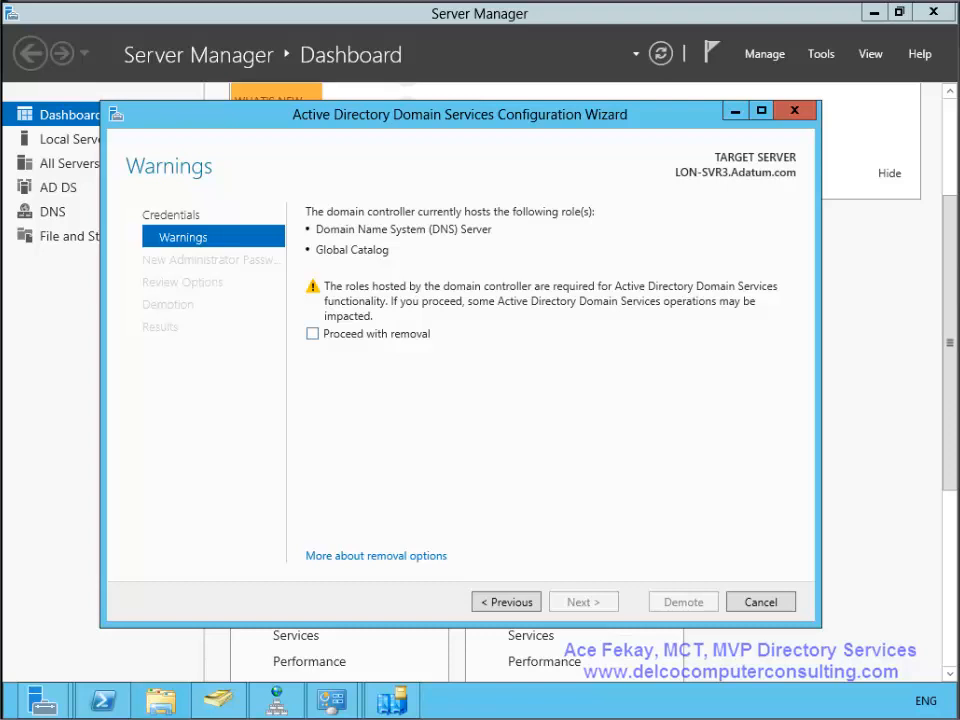
pyautogui.click(313, 334)
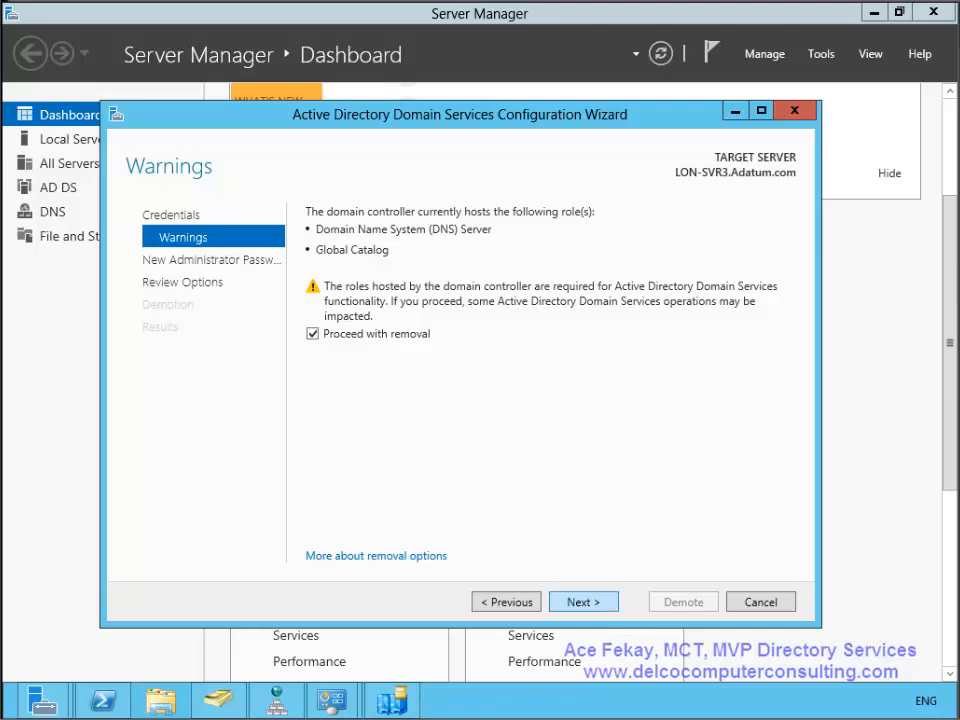
pyautogui.click(583, 602)
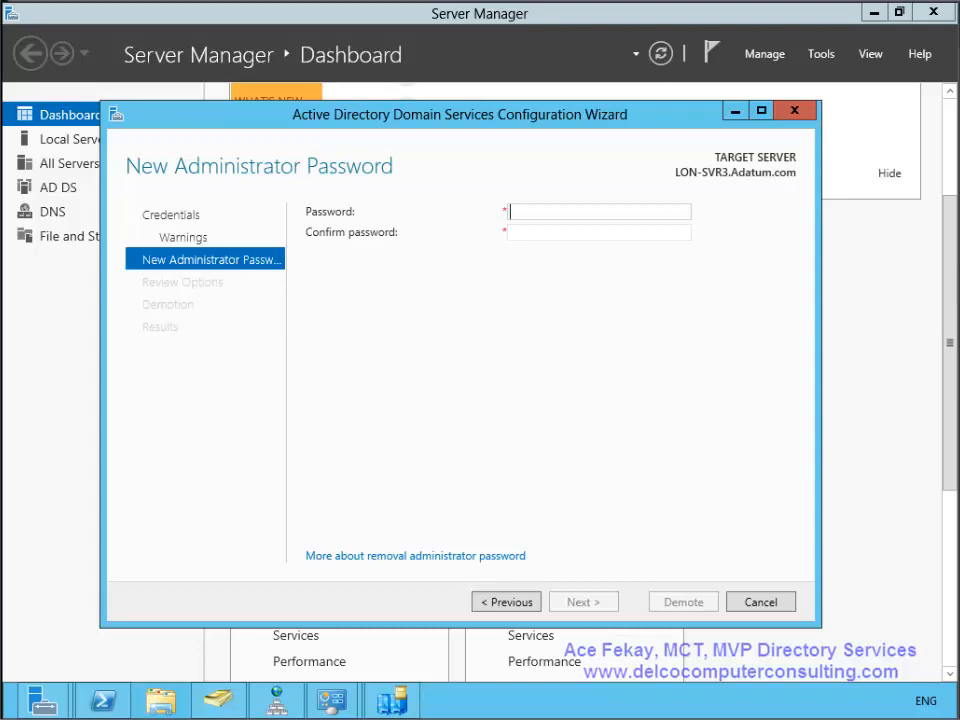
# - Enter and confirm the new local Administrator password, then continue to Review Options
pyautogui.write('Pa$$w0rd')
pyautogui.press('Tab')
pyautogui.write('Pa$$w0')
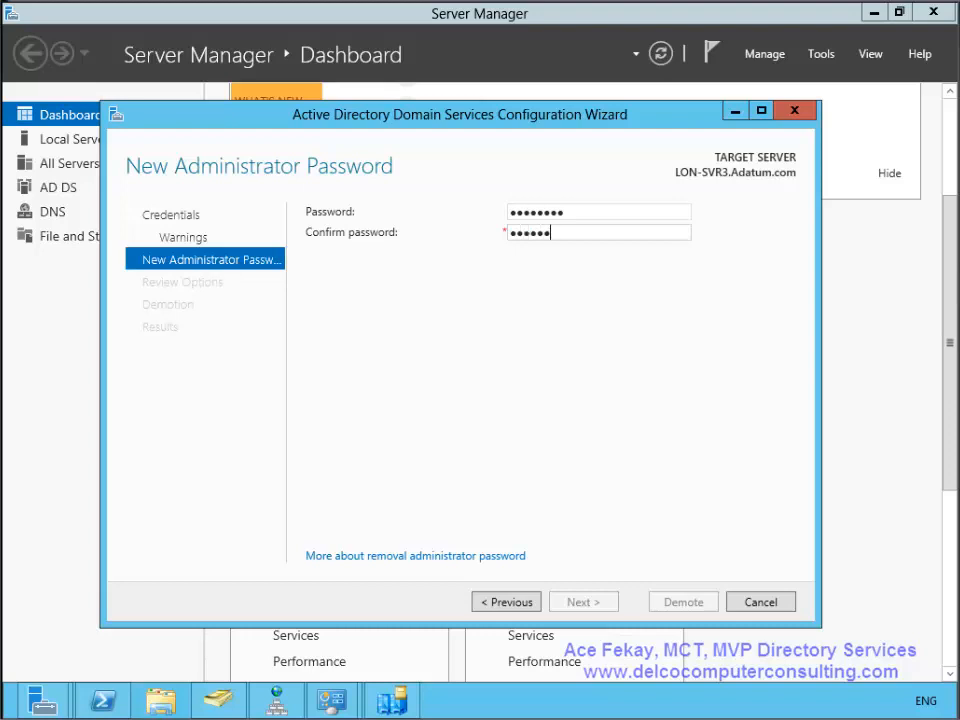
pyautogui.write('rd')
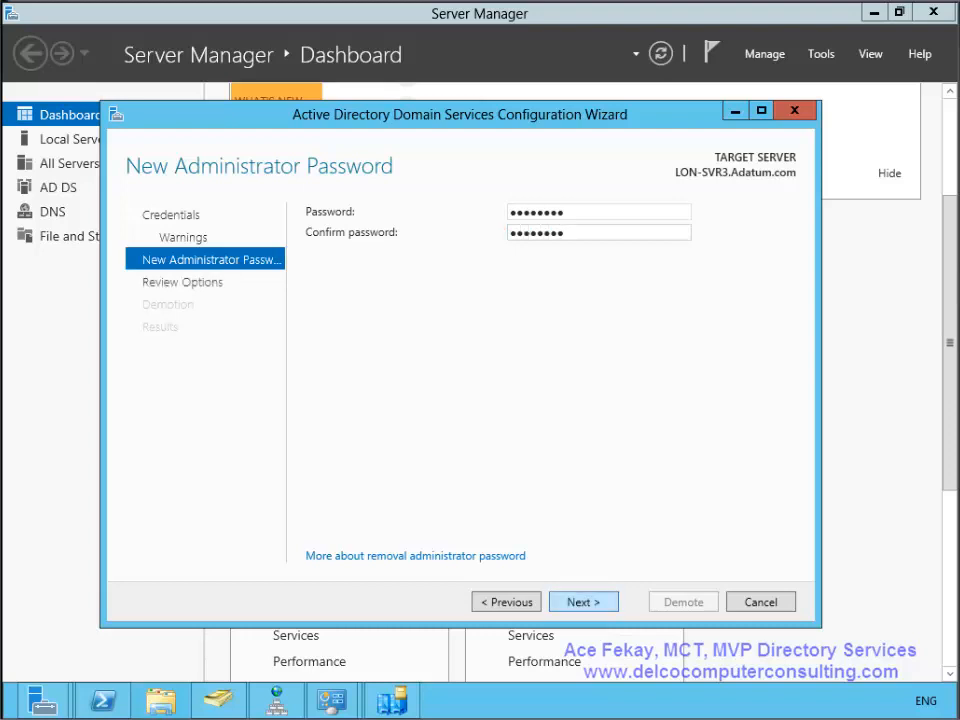
pyautogui.press('Return')
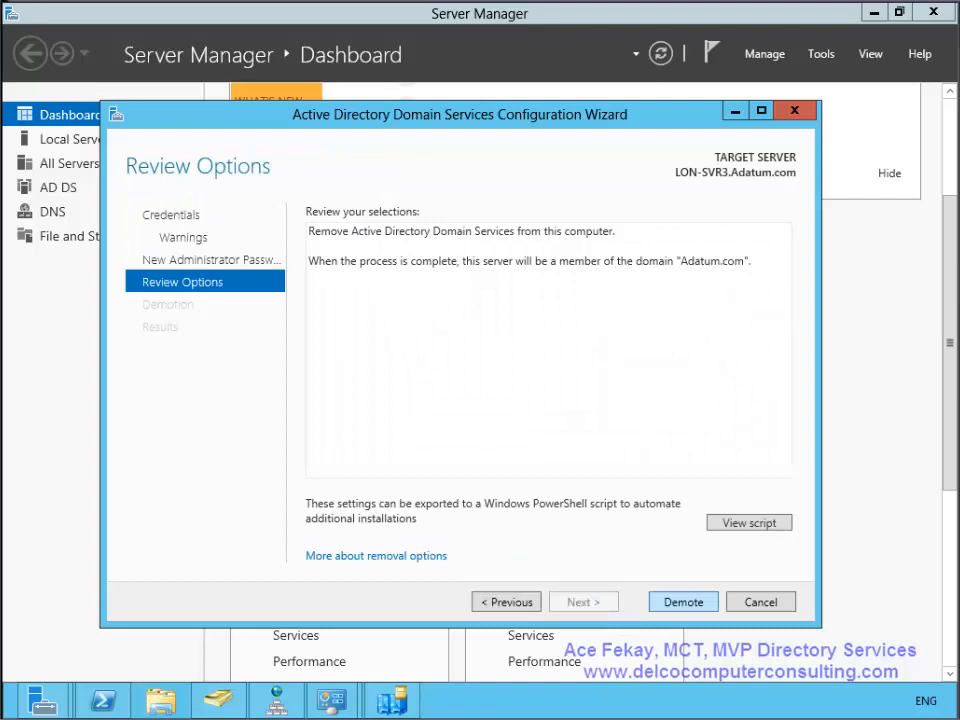
# - Start the demotion from Review Options and let LON-SVR3 restart
pyautogui.press('Return')
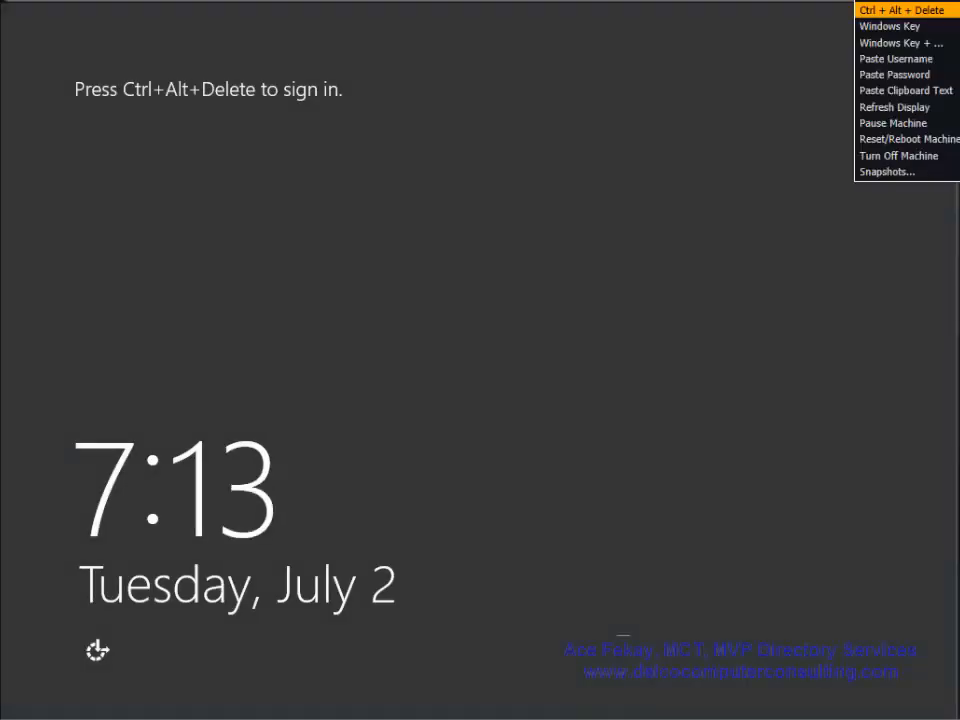
# - Sign back in to LON-SVR3 with the administrator password after the restart
pyautogui.click(900, 10)
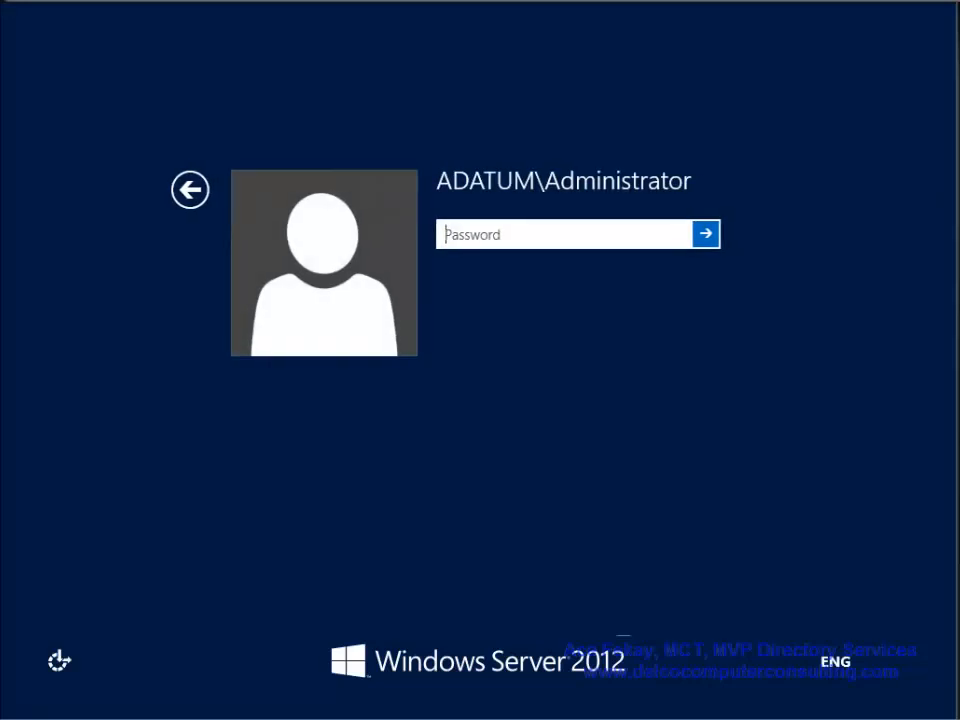
pyautogui.write('Pa$$w0rd')
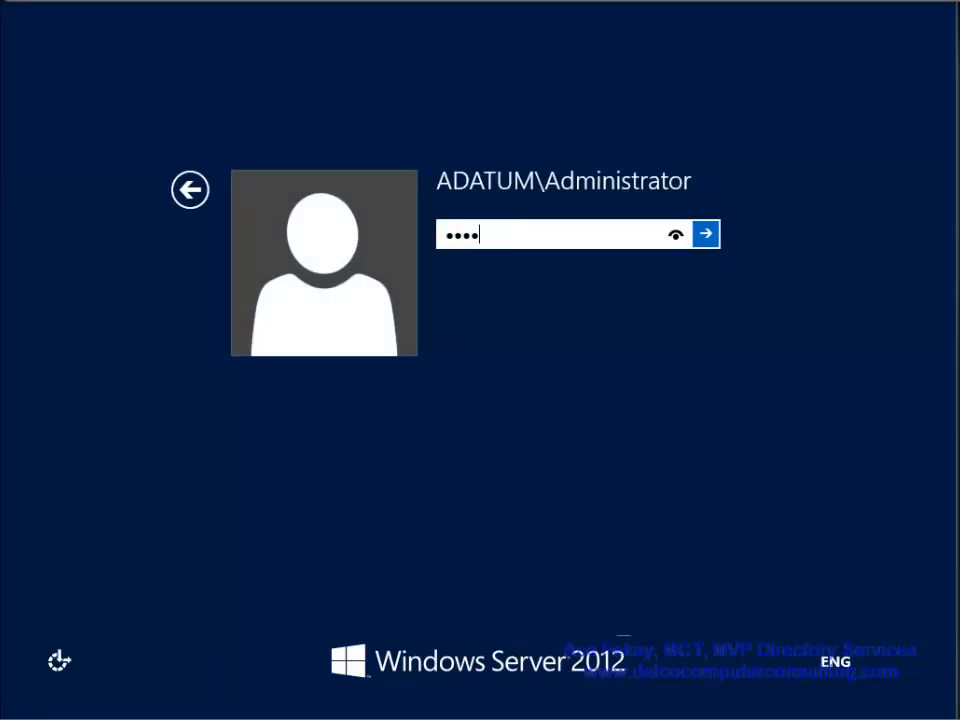
pyautogui.press('Return')
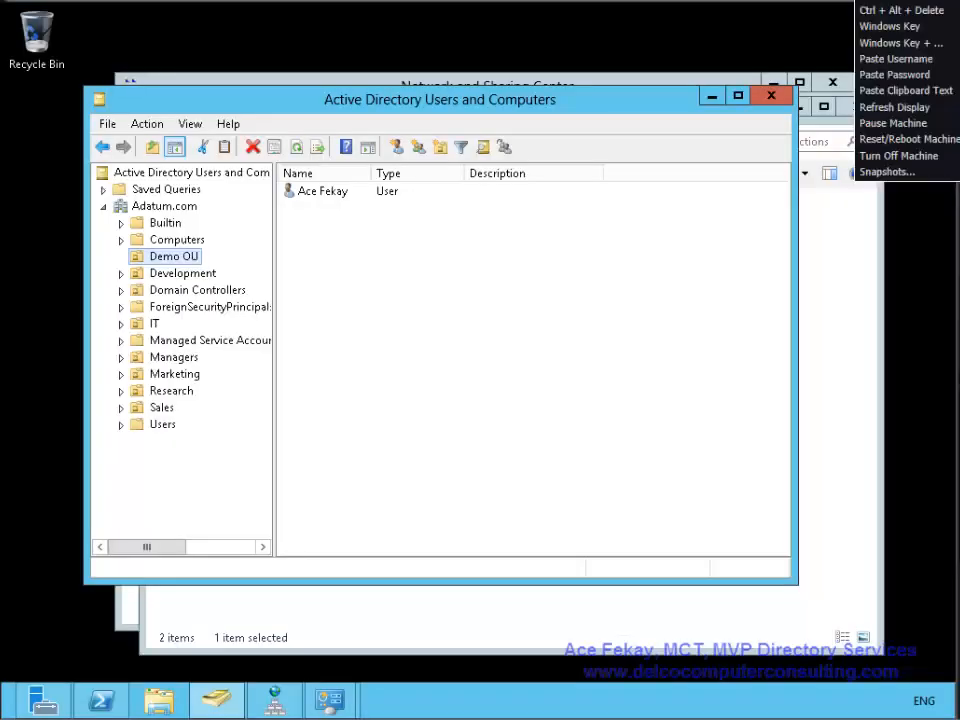
# - Open the Domain Controllers OU under Adatum.com in Active Directory Users and Computers
pyautogui.click(520, 330)
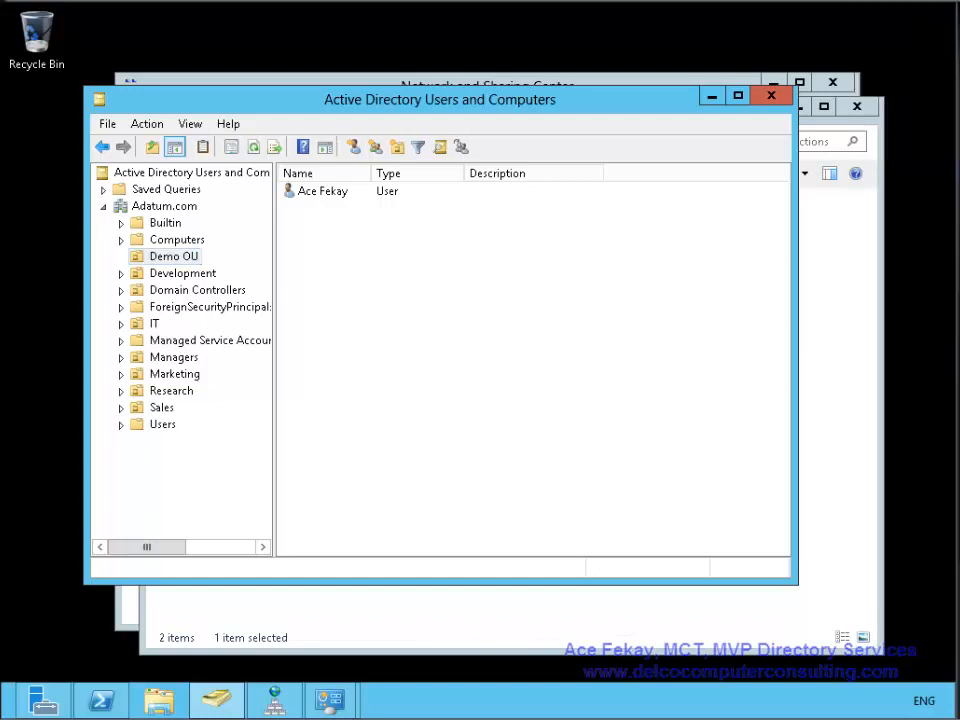
pyautogui.click(102, 147)
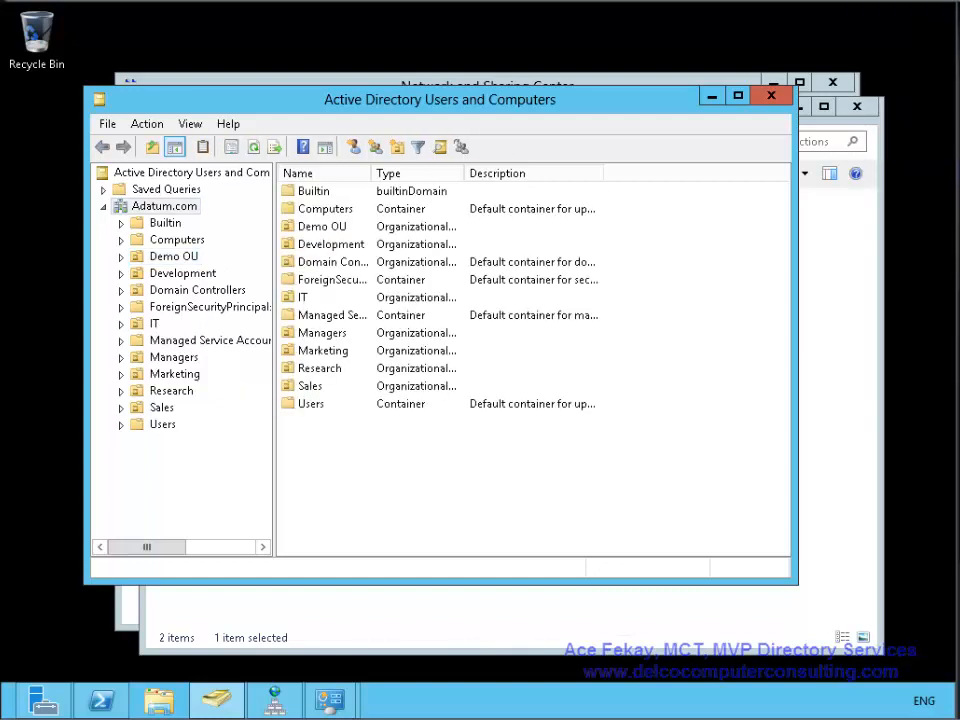
pyautogui.moveTo(42, 700)
pyautogui.click(197, 290)
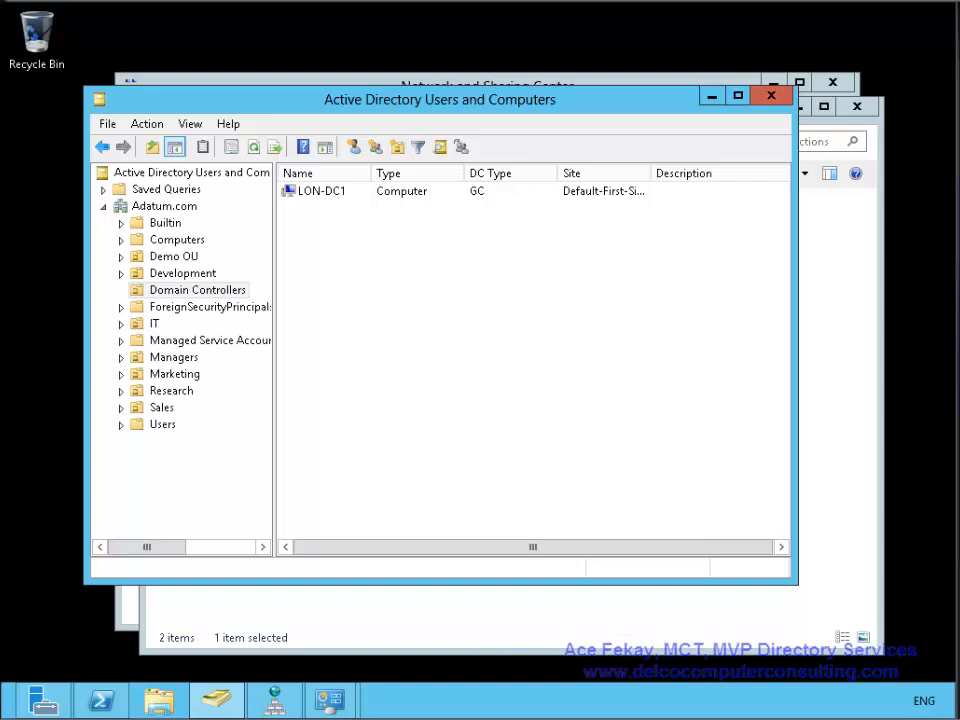
# - Inspect LON-DC1, the only remaining domain controller, then switch to the Server Manager dashboard
pyautogui.click(320, 191)
pyautogui.rightClick(332, 194)
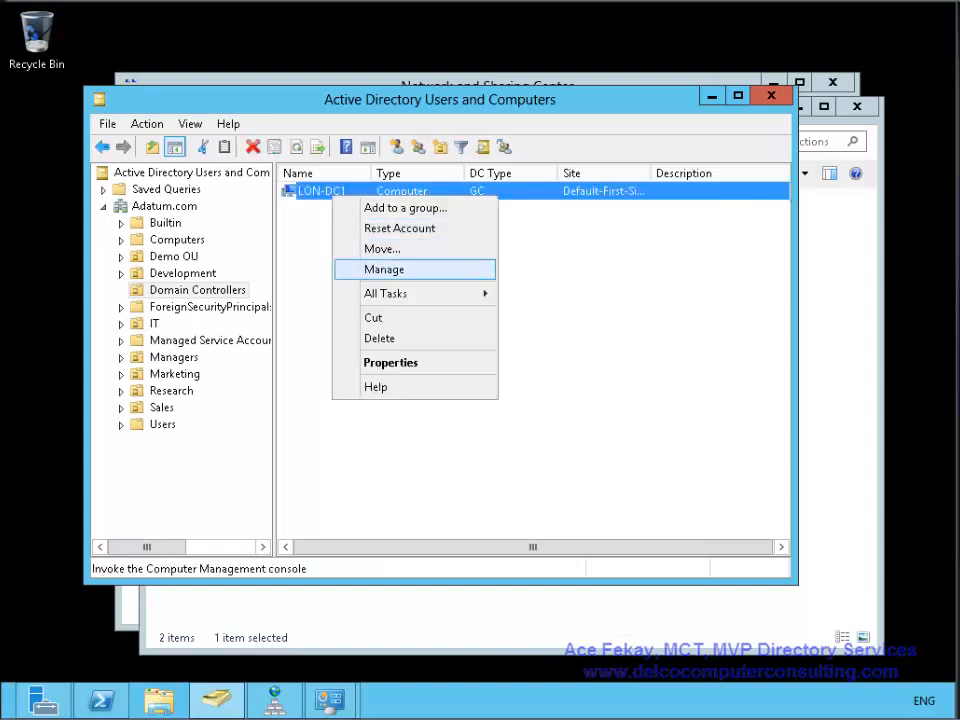
pyautogui.click(570, 350)
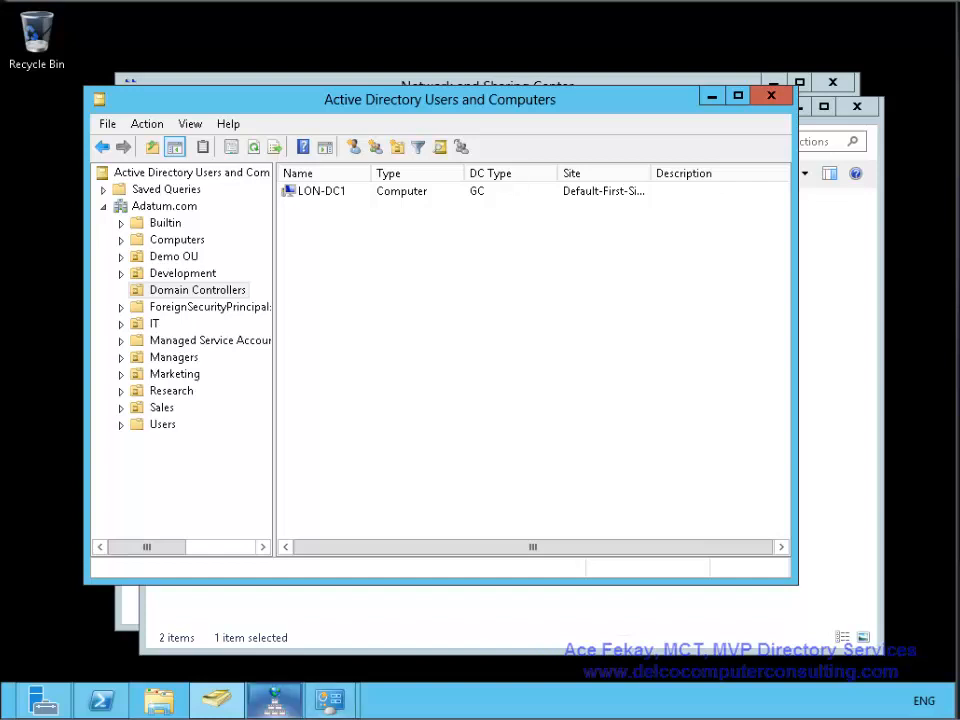
pyautogui.moveTo(275, 700)
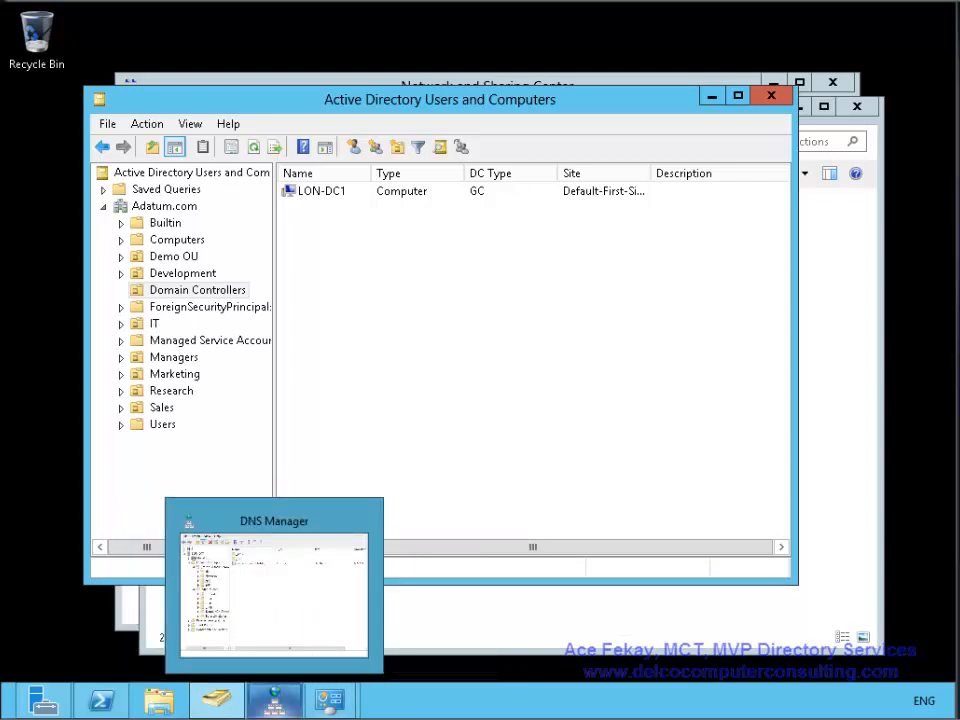
pyautogui.moveTo(330, 700)
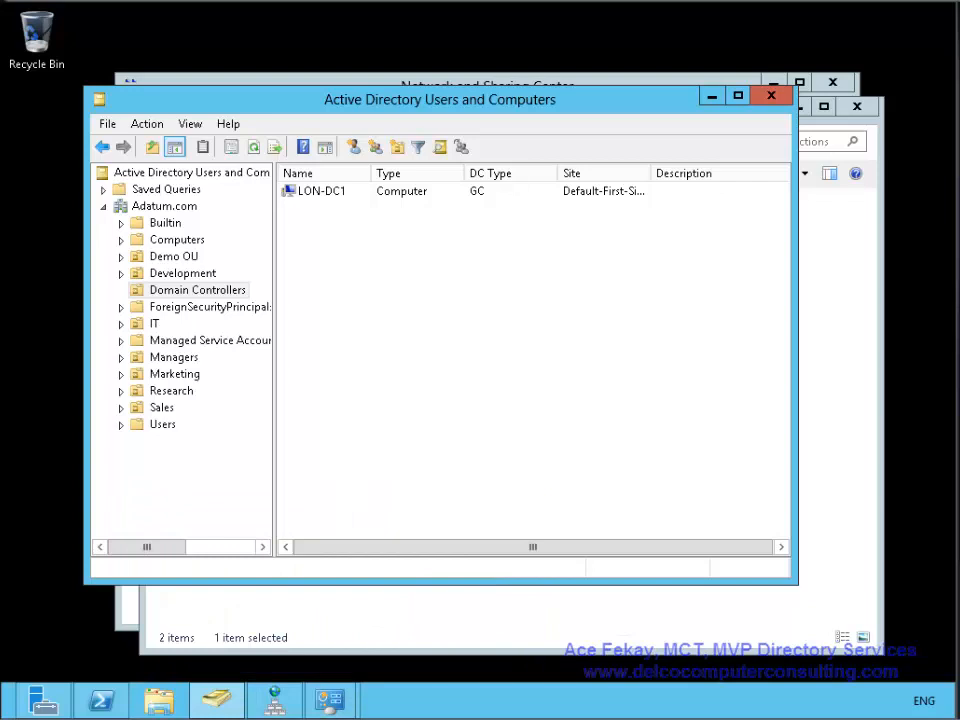
pyautogui.click(43, 700)
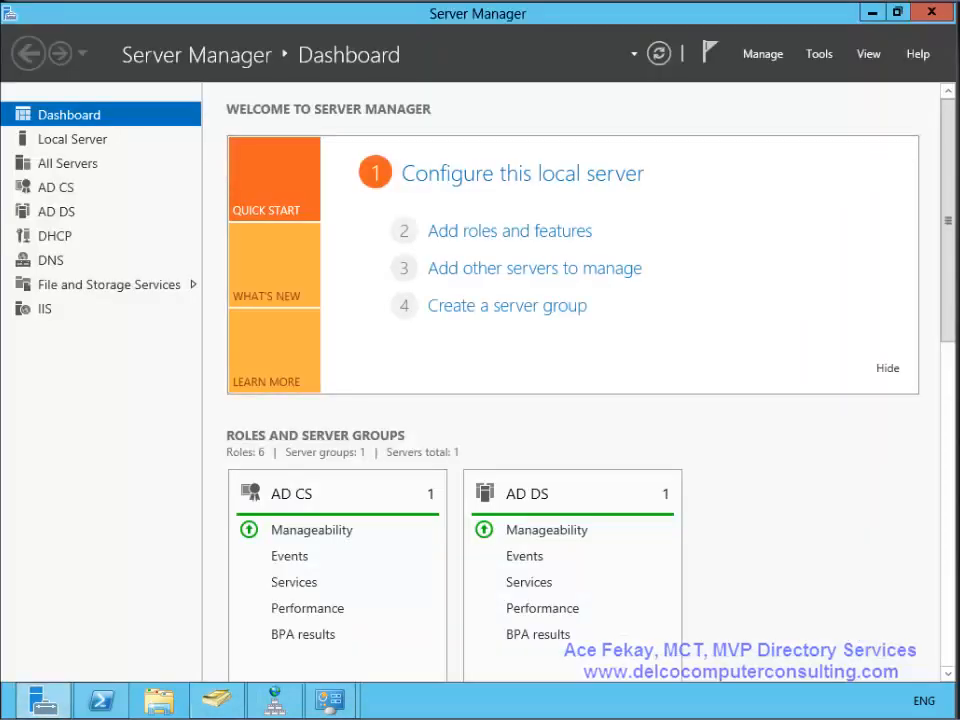
# - Open Active Directory Sites and Services and view LON-DC1's NTDS Settings
pyautogui.click(819, 54)
pyautogui.click(760, 158)
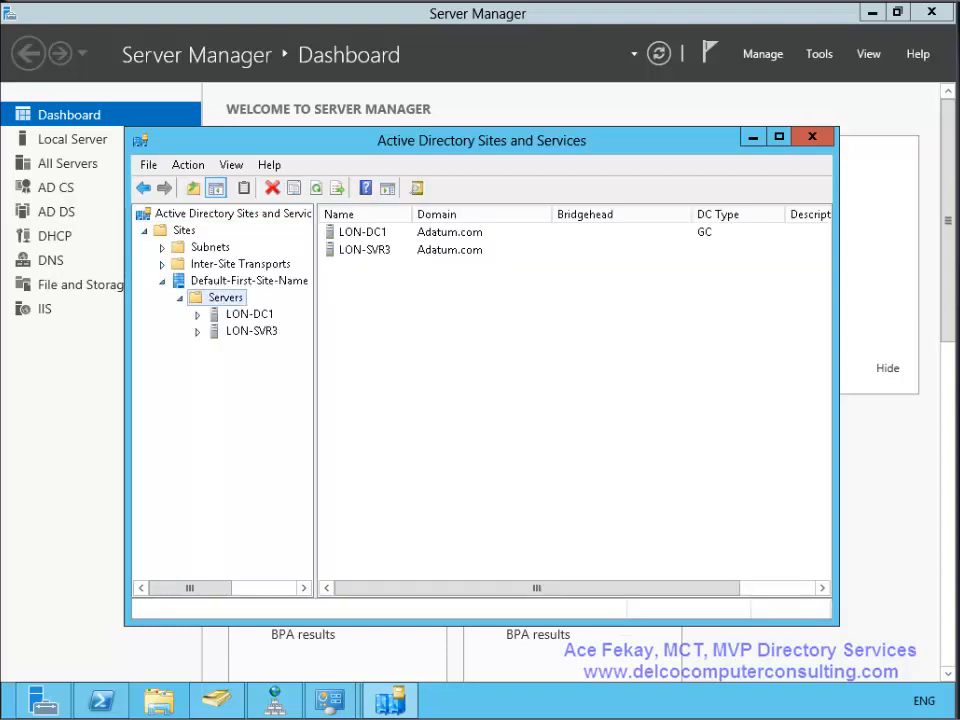
pyautogui.doubleClick(249, 314)
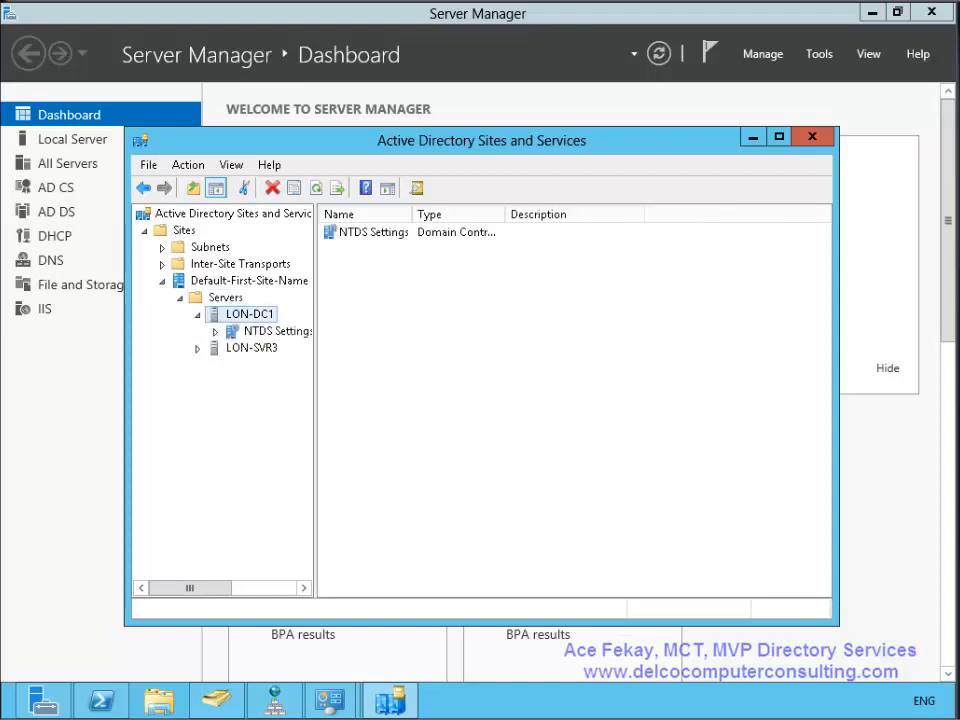
pyautogui.click(277, 331)
# - Delete the leftover LON-SVR3 server object, then switch to DNS Manager
pyautogui.click(251, 348)
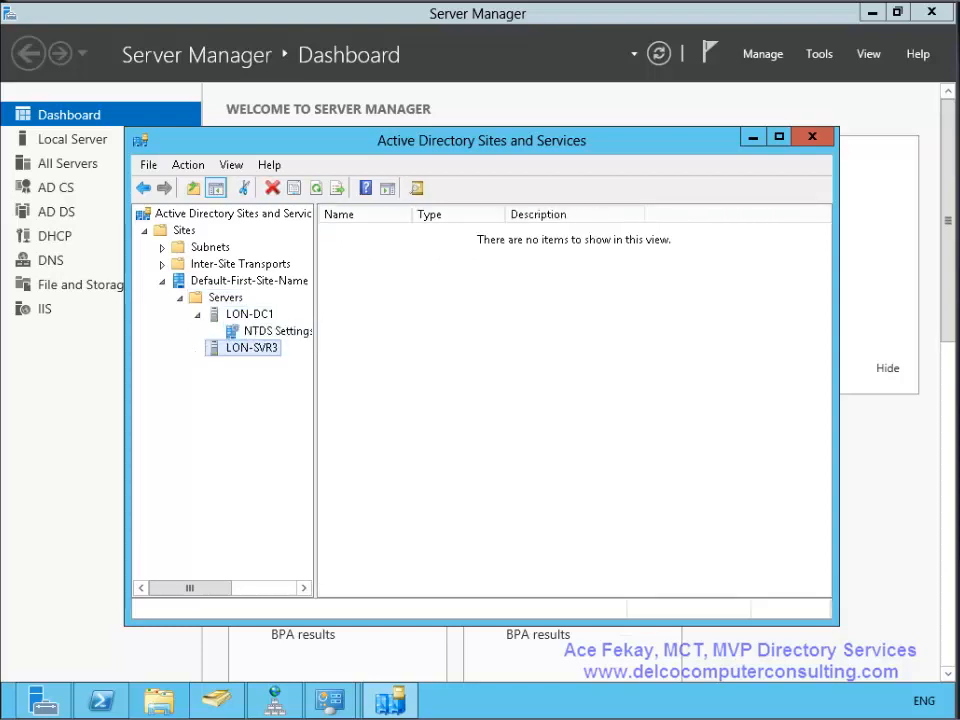
pyautogui.rightClick(251, 348)
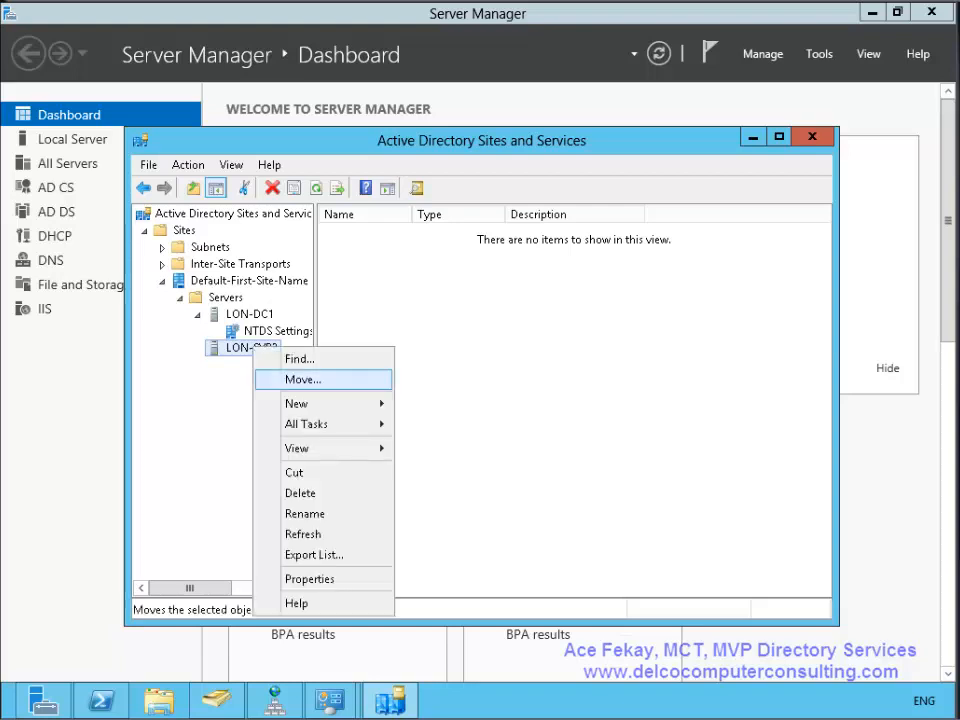
pyautogui.click(285, 491)
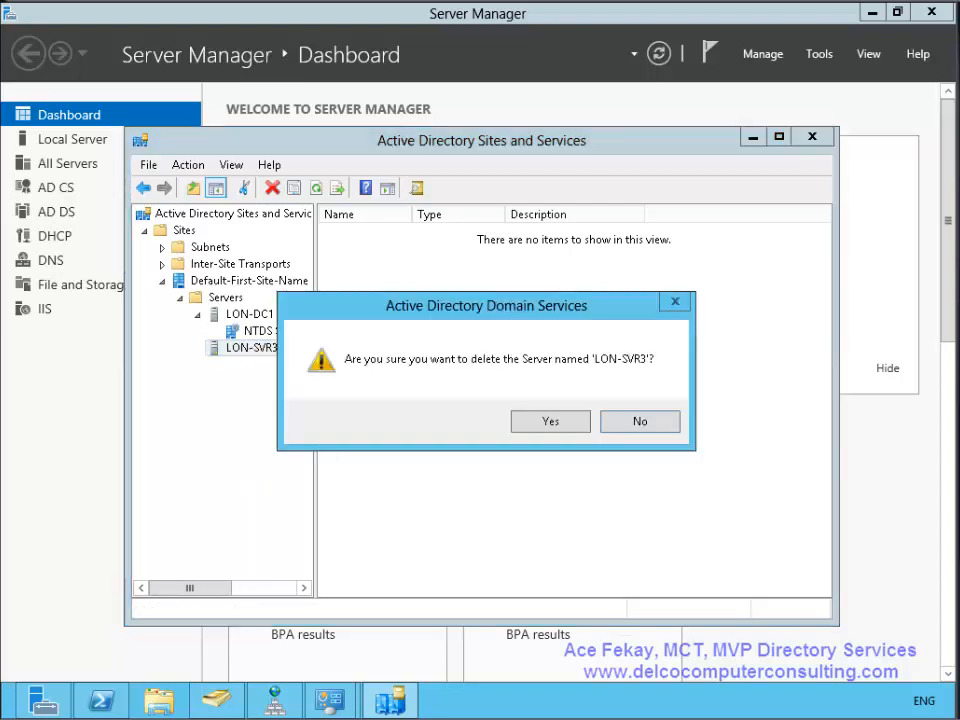
pyautogui.press('Return')
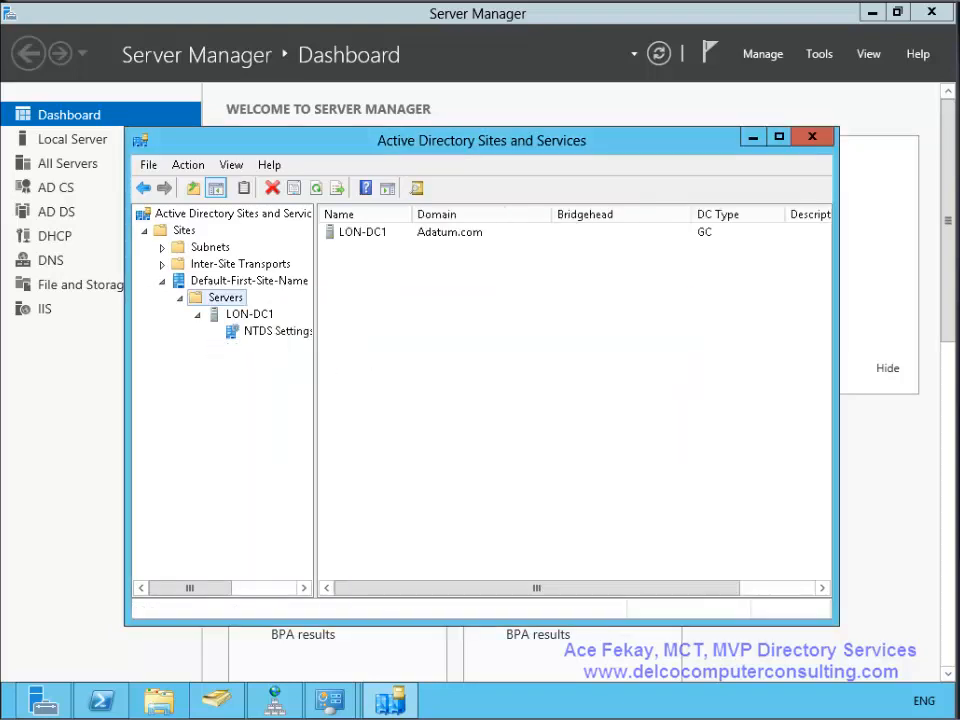
pyautogui.click(275, 701)
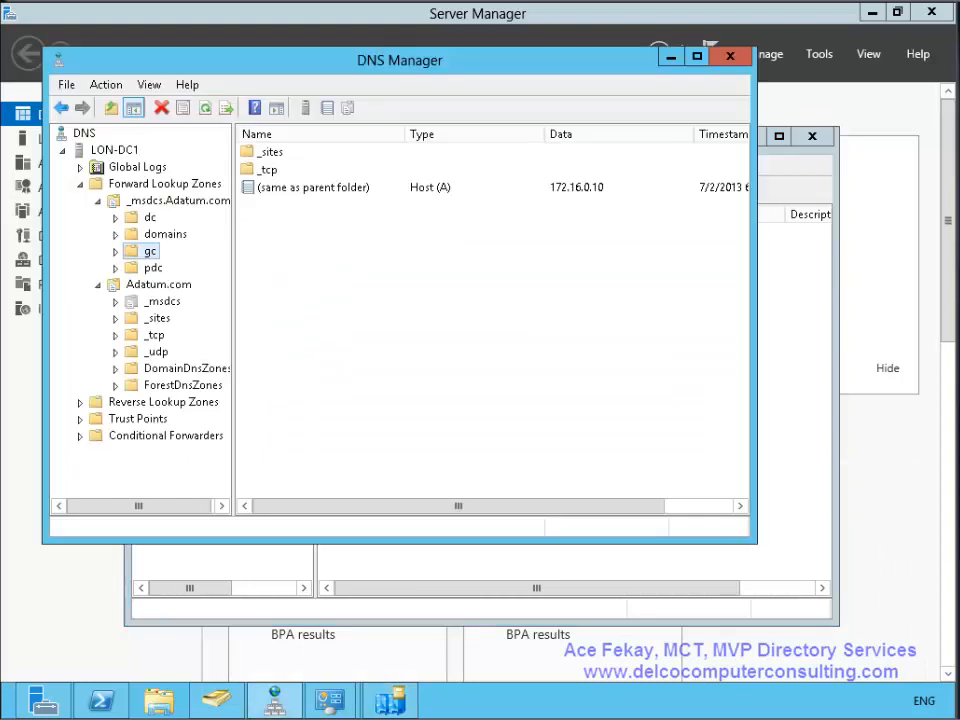
# - Refresh the Adatum.com zone and check its 172.16.0.10 parent host record and lon-dc1 name server record
pyautogui.click(158, 285)
pyautogui.press('F5')
pyautogui.click(313, 294)
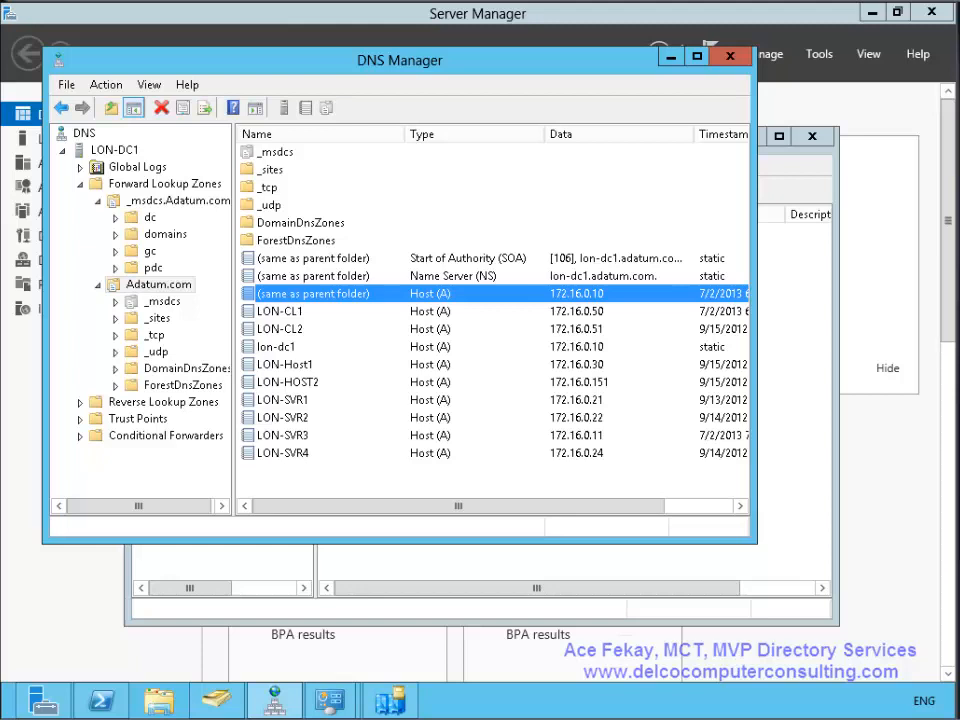
pyautogui.click(313, 276)
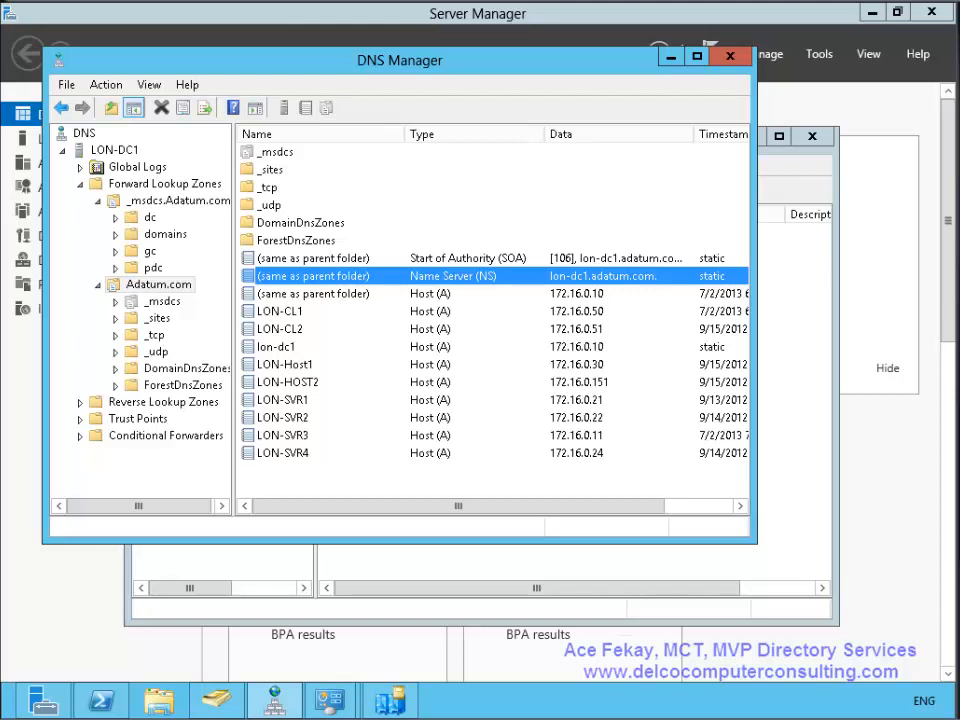
# - Check the _msdcs.Adatum.com CNAME alias to lon-dc1, its gc records, and its lon-dc1.adatum.com name server record
pyautogui.click(178, 201)
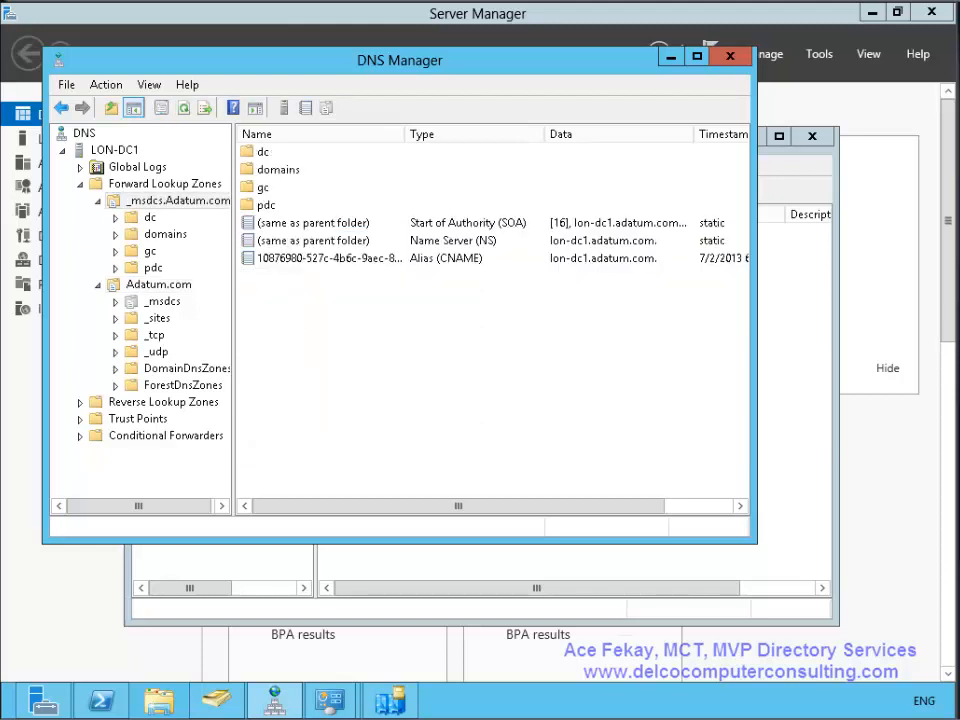
pyautogui.click(329, 258)
pyautogui.click(150, 251)
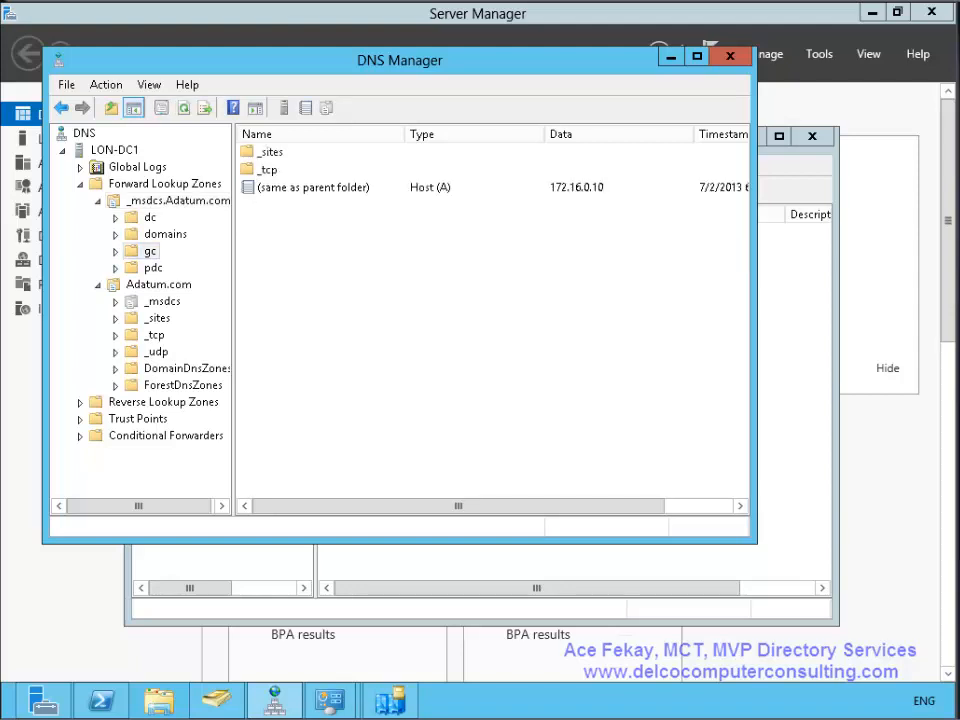
pyautogui.click(178, 201)
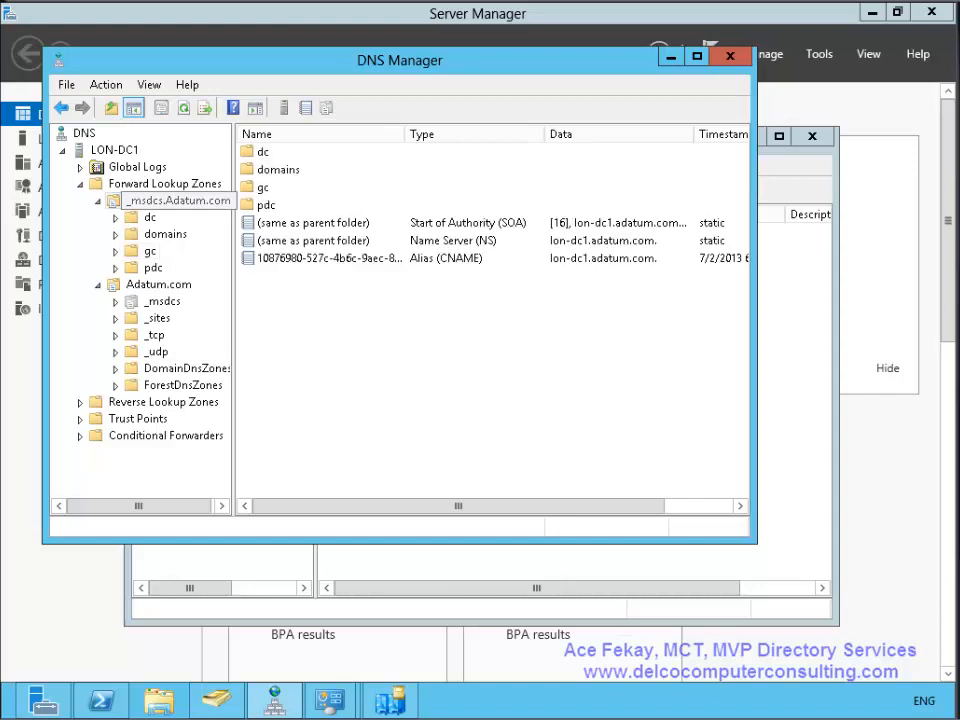
pyautogui.click(313, 241)
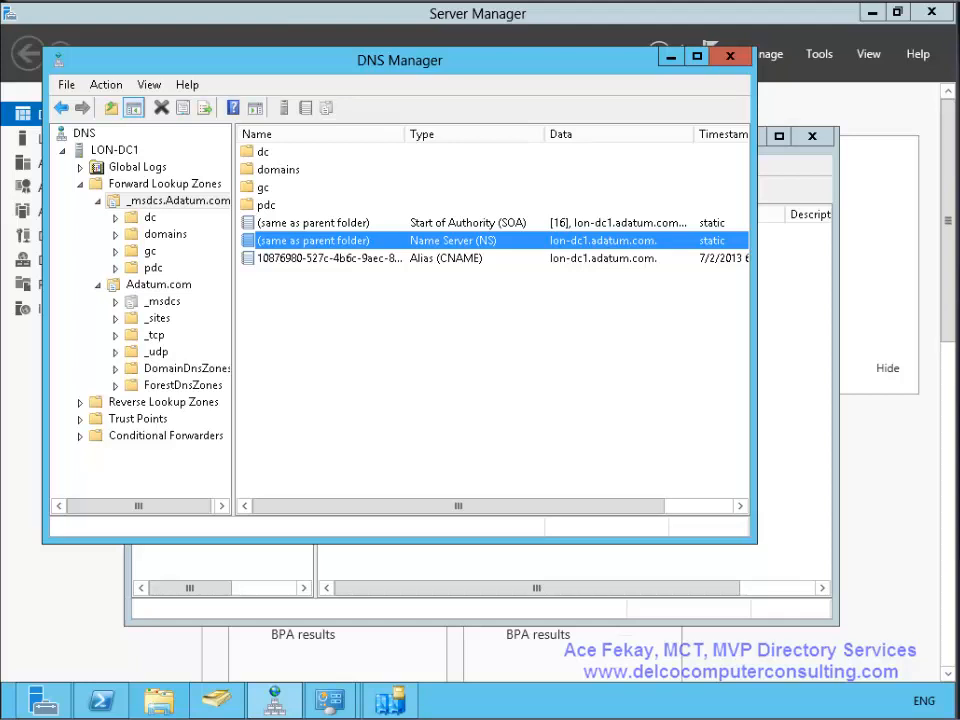
pyautogui.moveTo(390, 700)
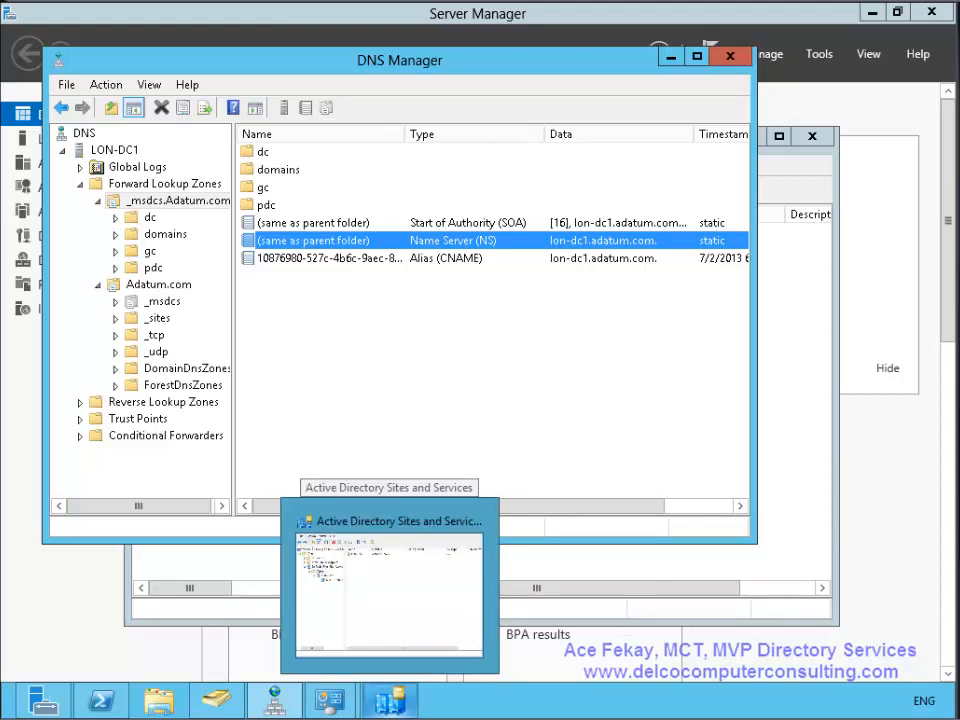
# - In Sites and Services, list the IP site links, showing DEFAULTIPSITELINK with cost 100 and interval 180
pyautogui.click(390, 590)
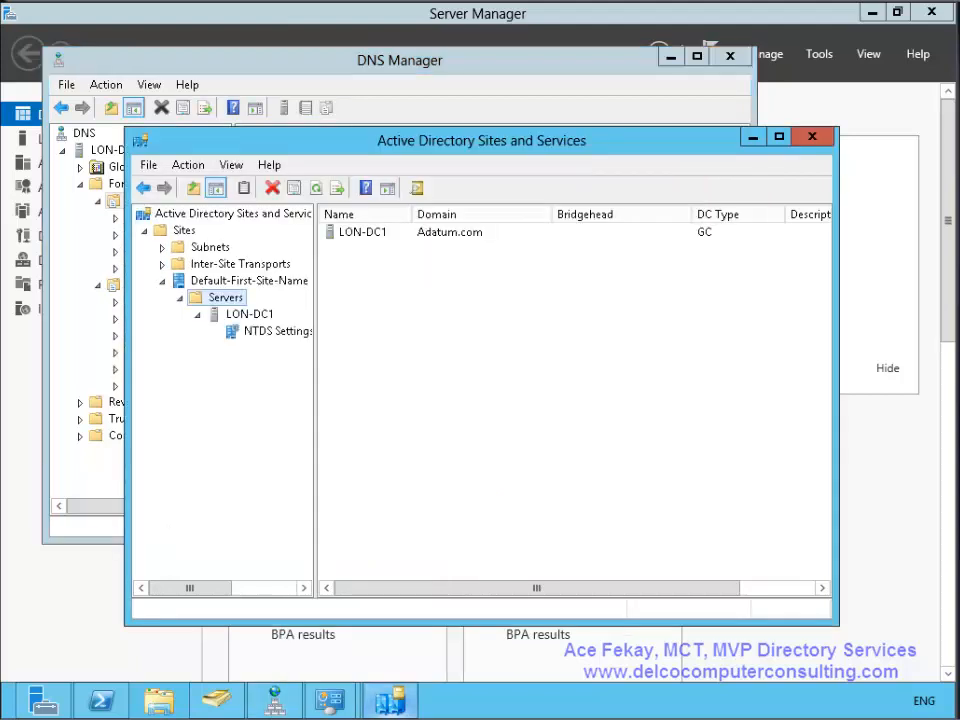
pyautogui.rightClick(184, 230)
pyautogui.press('Escape')
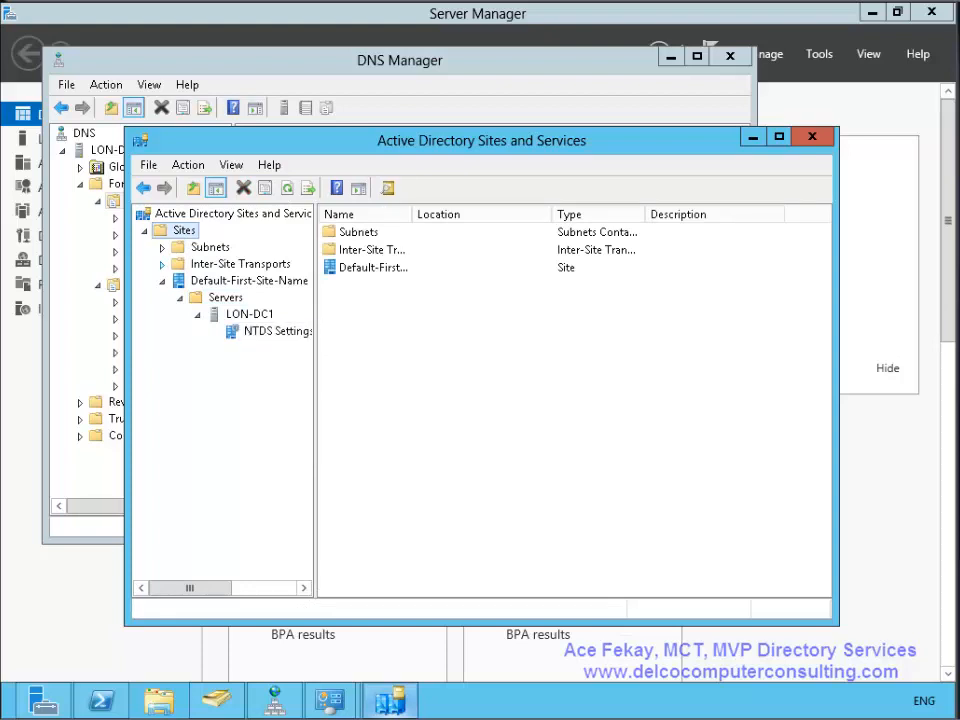
pyautogui.click(162, 263)
pyautogui.click(212, 280)
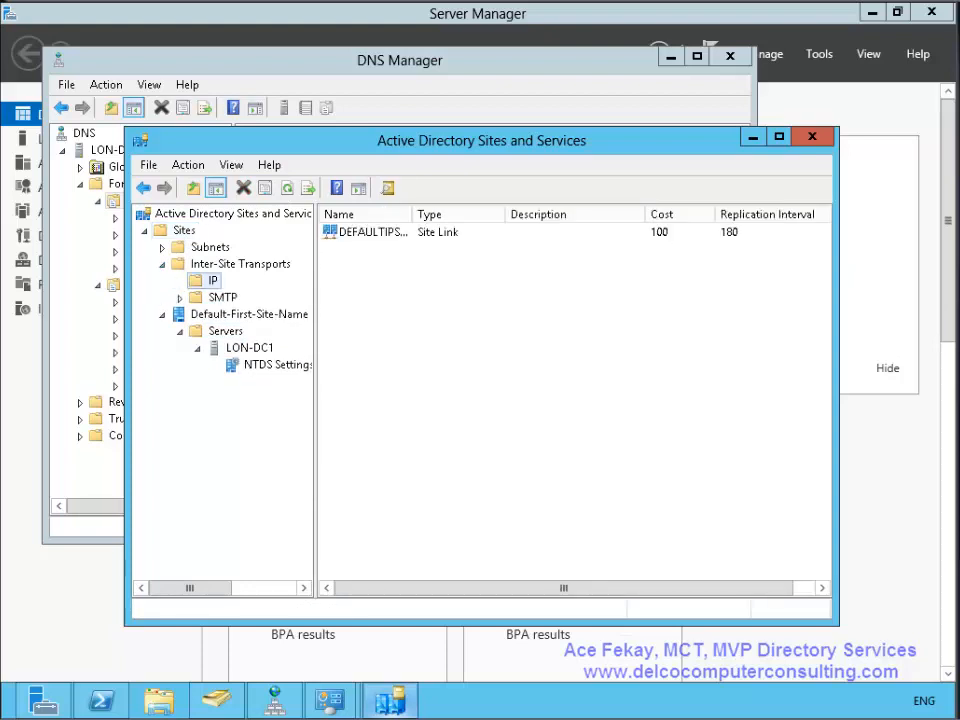
# - Review the IP transport's properties, with Bridge all site links enabled, and cancel without changes
pyautogui.rightClick(210, 280)
pyautogui.click(265, 468)
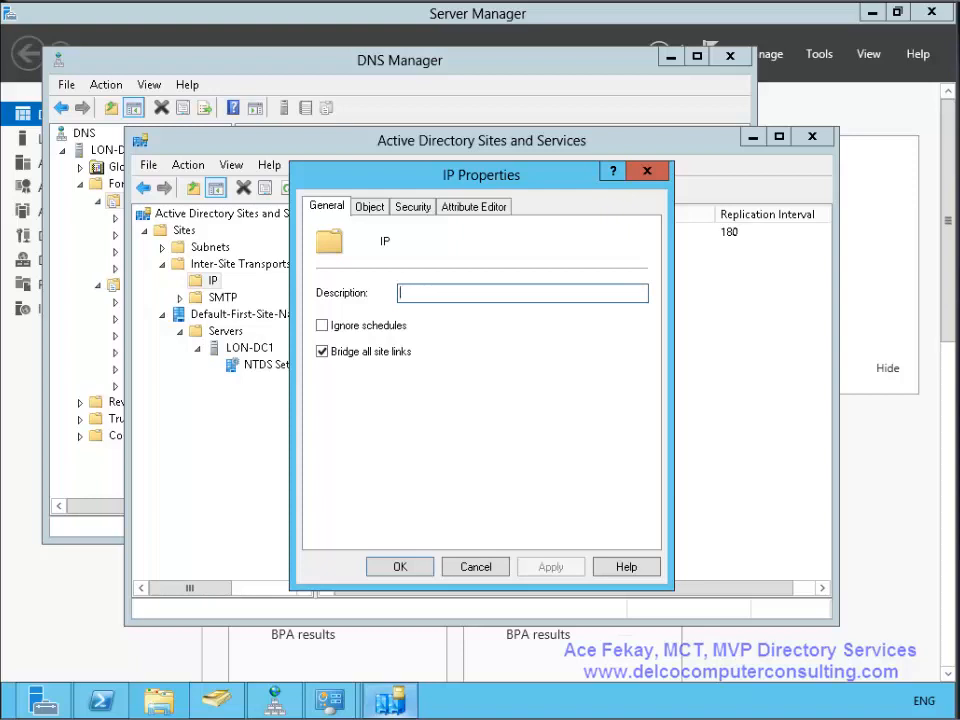
pyautogui.click(476, 567)
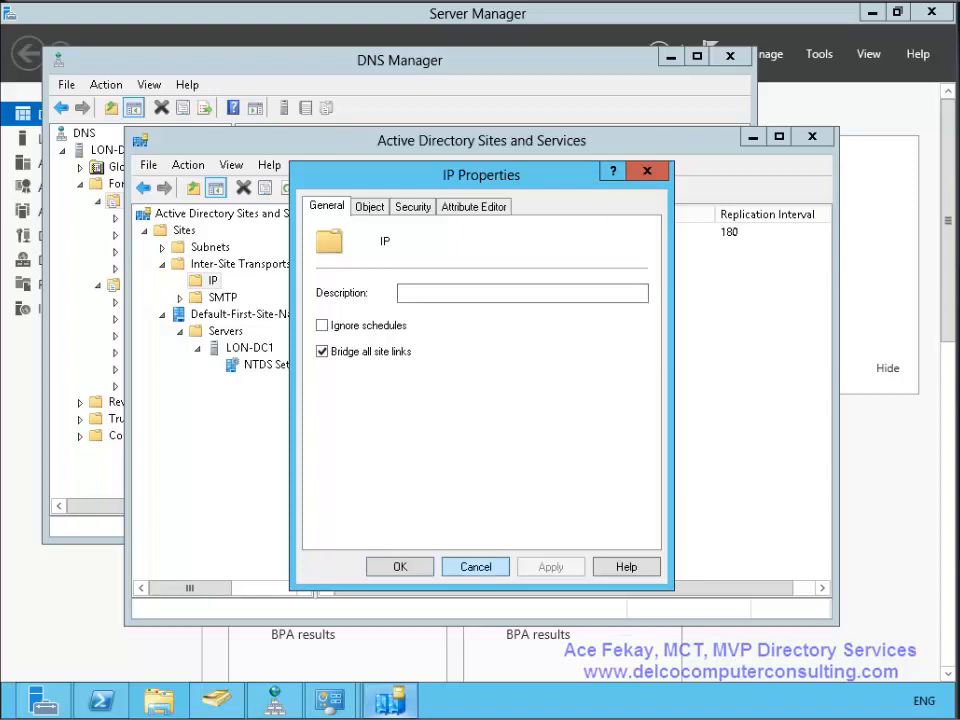
pyautogui.rightClick(361, 263)
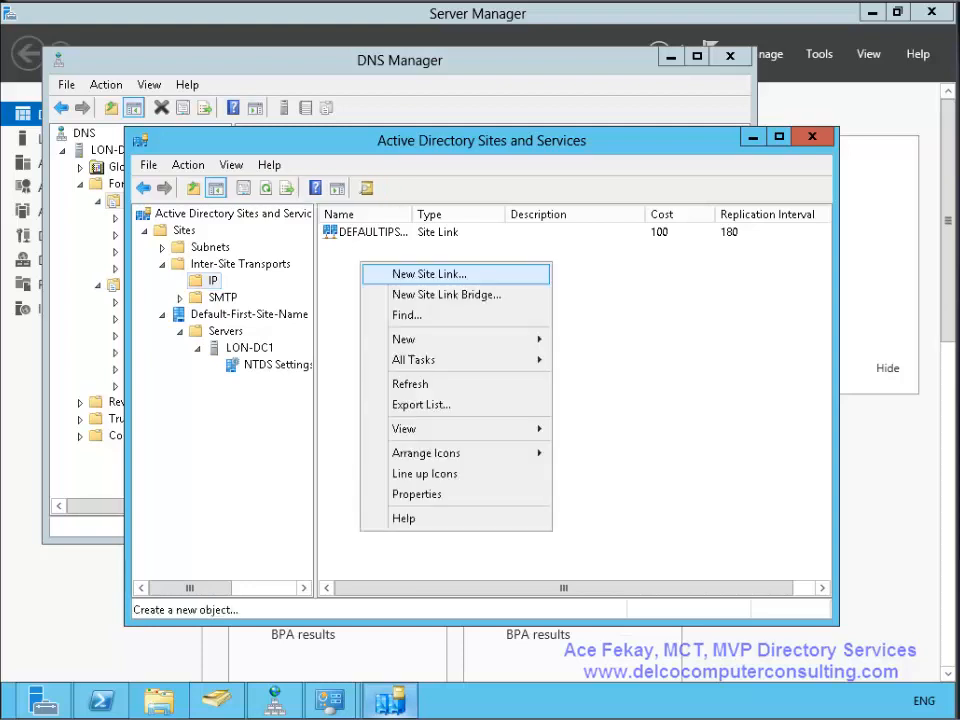
pyautogui.click(429, 274)
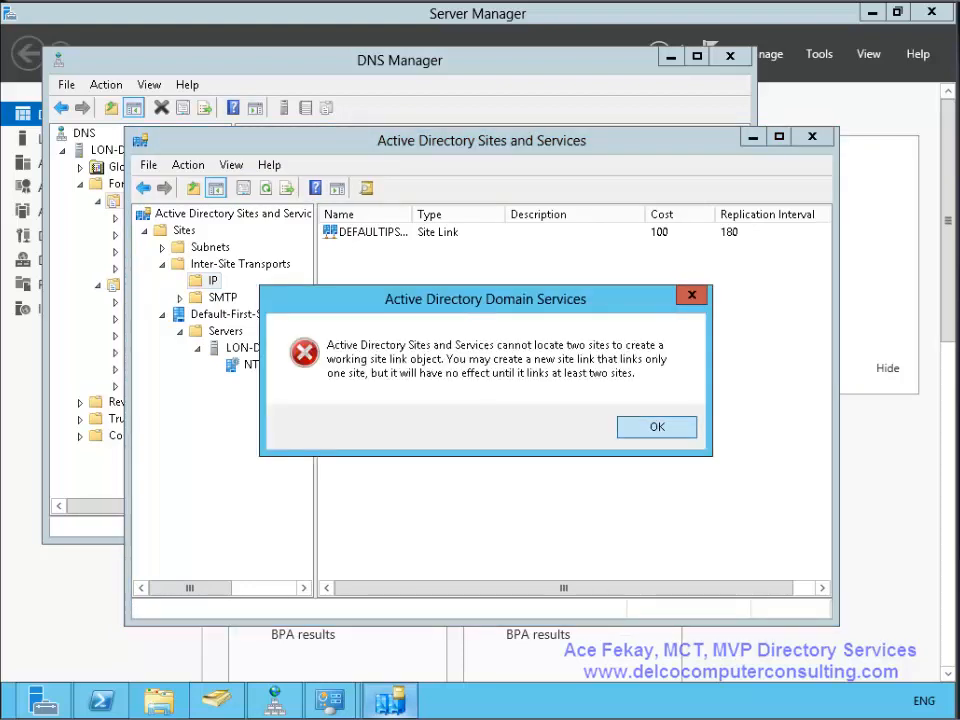
pyautogui.press('Return')
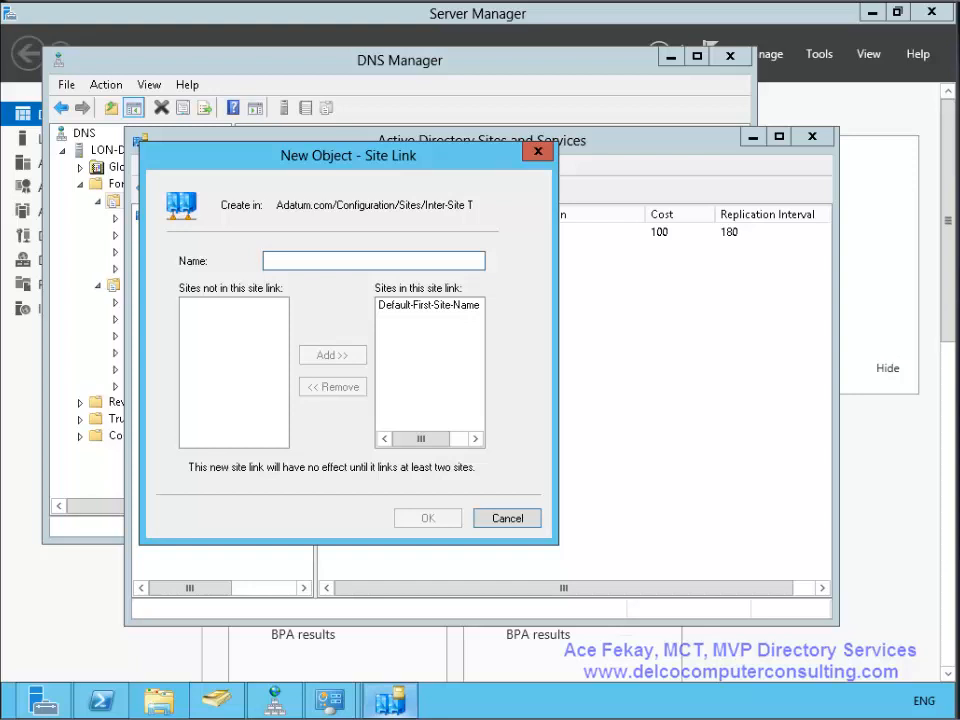
pyautogui.press('Escape')
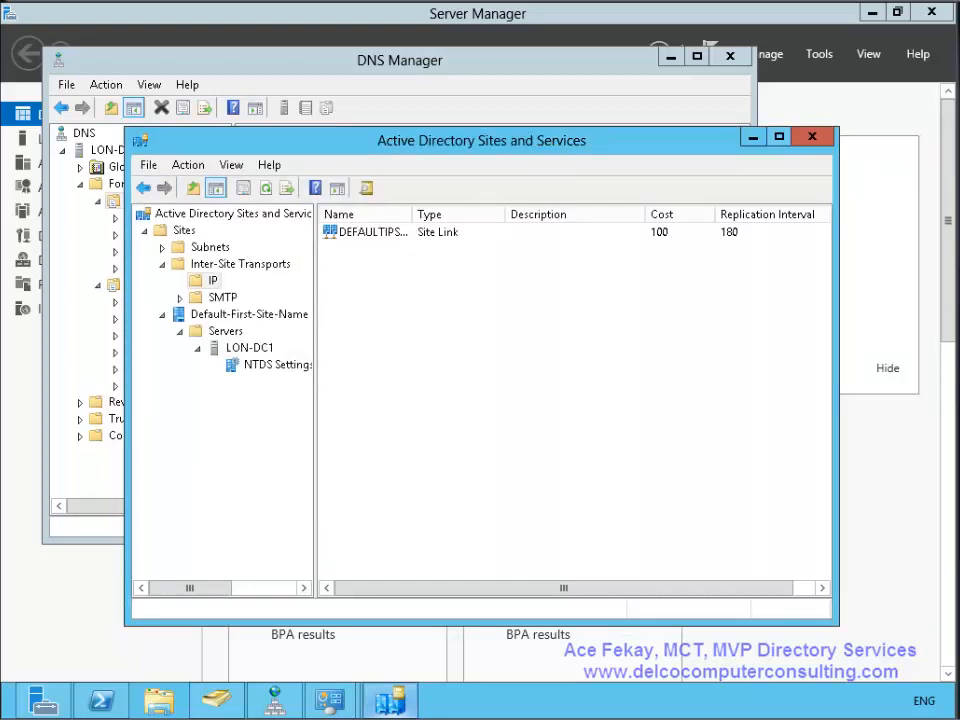